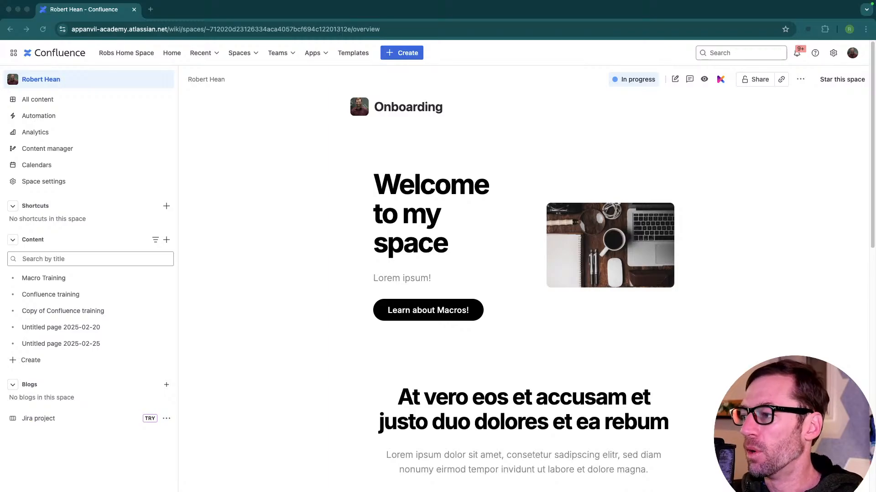
Step: Open the settings of the personal space and locate the Look and feel section
left_click(255, 157)
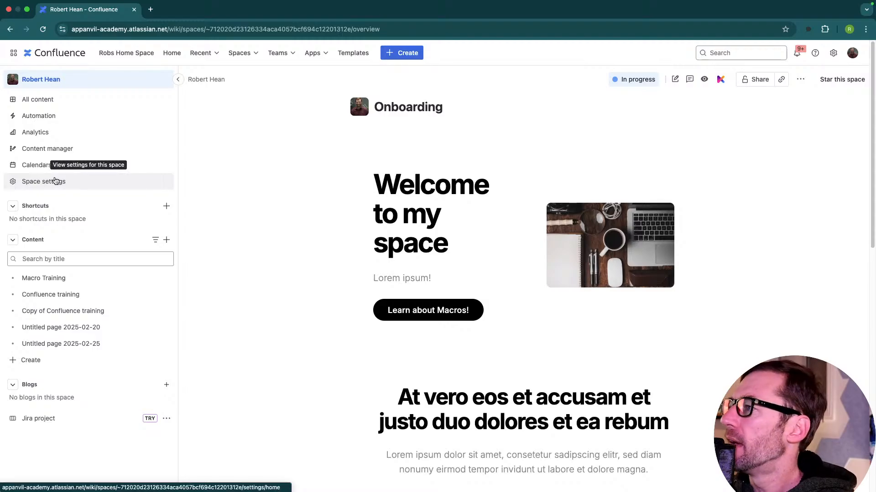
left_click(55, 181)
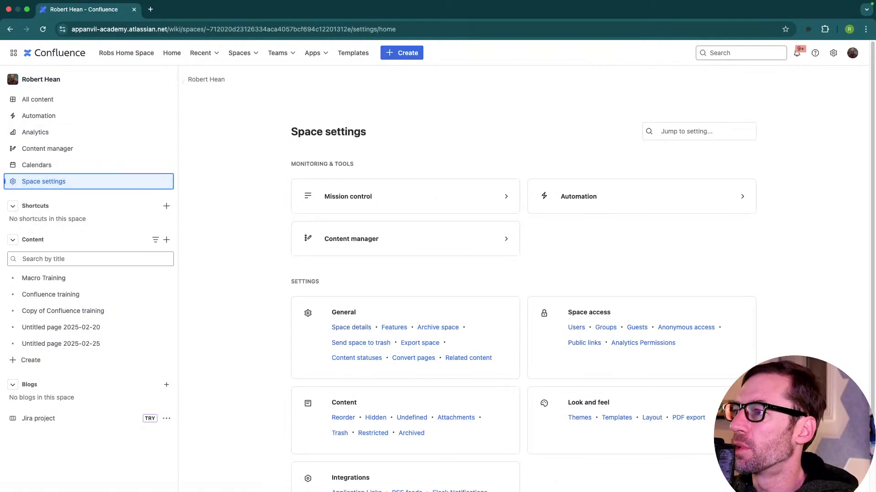
left_click(462, 112)
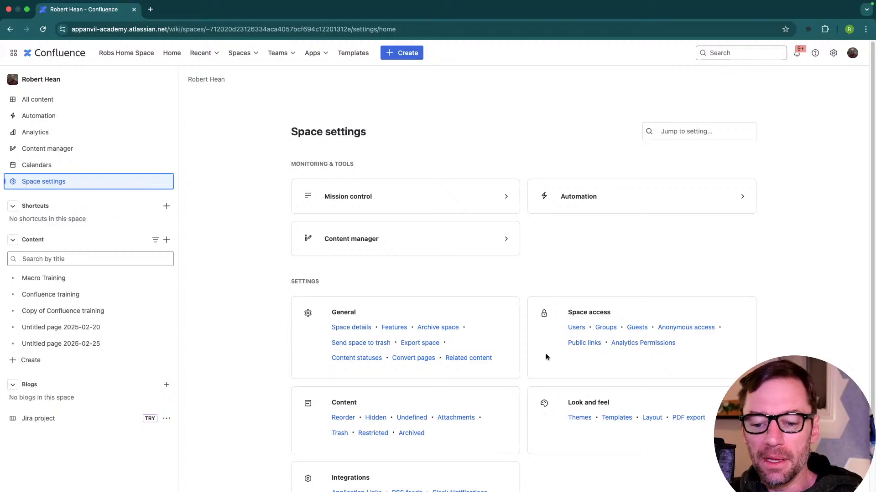
scroll(587, 392, "down", 2)
left_click_drag(568, 349, 651, 351)
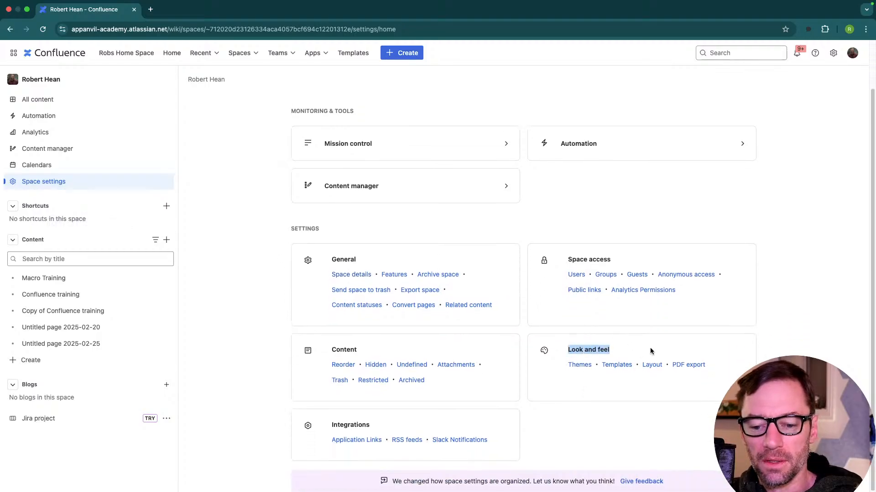
Step: Search the space settings for "template" and open the Templates page under Look and feel
scroll(639, 228, "up", 2)
left_click(694, 139)
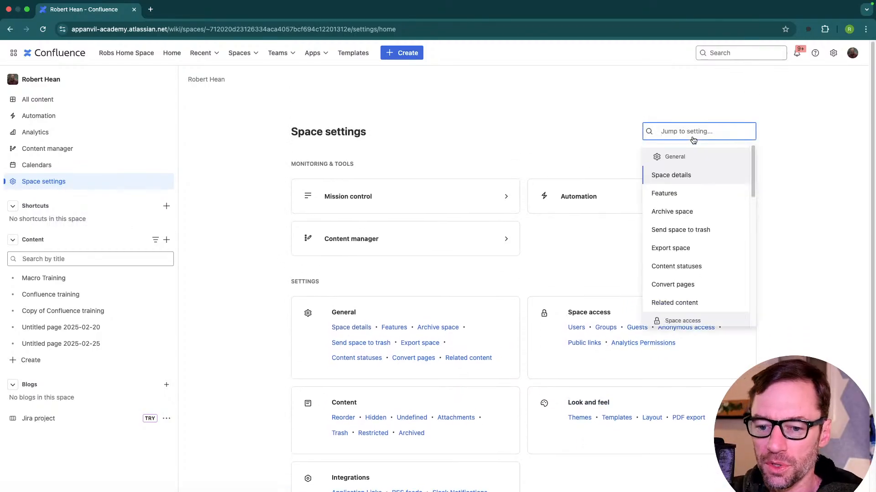
type("template")
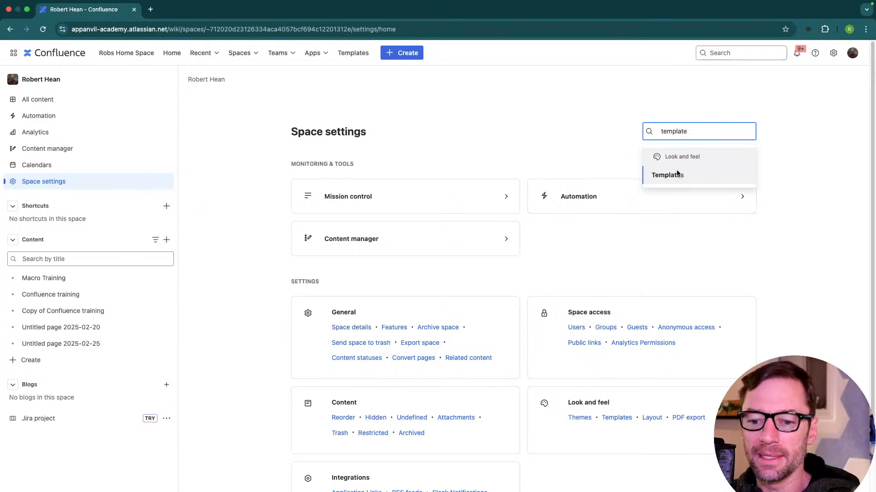
left_click(677, 176)
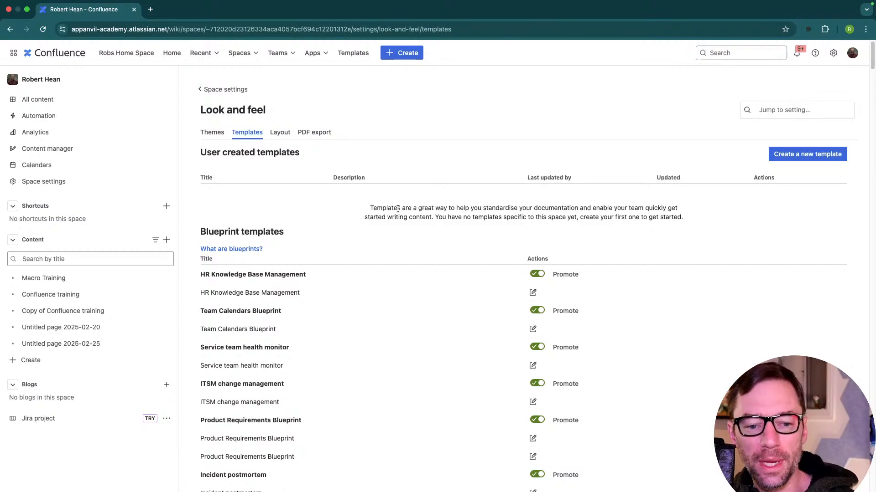
Step: Examine the user created, blueprint and global template sections of the space's Templates page
left_click_drag(213, 154, 287, 154)
left_click(287, 155)
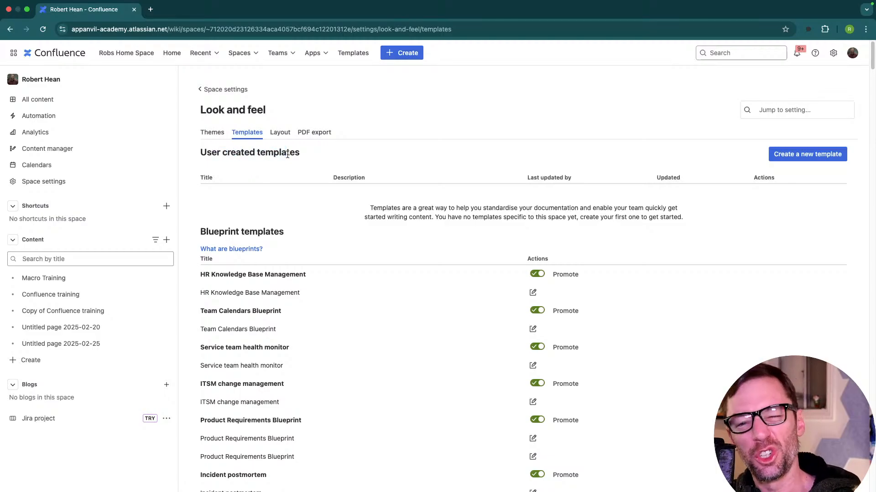
left_click_drag(387, 208, 450, 247)
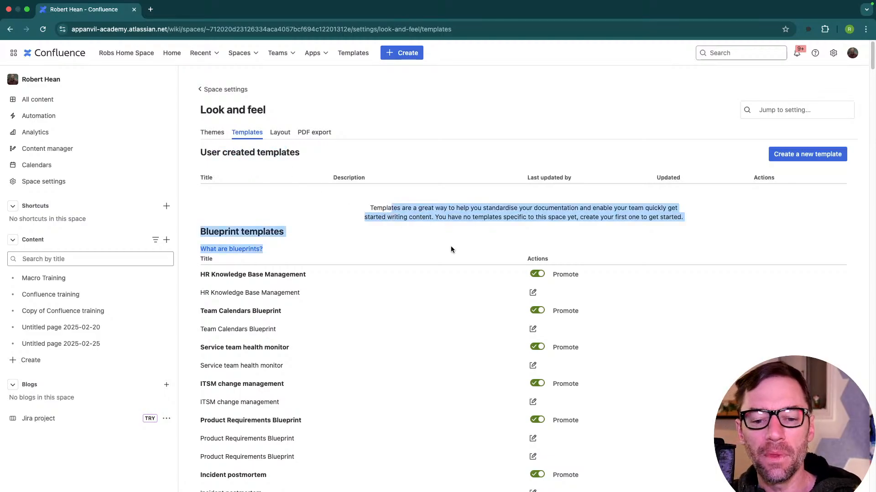
double_click(449, 245)
scroll(522, 254, "down", 20)
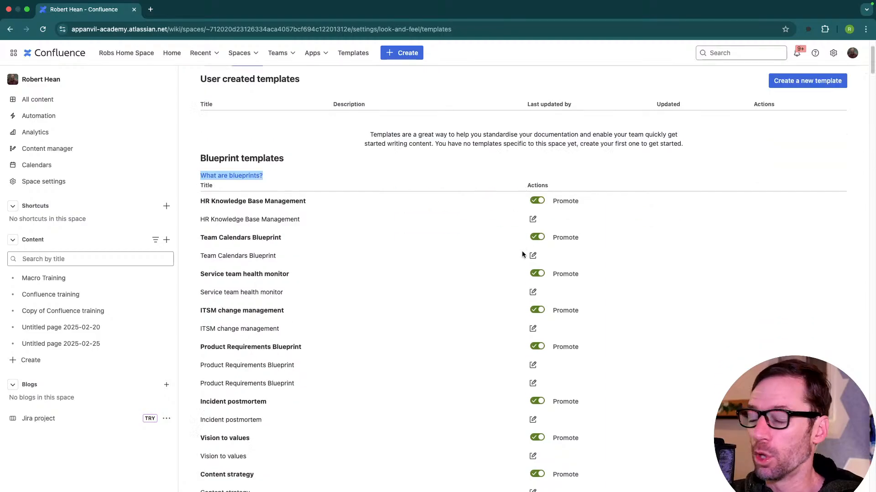
scroll(522, 254, "down", 15)
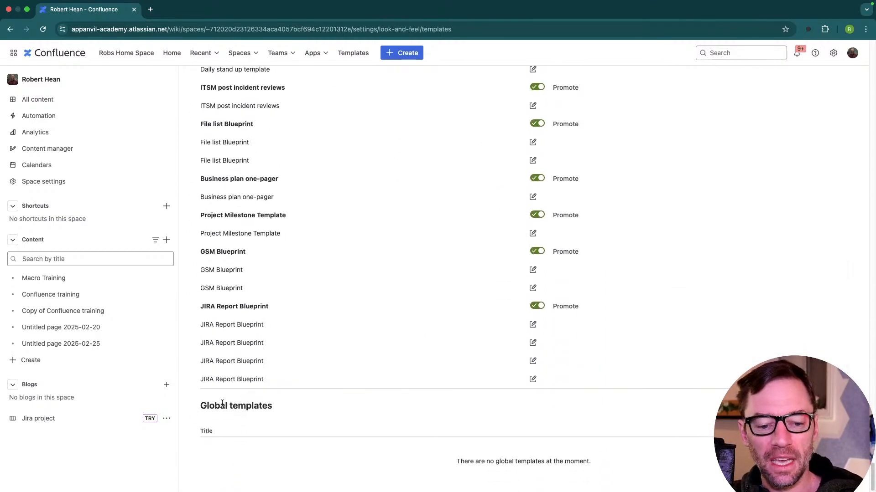
left_click_drag(209, 406, 410, 409)
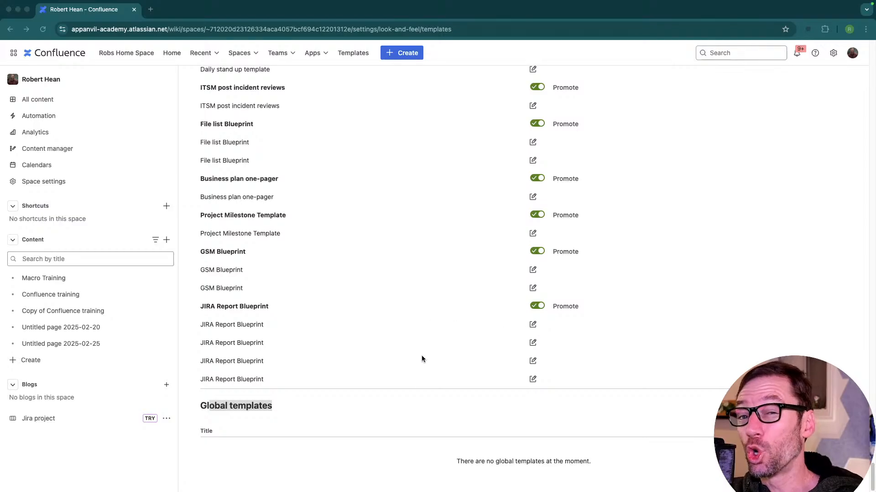
left_click(301, 404)
left_click_drag(299, 406, 275, 409)
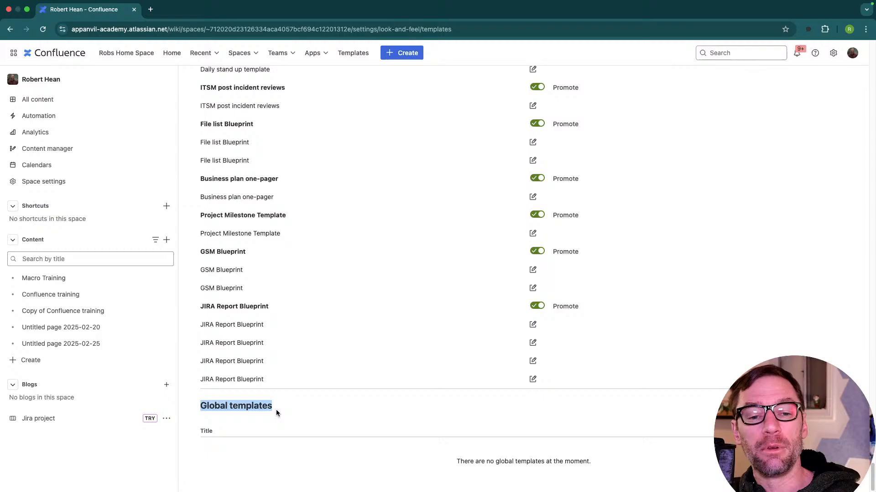
Step: Open the site-wide Global templates and blueprints administration page from the Global templates section
left_click(806, 408)
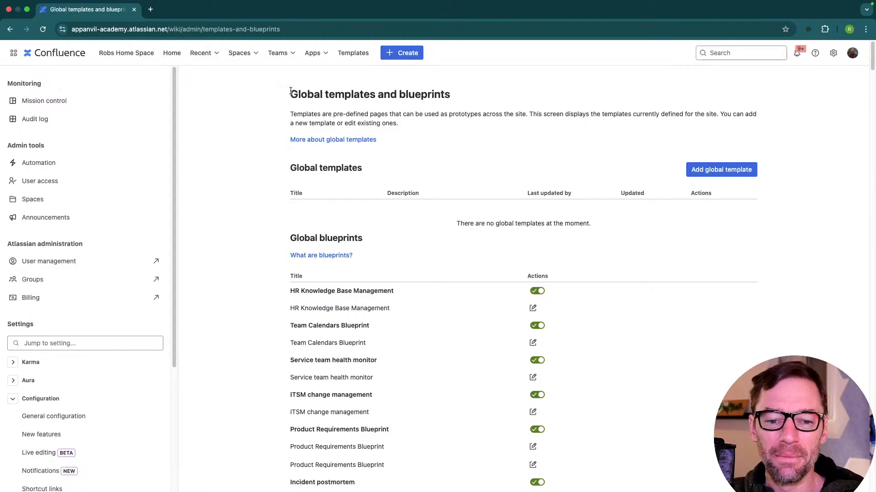
left_click_drag(290, 94, 321, 94)
left_click(321, 94)
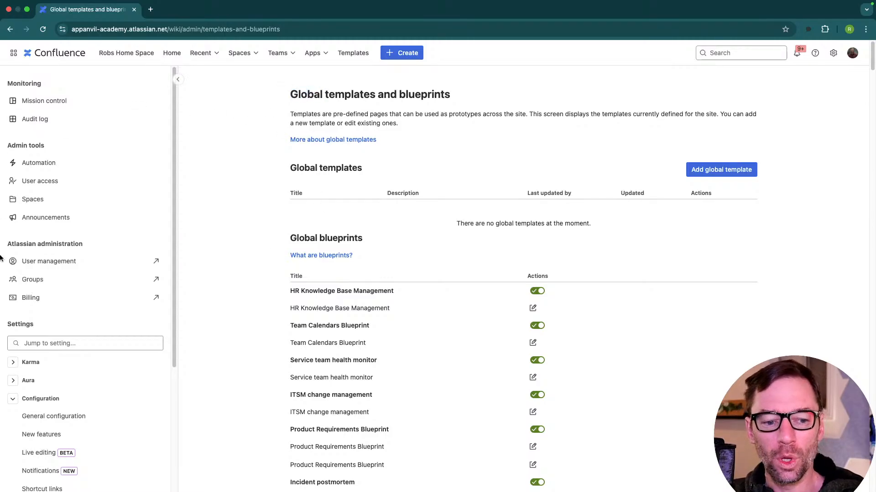
Step: Examine the administration settings list and the global templates and blueprints available across the site
scroll(57, 337, "down", 5)
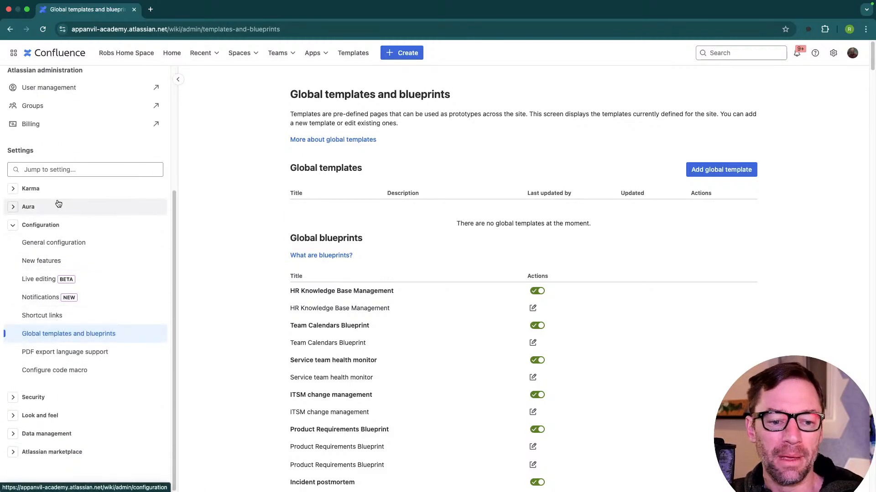
scroll(38, 187, "up", 1)
scroll(39, 187, "up", 5)
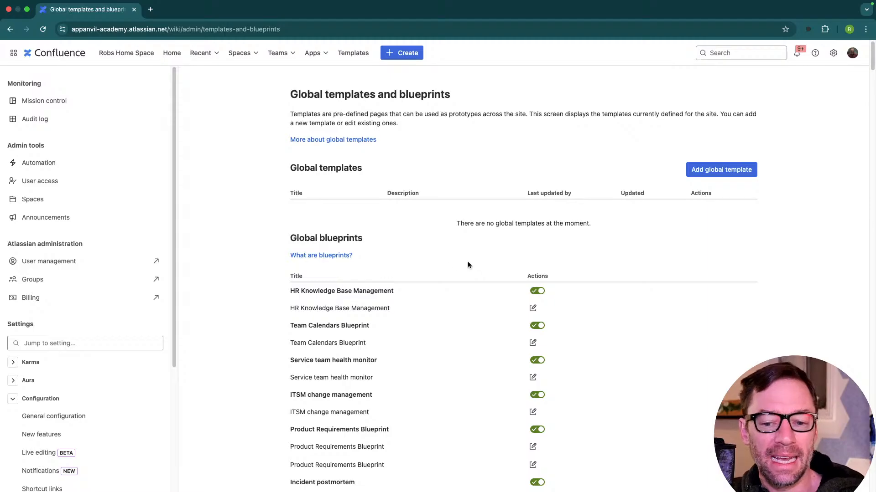
scroll(467, 261, "down", 1)
scroll(457, 256, "down", 3)
left_click_drag(313, 240, 393, 240)
left_click(337, 244)
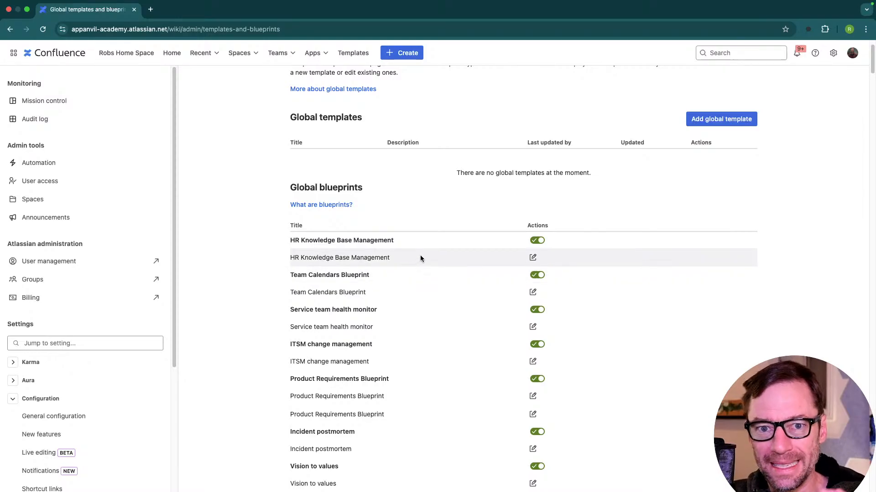
scroll(450, 263, "up", 3)
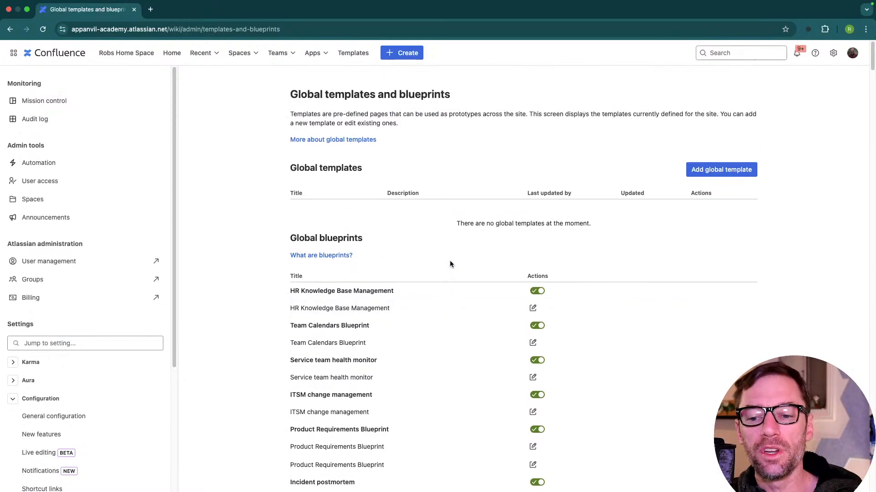
Step: Disable the HR Knowledge Base Management global blueprint and enable it again
left_click(539, 291)
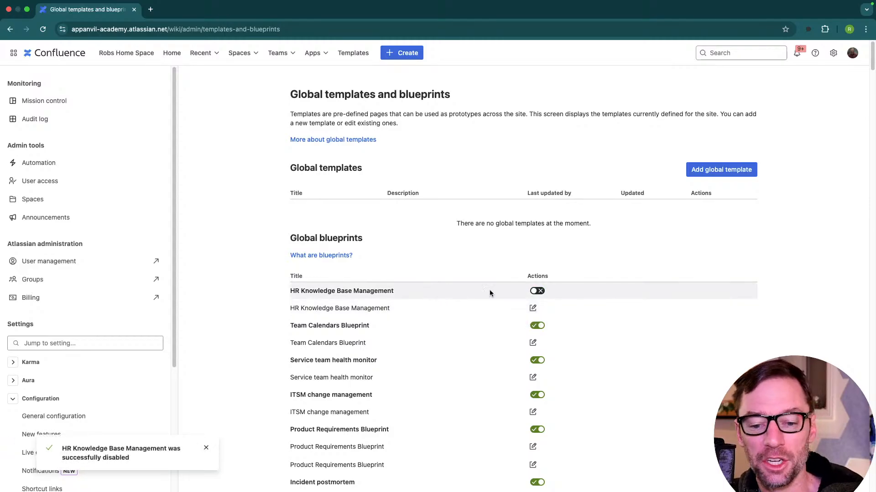
left_click(540, 291)
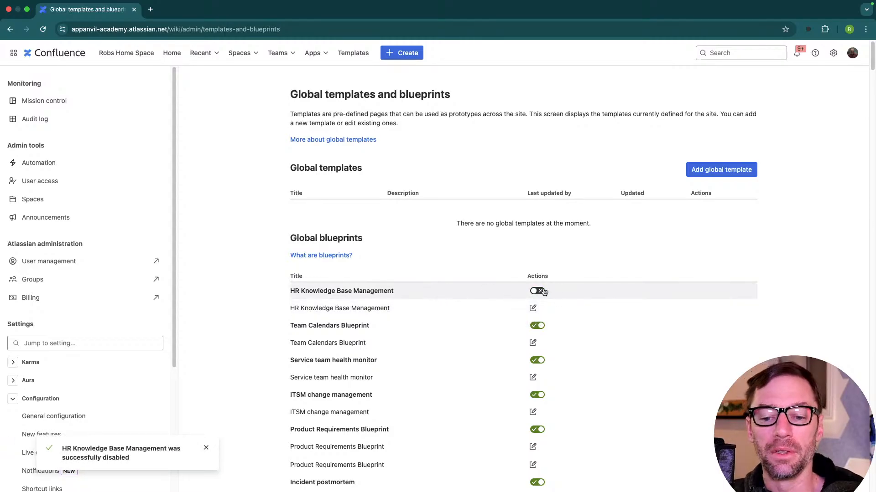
Step: Create a new global template and title it "Global Template Example"
left_click(693, 169)
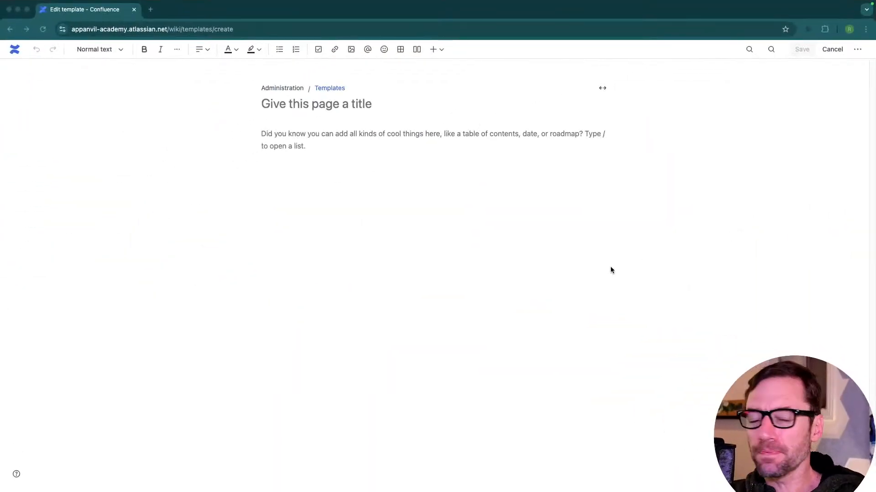
left_click(283, 105)
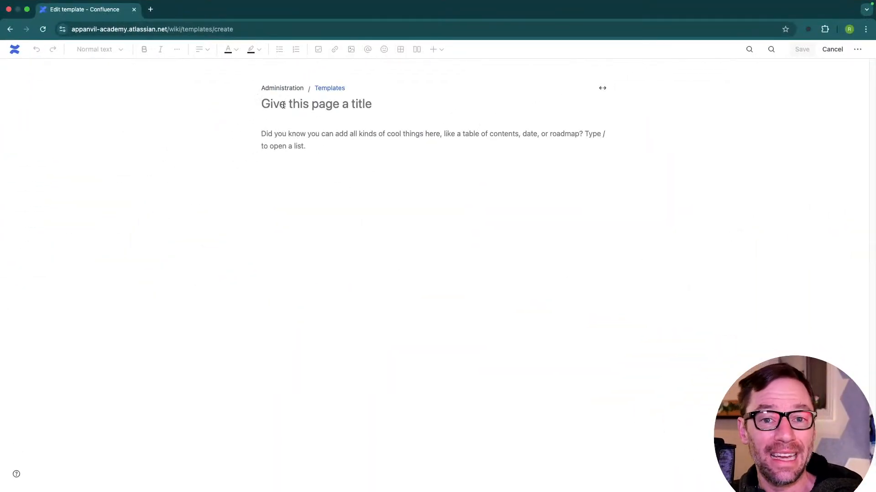
type("Global")
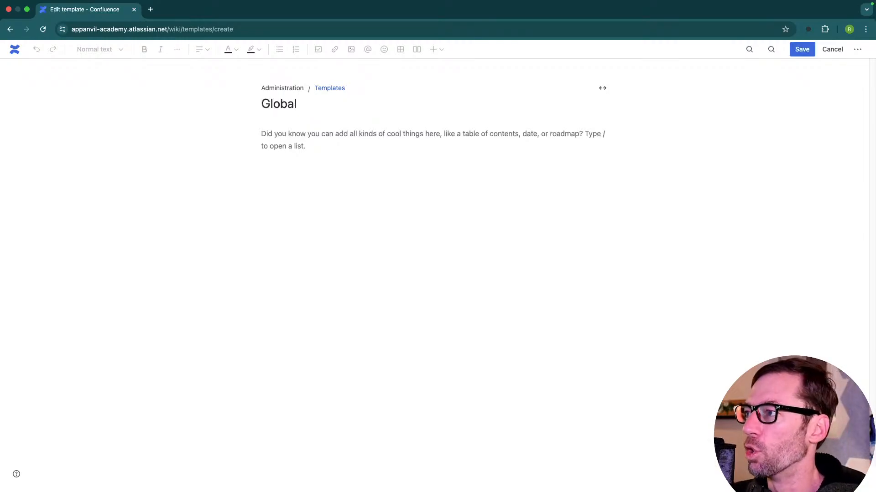
type(" Template Exmapl")
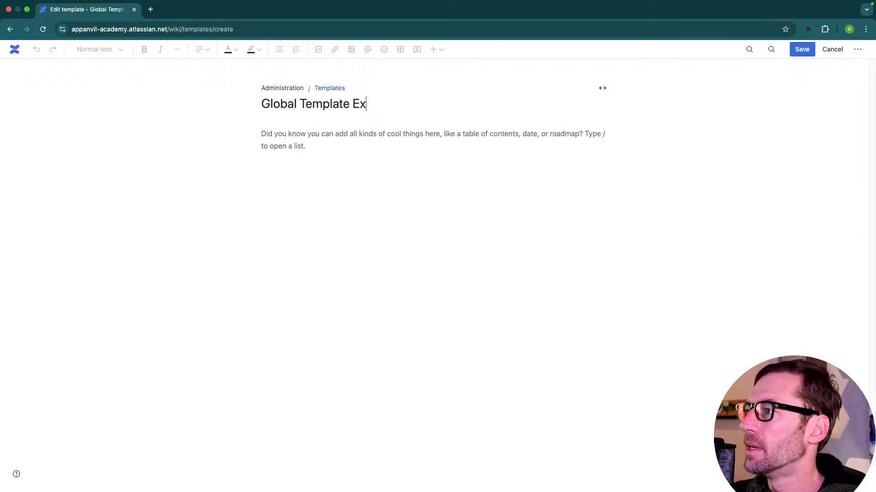
key("BackSpace")
key("BackSpace")
key("BackSpace")
key("BackSpace")
type("ampl")
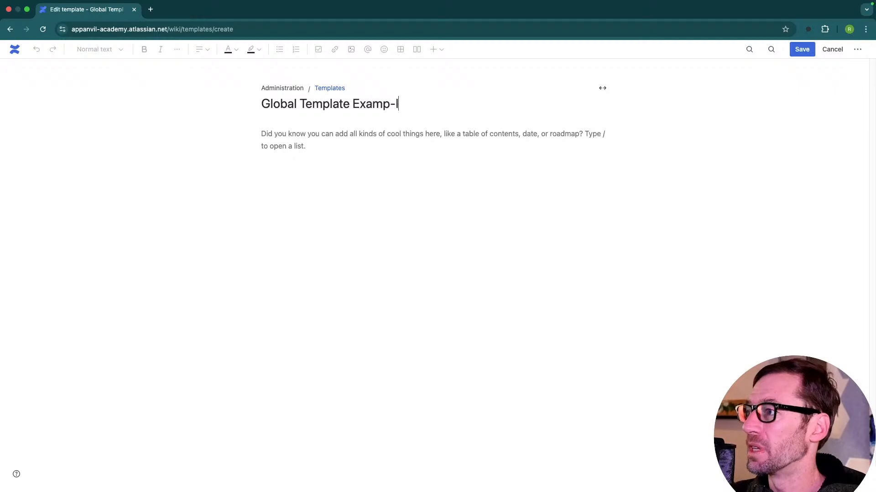
type("e")
Step: Add a Heading 1 reading "Background" to the template body
left_click(381, 143)
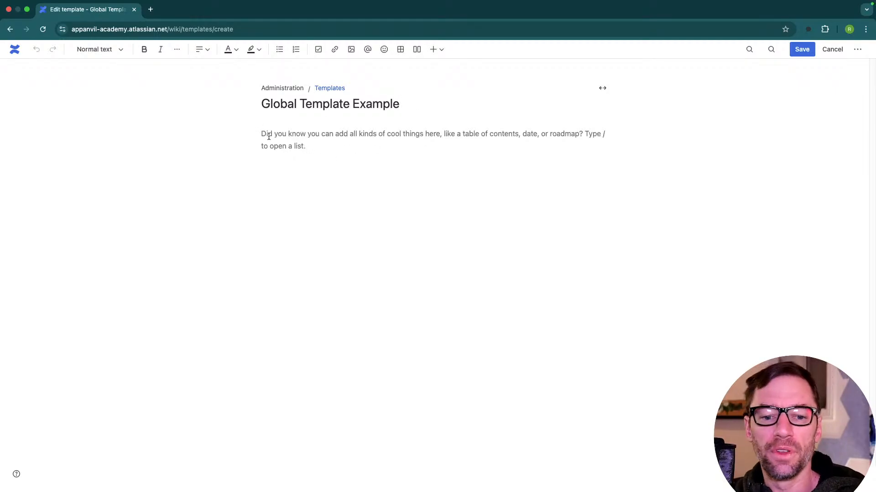
left_click(97, 49)
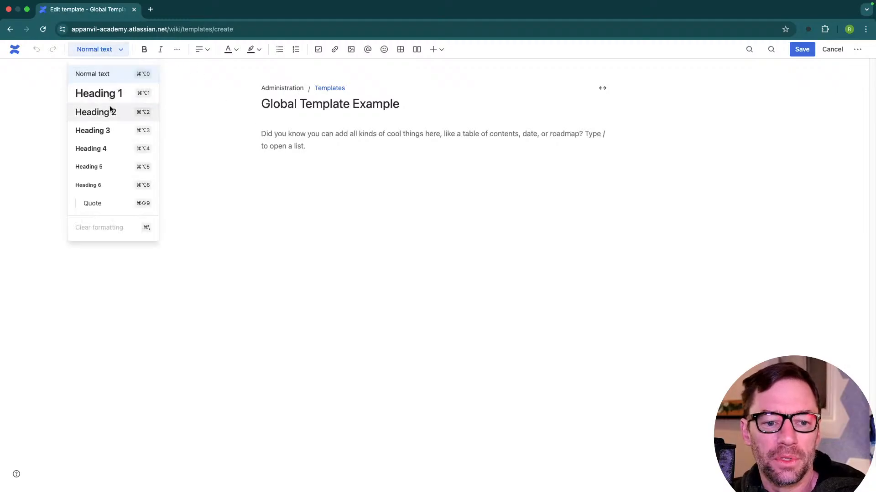
left_click(111, 94)
type("Background")
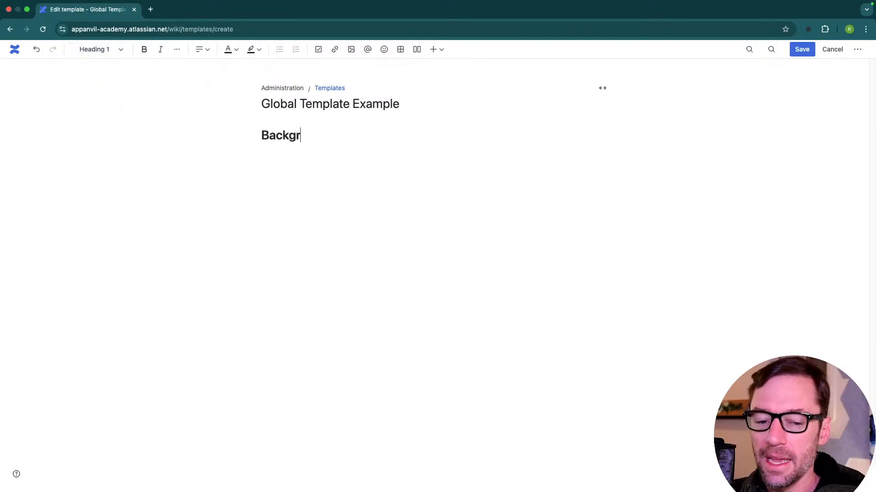
key("Return")
Step: Insert a Page Properties macro on a new line above the Background heading
key("Up")
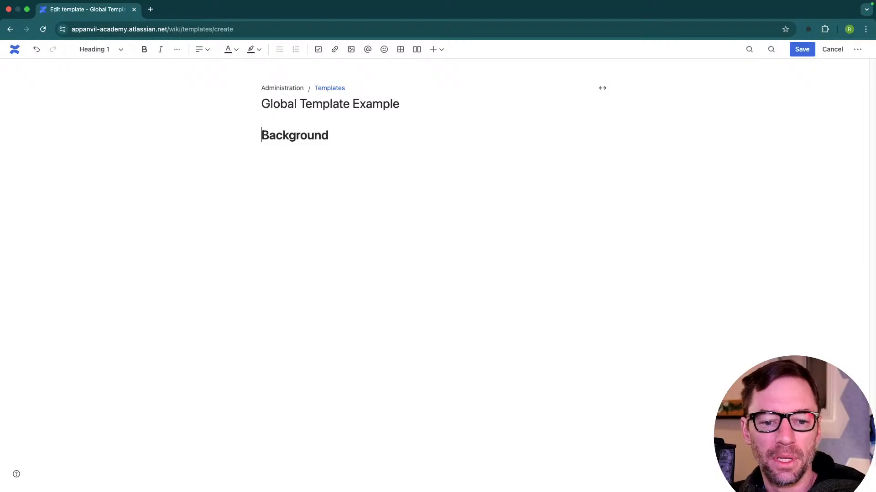
key("Return")
type("/page")
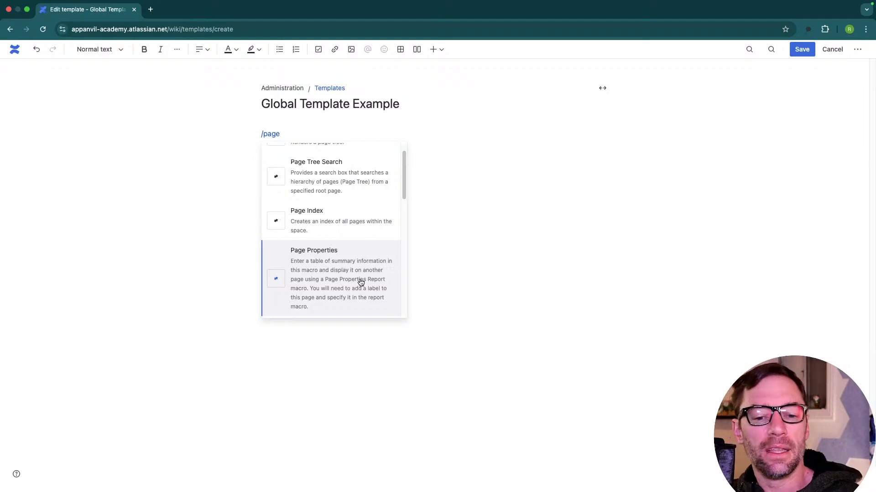
left_click(359, 284)
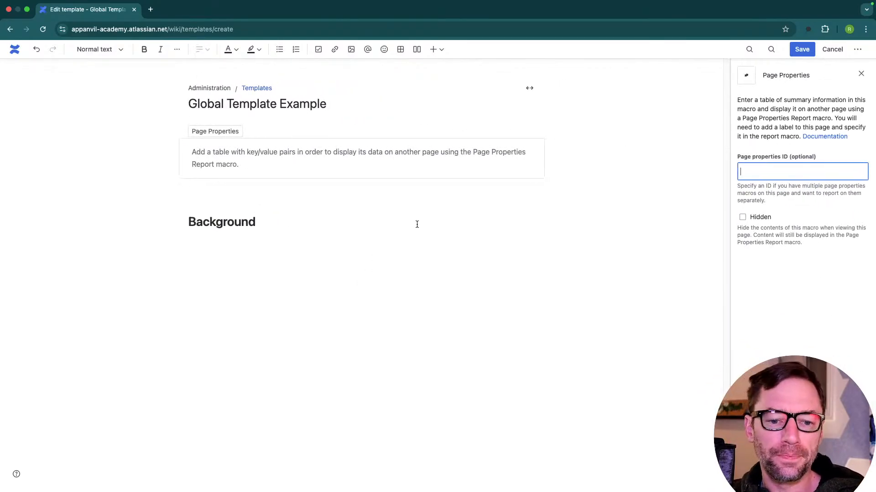
Step: Insert a table inside the Page Properties macro
left_click(246, 154)
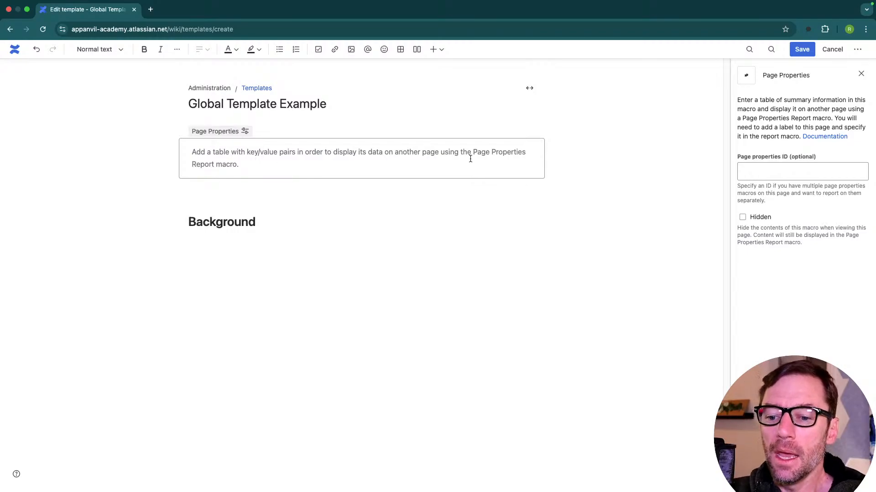
type("/table")
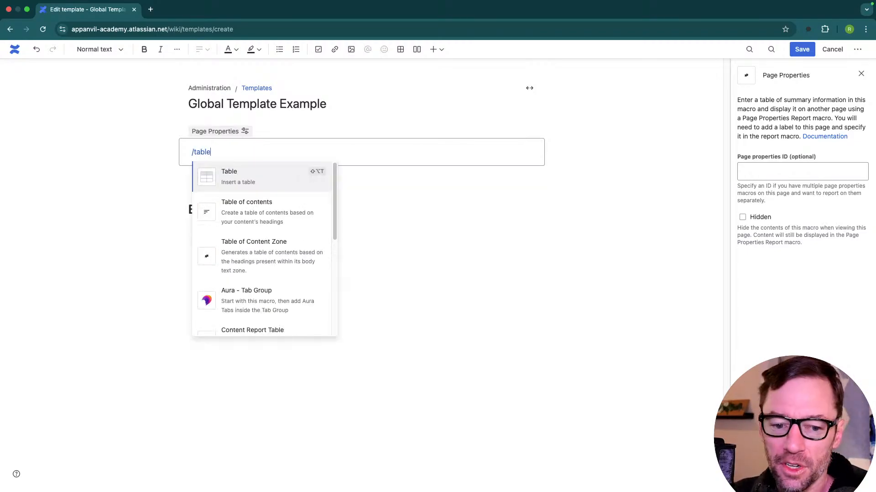
left_click(278, 184)
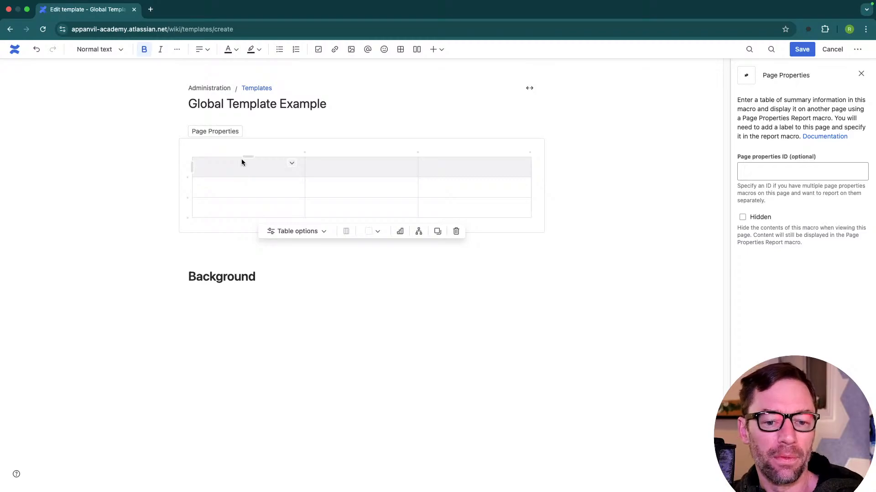
Step: Delete the Page Properties table's first column and fill the new first column with "owner", "creation date" and "version"
left_click(248, 157)
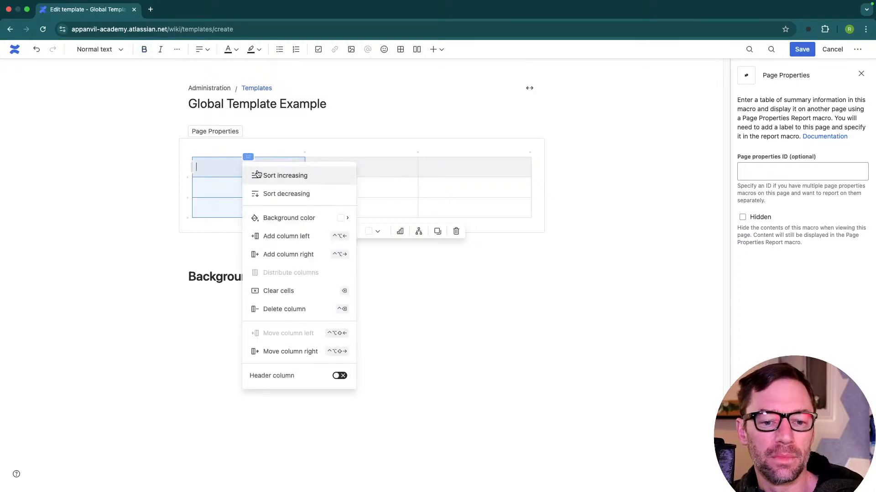
left_click(301, 309)
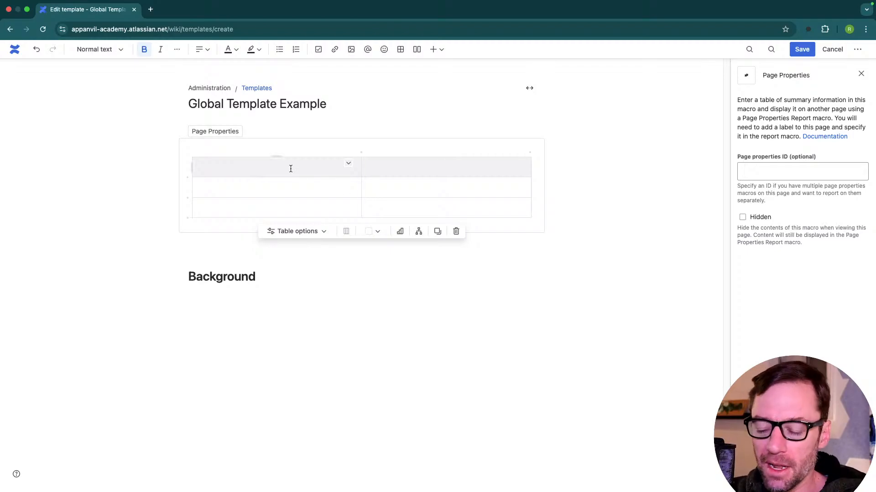
type("owner")
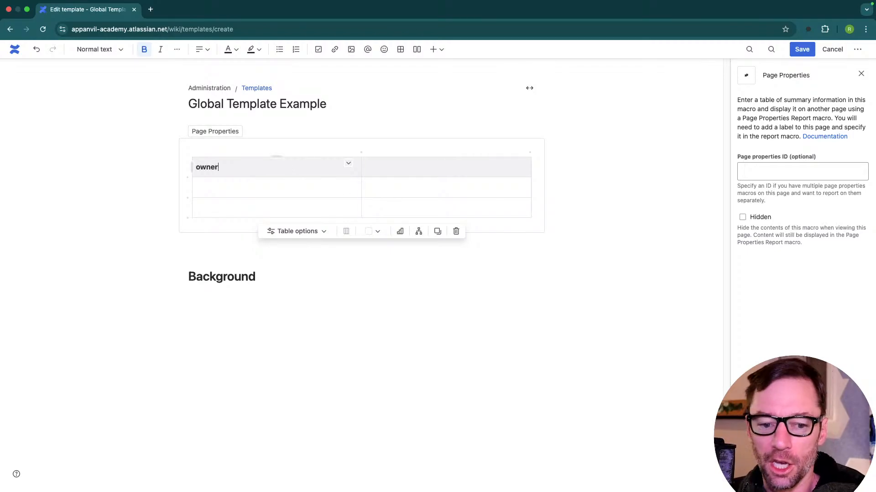
left_click(313, 194)
type("creation date")
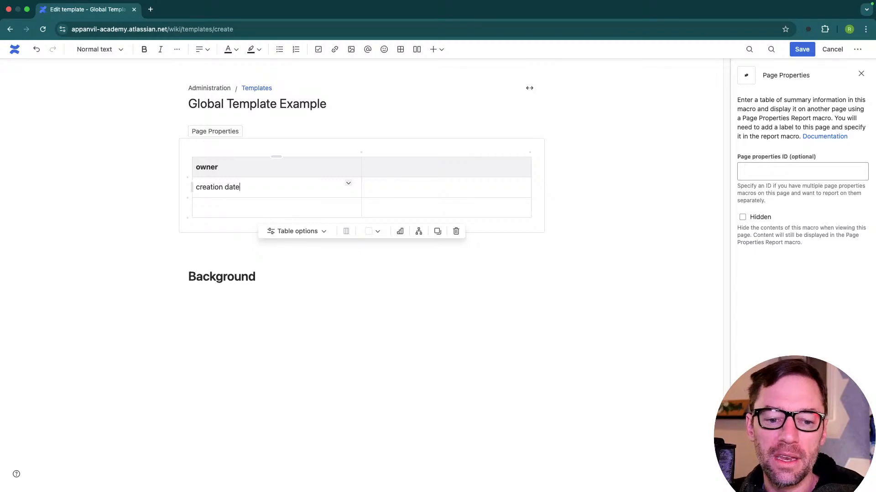
left_click(312, 203)
type("version")
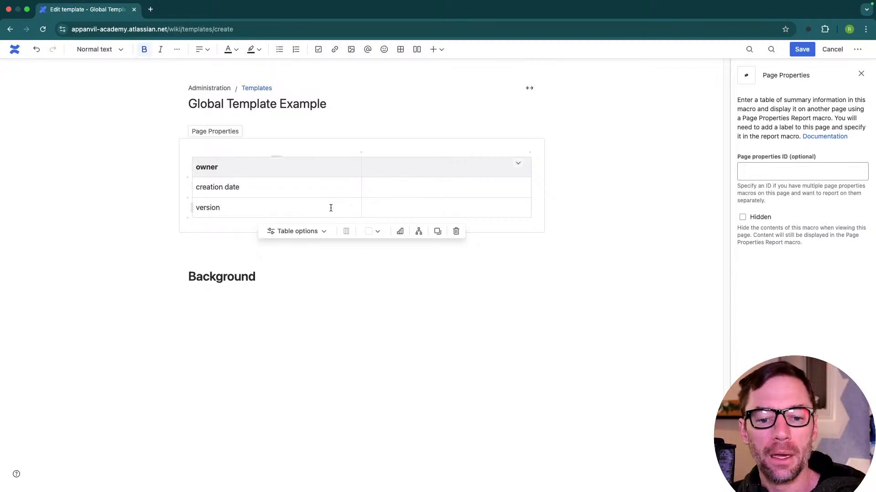
left_click(215, 316)
left_click(292, 133)
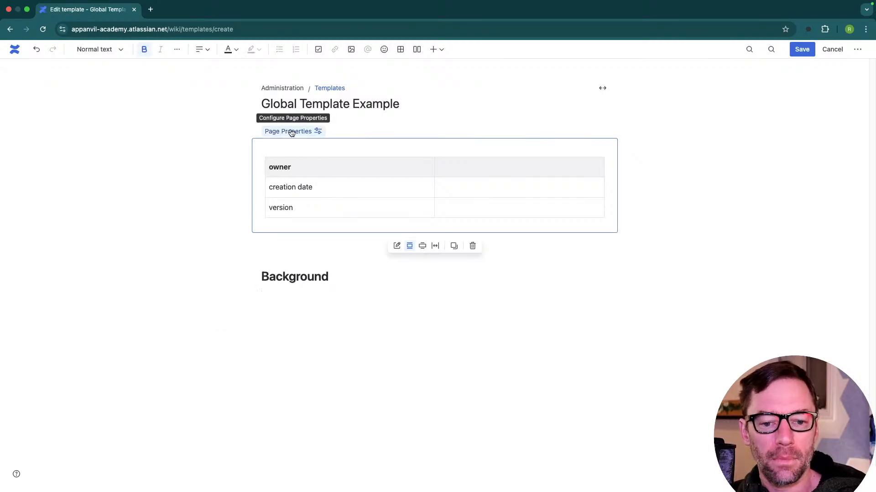
left_click(299, 306)
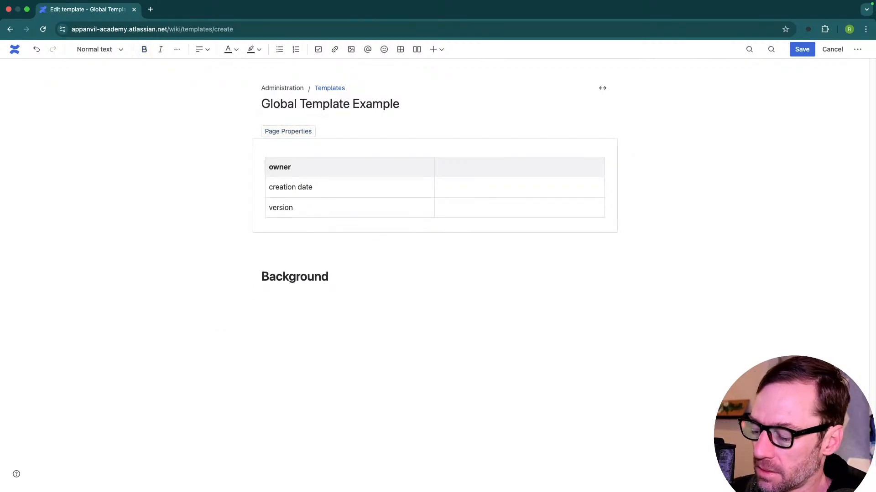
type("/")
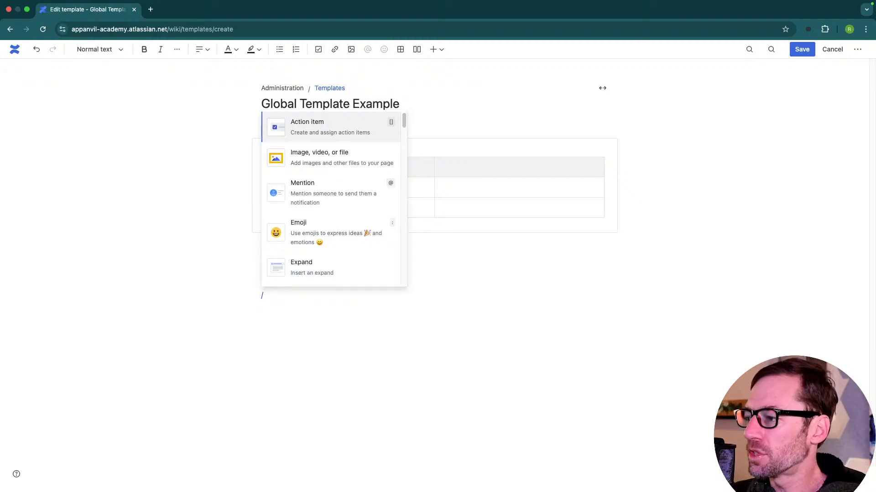
type("place")
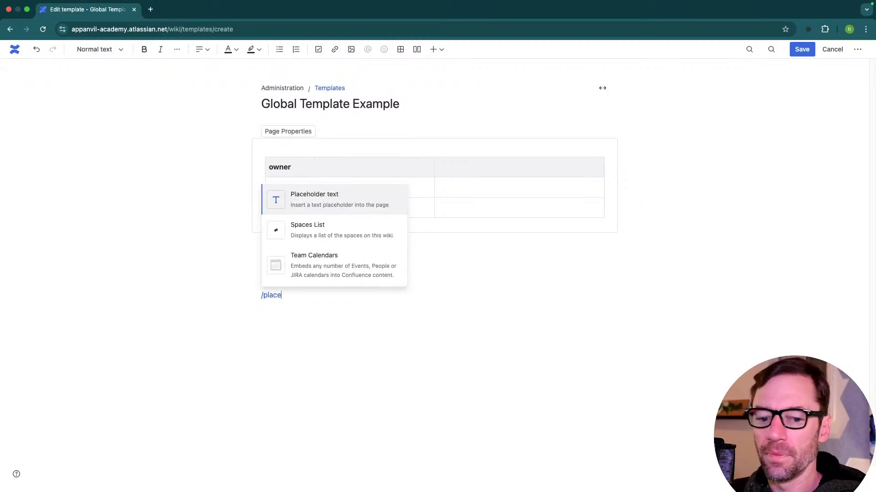
left_click(332, 200)
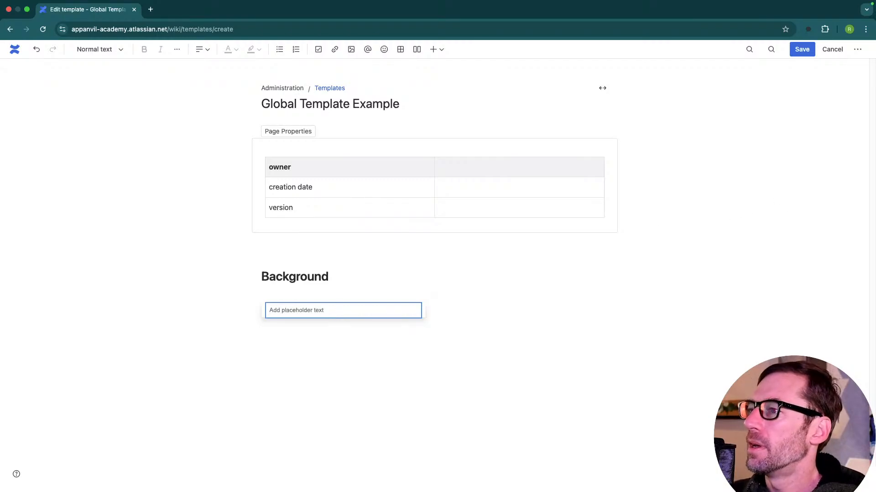
key("super+Tab")
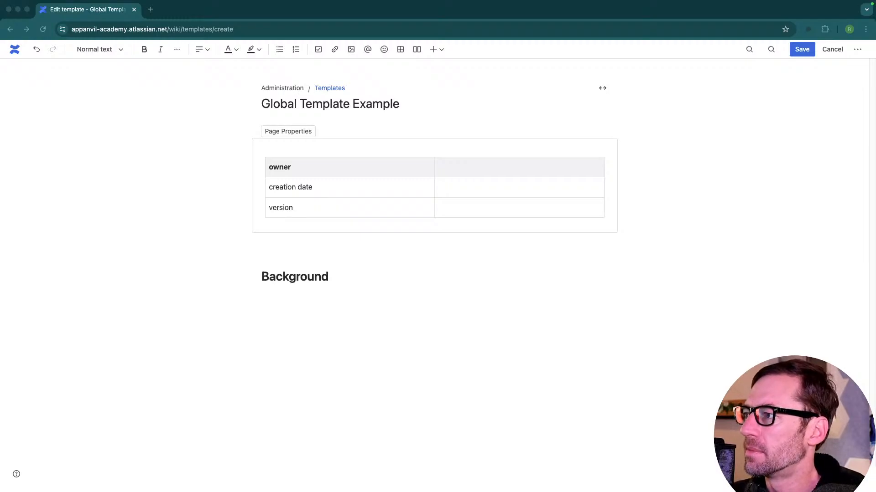
key("super+Tab")
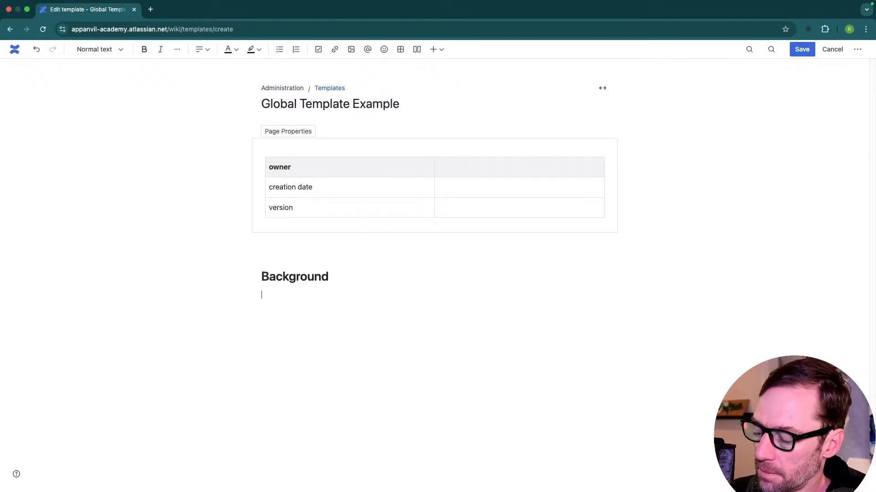
Step: Insert placeholder text under the Background heading reading "A high level example of this process, no more than 2 sentences"
type("/place")
left_click(314, 193)
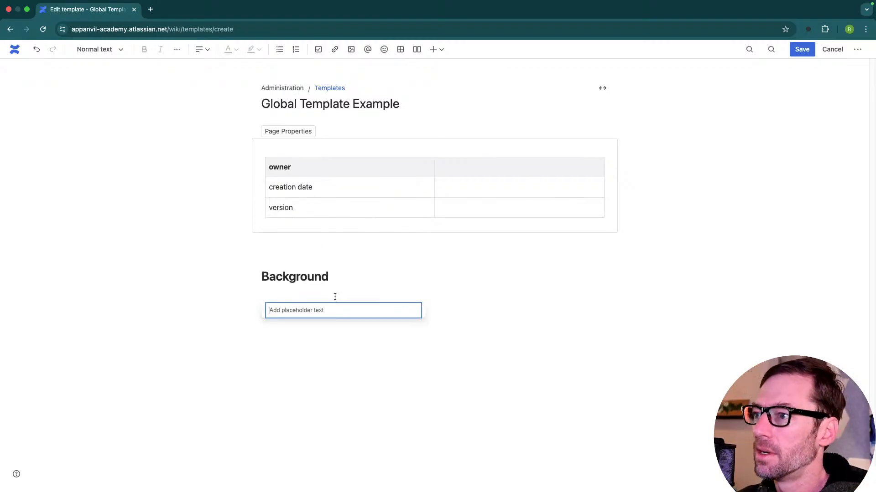
type("A high level exampl")
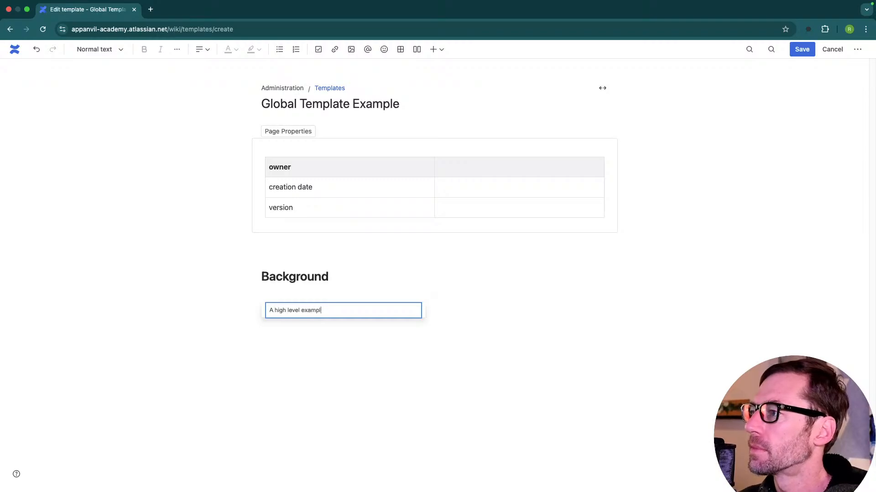
type("e of this process")
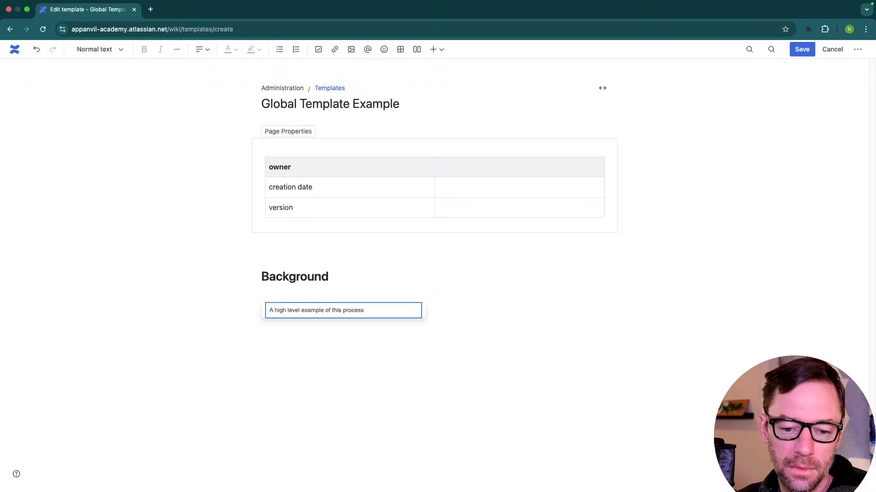
type(", include")
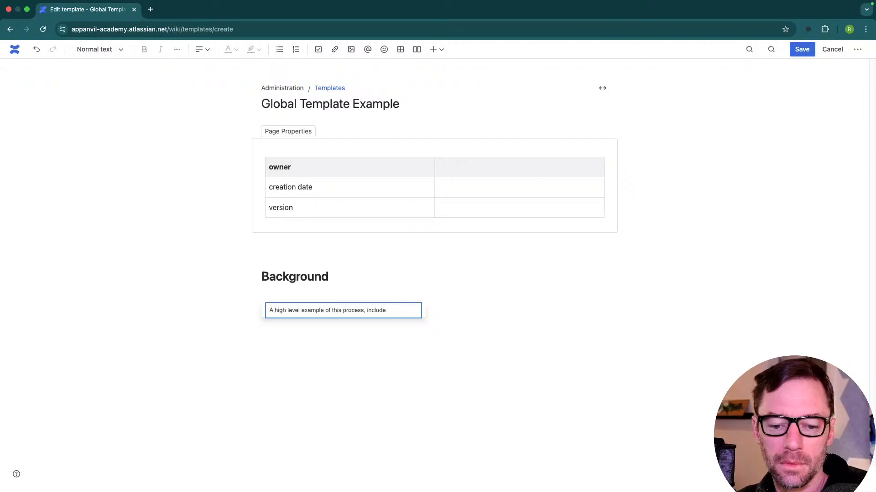
key("BackSpace")
key("BackSpace")
key("BackSpace")
key("BackSpace")
key("BackSpace")
key("BackSpace")
key("BackSpace")
key("BackSpace")
type("nomor")
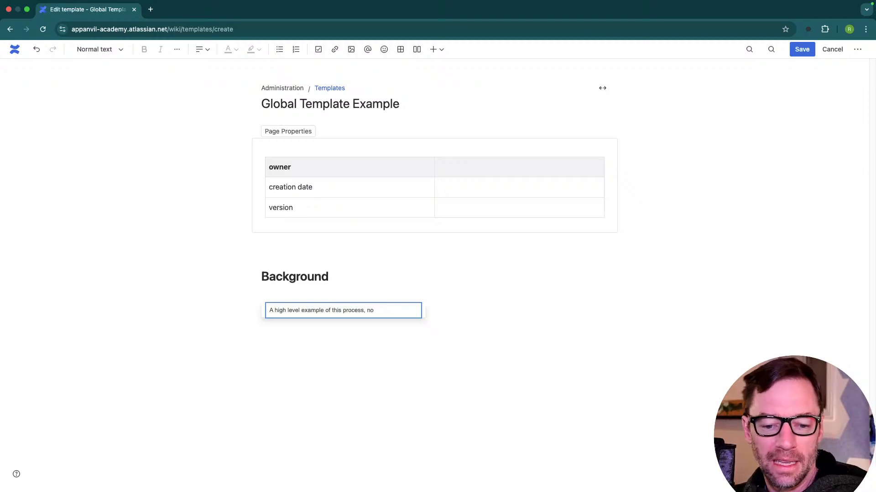
key("BackSpace")
key("BackSpace")
key("BackSpace")
type("more than")
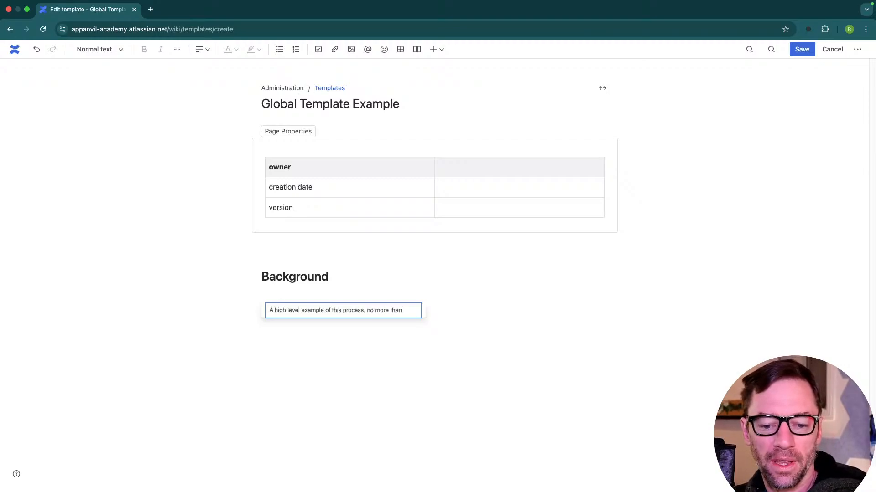
type(" 2 sentences")
key("Return")
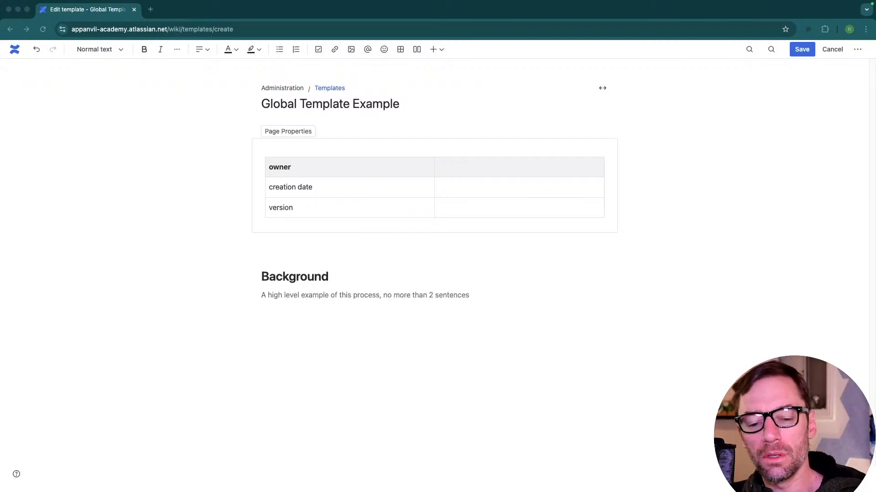
Step: Add a Heading 1 reading "table of contents" below the placeholder text, with an empty line in between
left_click(502, 319)
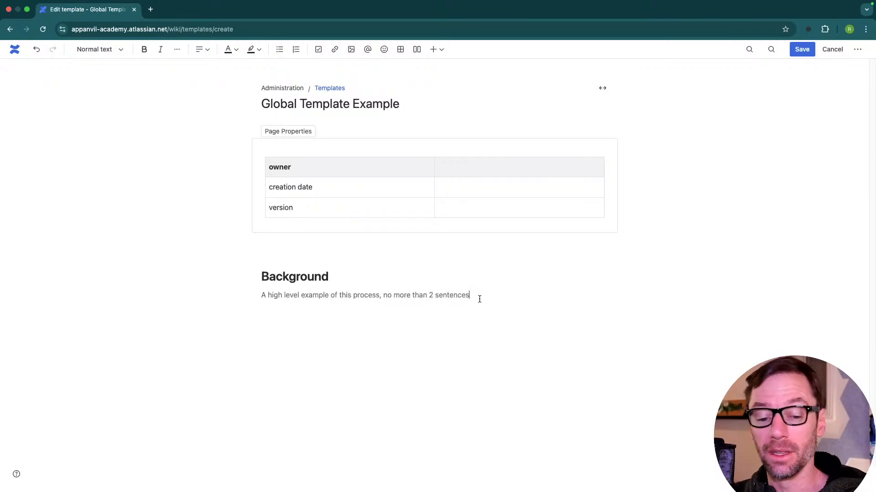
key("Return")
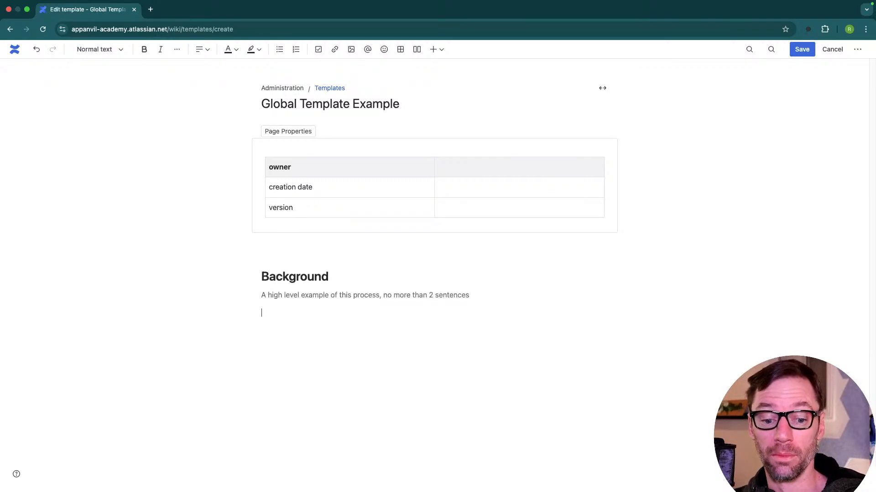
key("Return")
type("# tab")
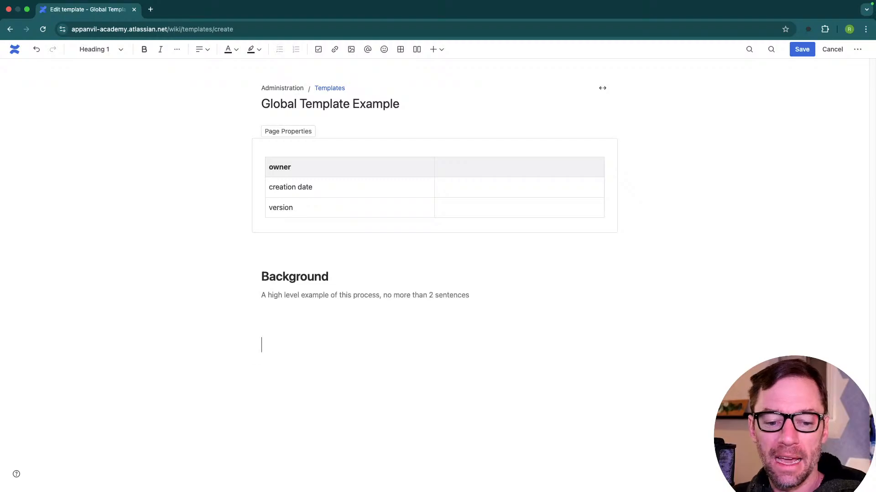
type("le of contents")
Step: Insert a Table of contents macro beneath the "table of contents" heading
key("Return")
type("/table")
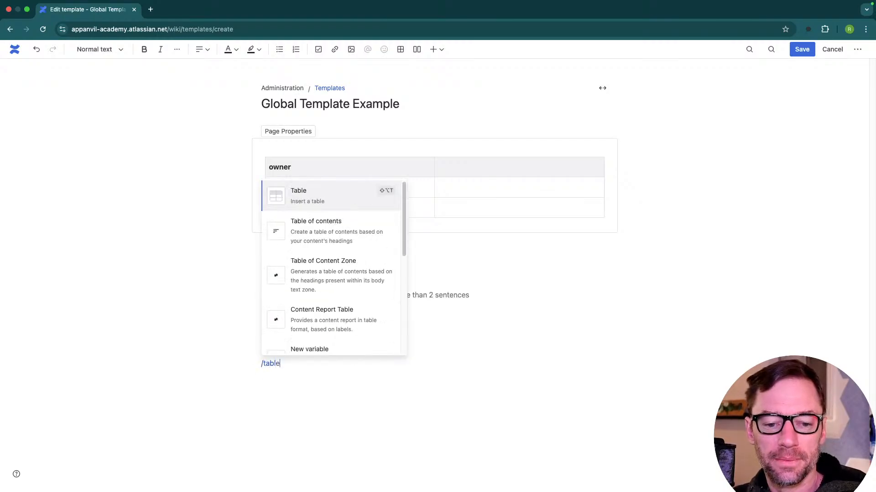
key("Down")
key("Return")
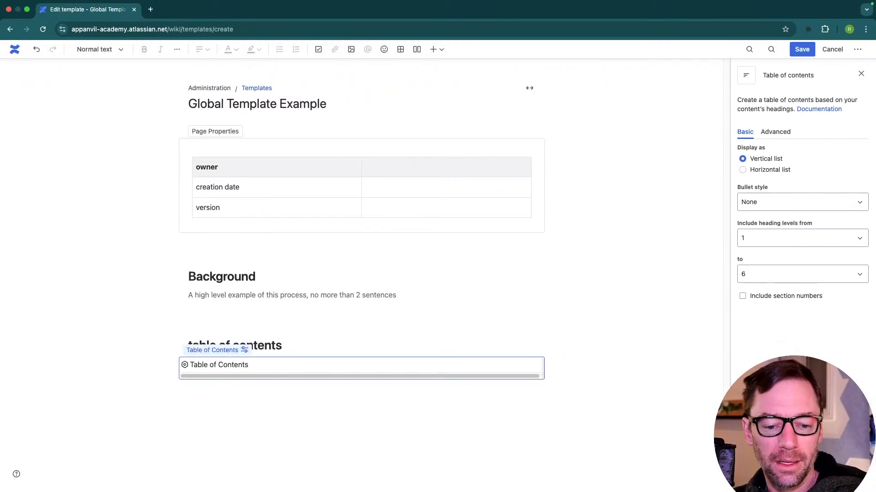
key("Return")
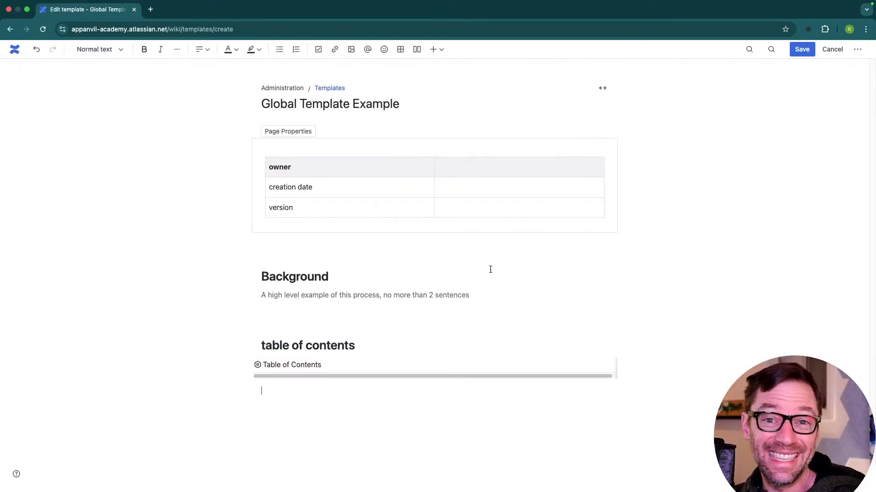
Step: Set the Table of contents macro to display as a horizontal list
left_click(353, 367)
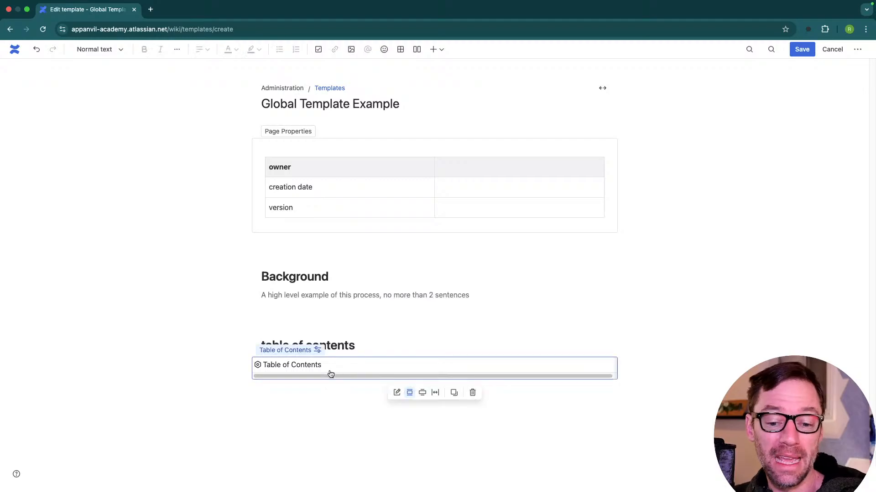
left_click(393, 391)
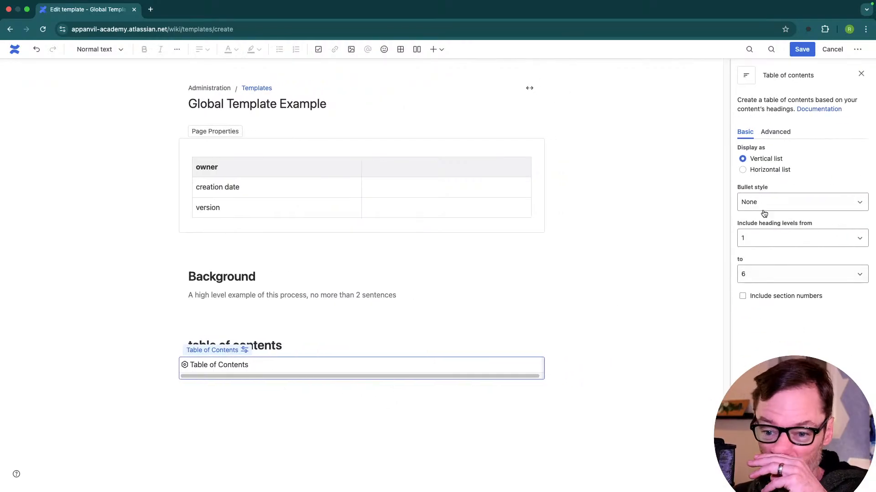
left_click(775, 169)
left_click(393, 448)
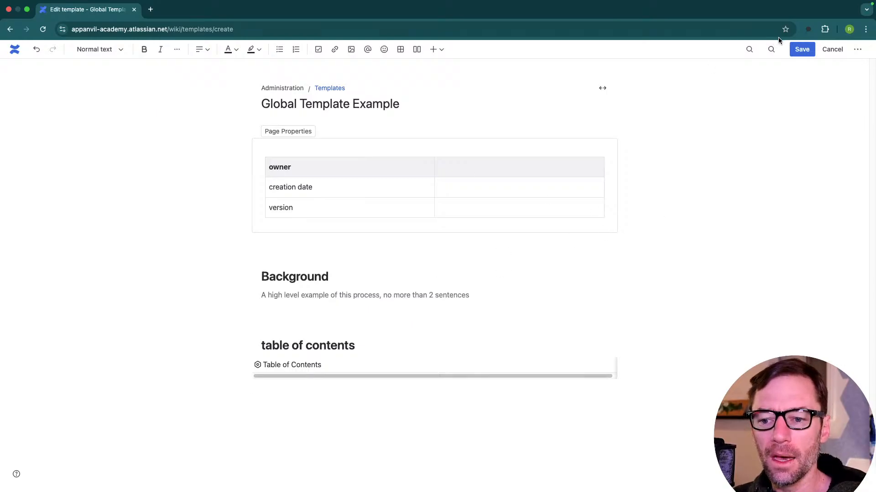
Step: Add the label "global" to the template and save the template
left_click(857, 49)
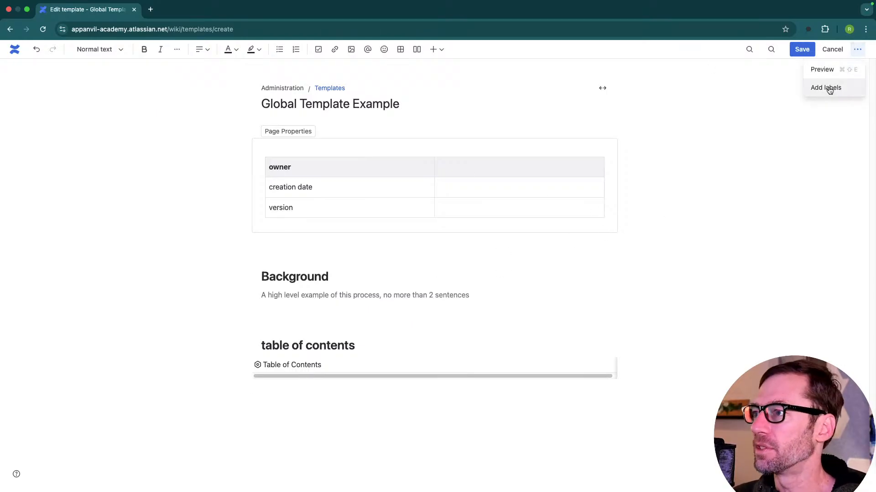
left_click(834, 88)
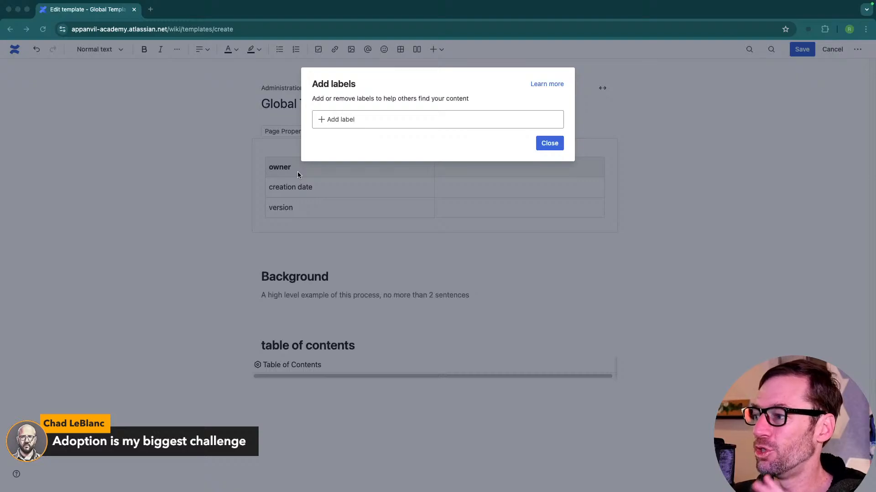
left_click(338, 120)
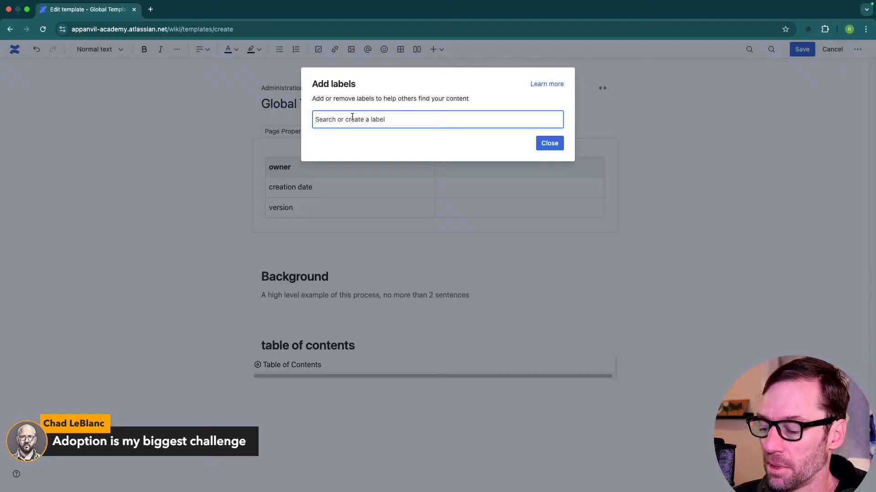
type("global")
left_click(384, 143)
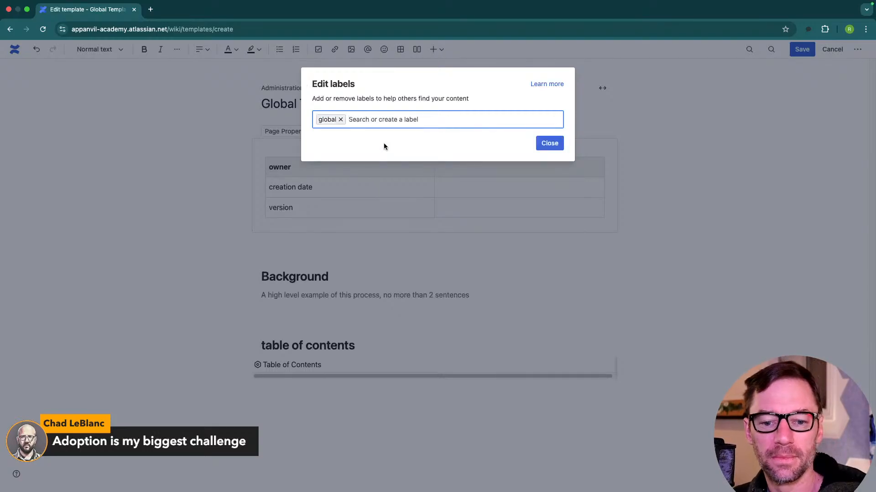
left_click(550, 143)
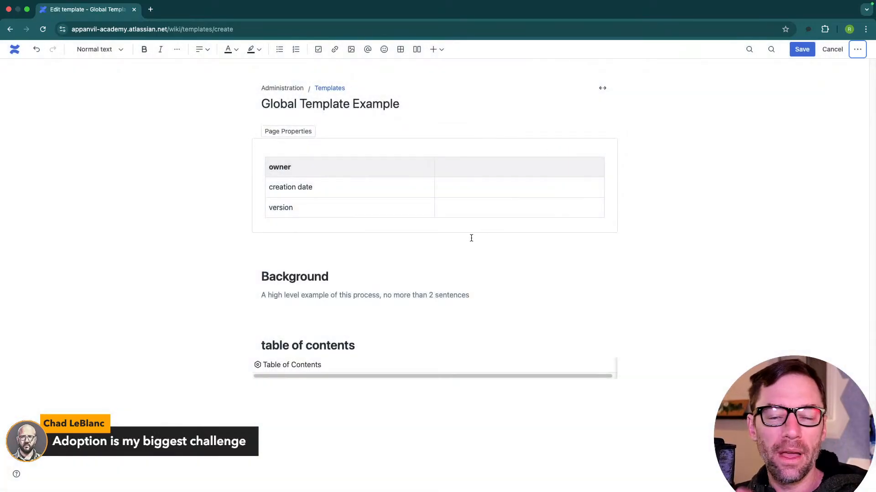
left_click(802, 49)
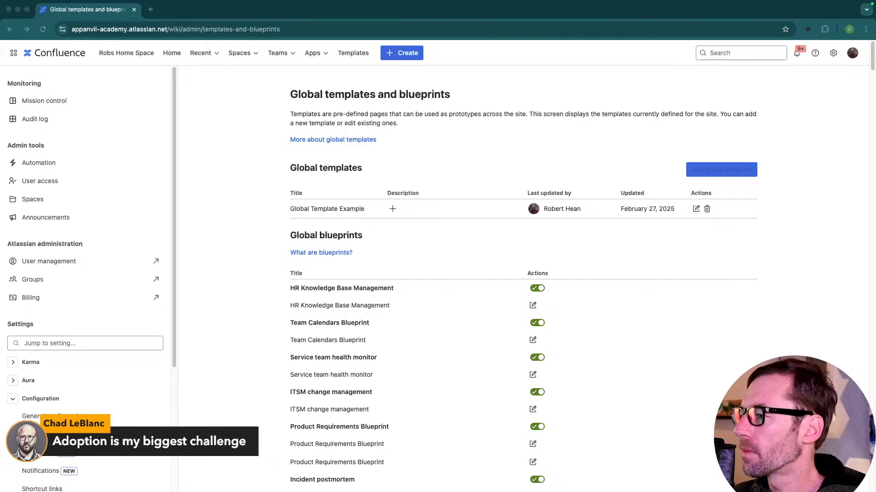
left_click(527, 268)
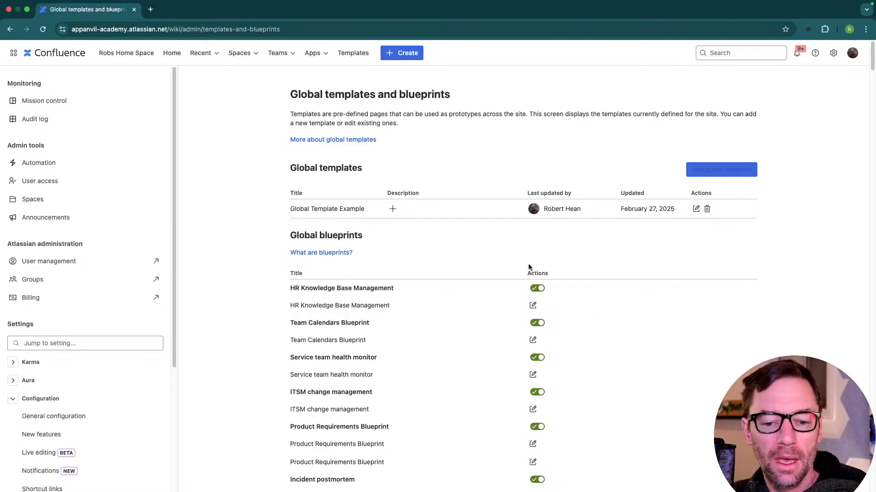
Step: Add the description "demonstration global template" to the Global Template Example and save it
left_click(392, 208)
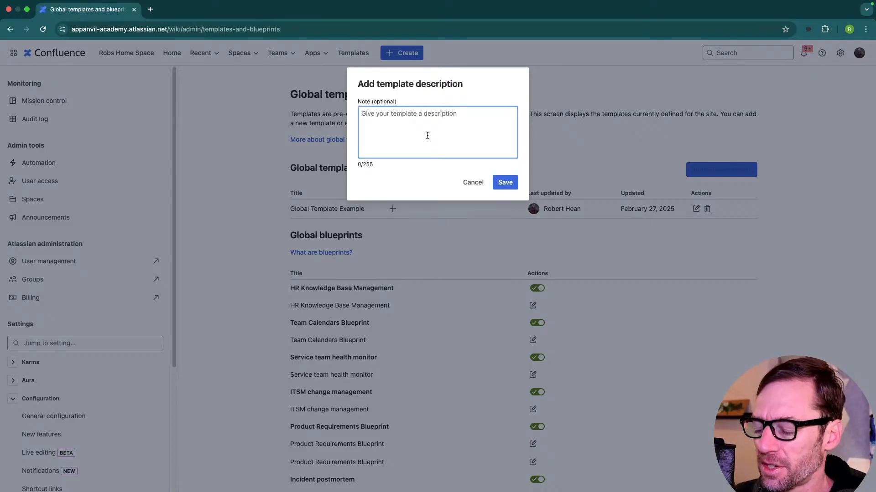
type("demon")
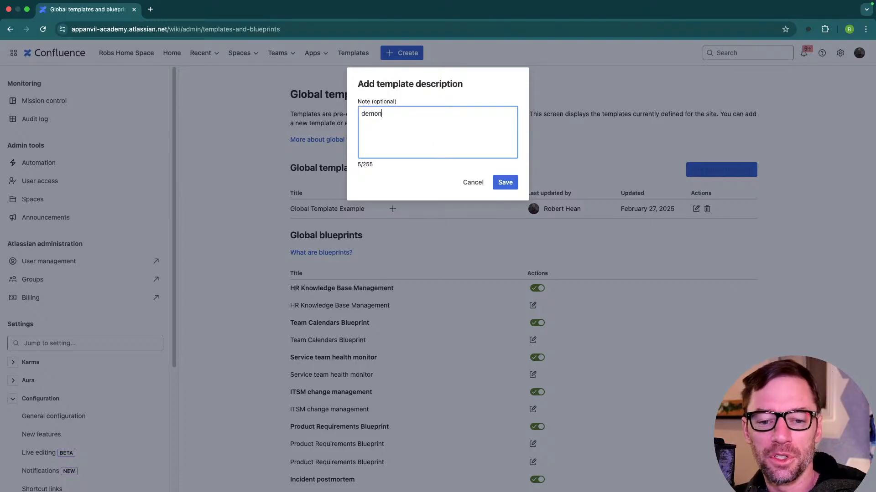
type("stration global template")
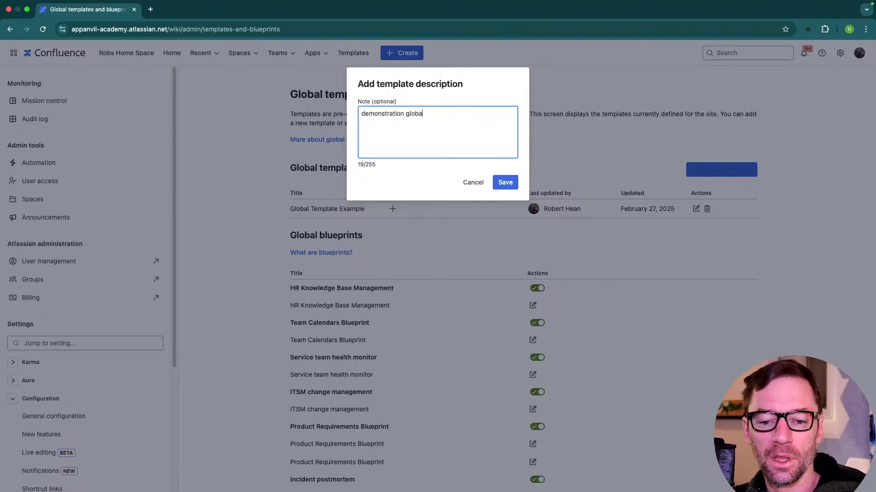
key("Return")
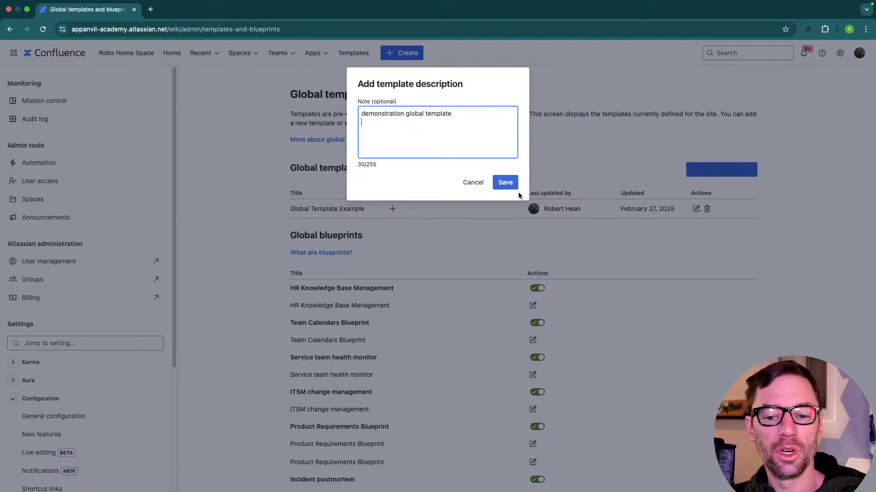
left_click(504, 183)
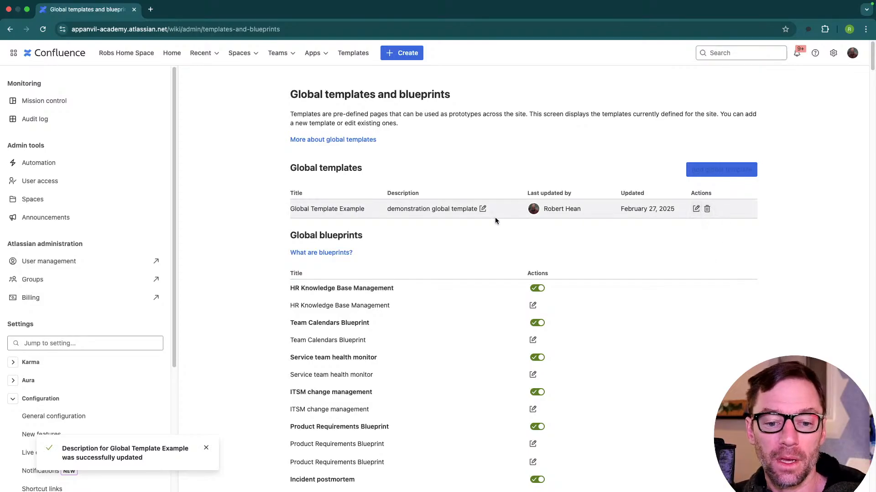
Step: Go to the personal space and open the template library from there
left_click(231, 52)
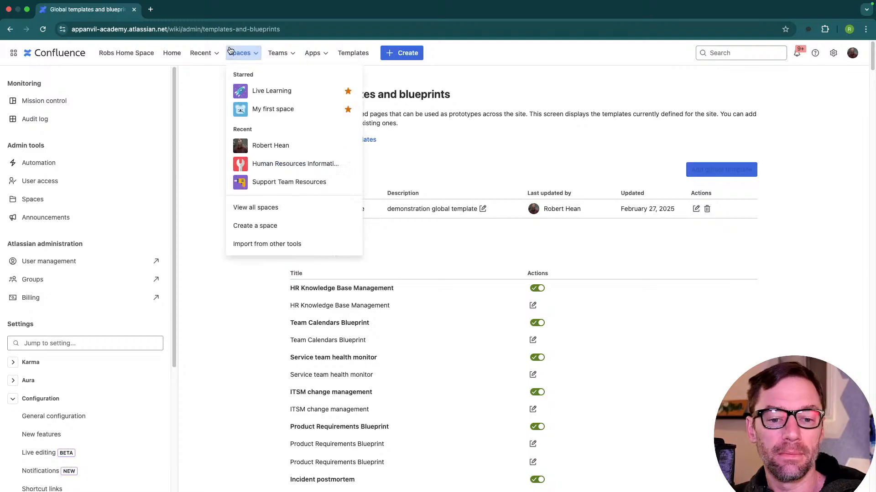
left_click(276, 147)
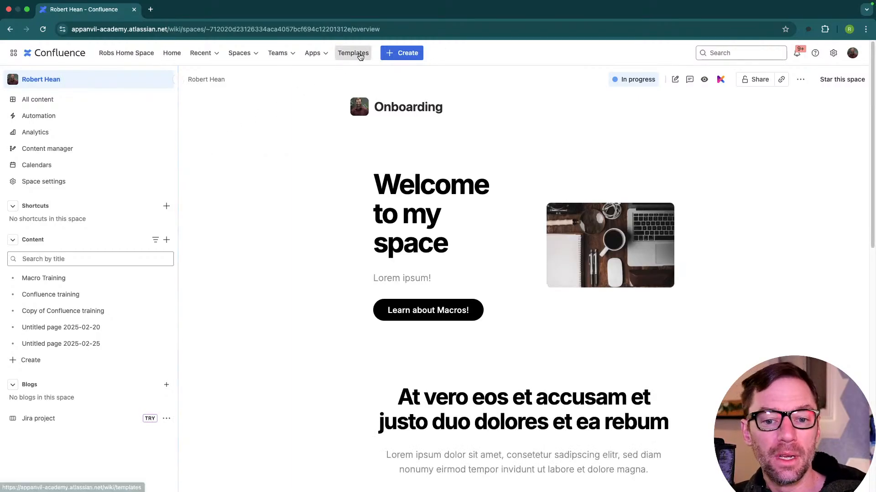
left_click(387, 56)
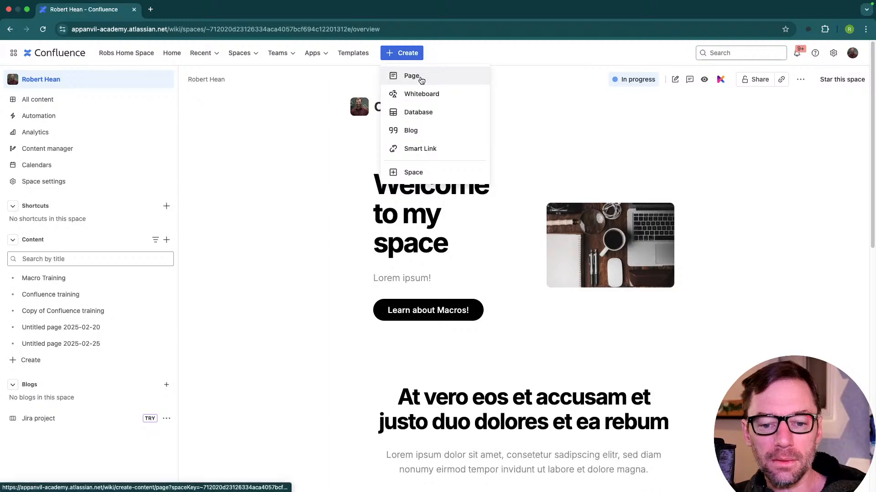
left_click(225, 176)
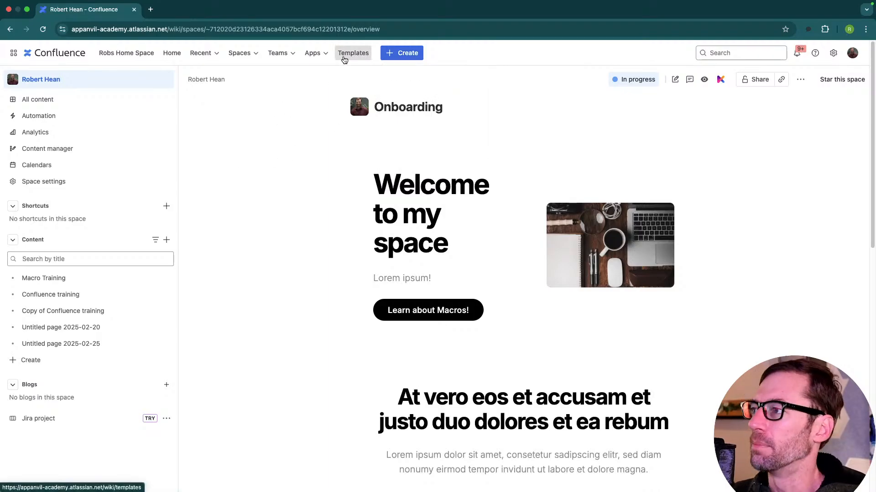
left_click(345, 53)
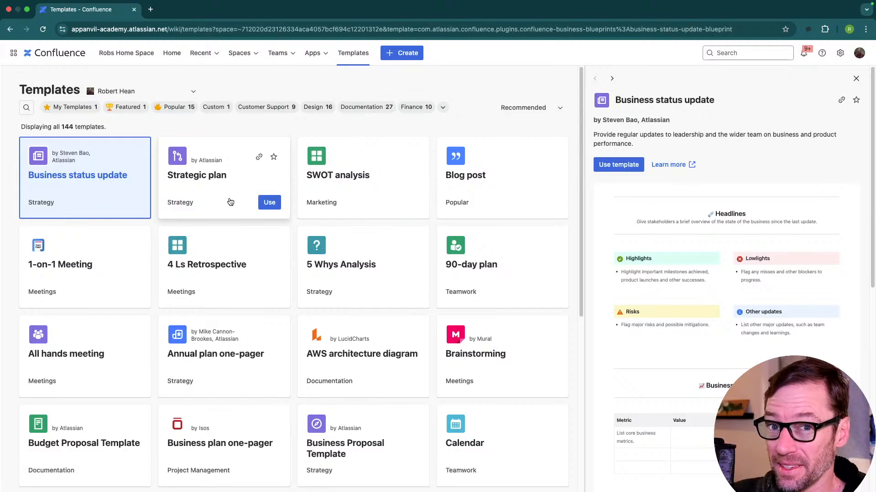
Step: Browse the template library and preview the 5 Whys Analysis and Business plan one-pager templates
scroll(278, 223, "down", 18)
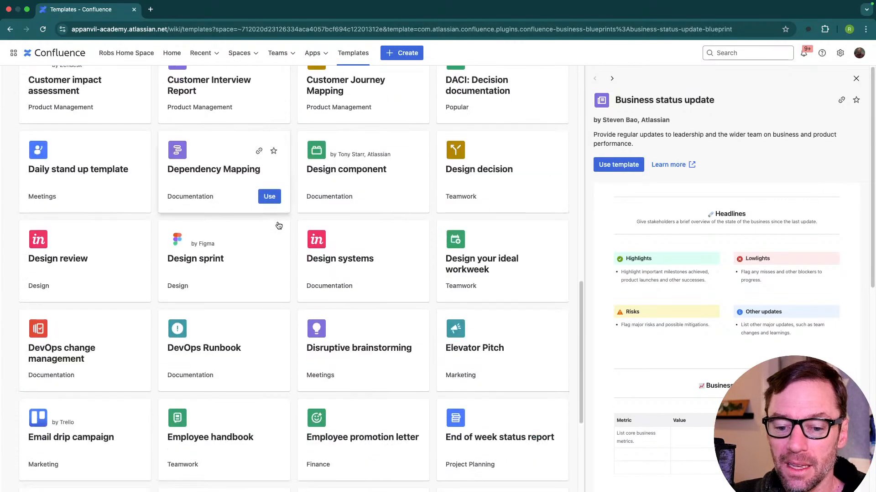
scroll(278, 226, "up", 20)
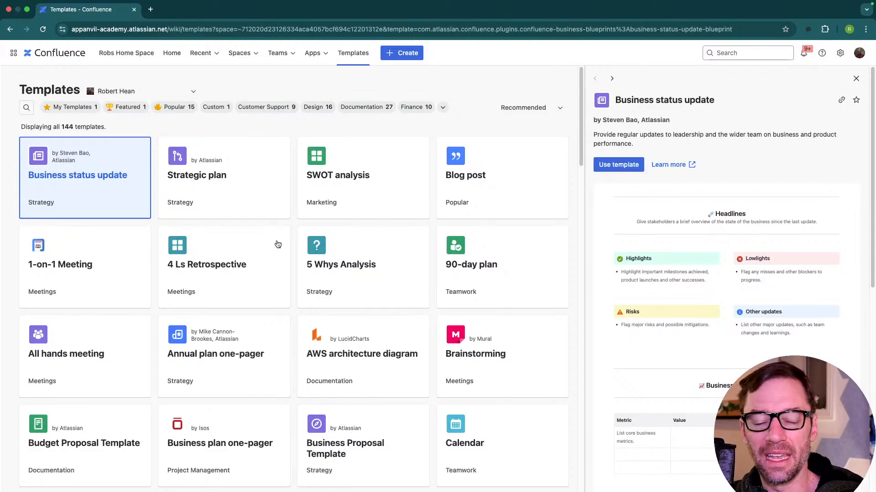
left_click(360, 259)
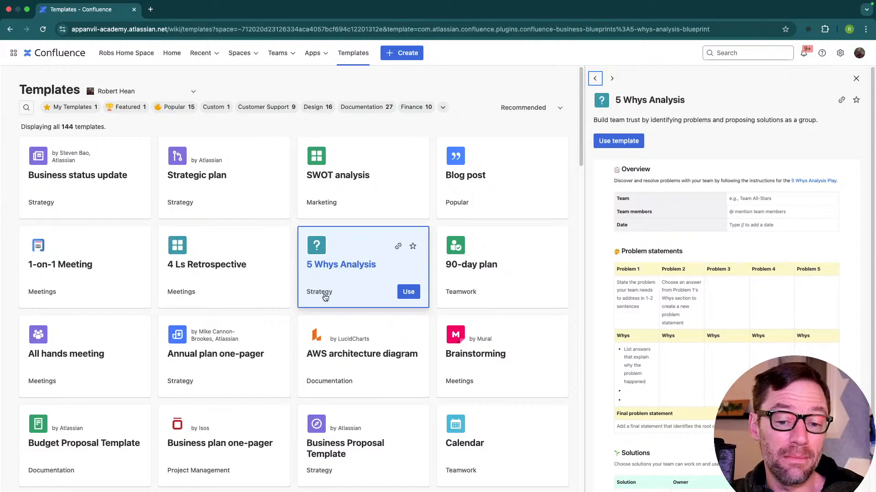
scroll(325, 297, "down", 4)
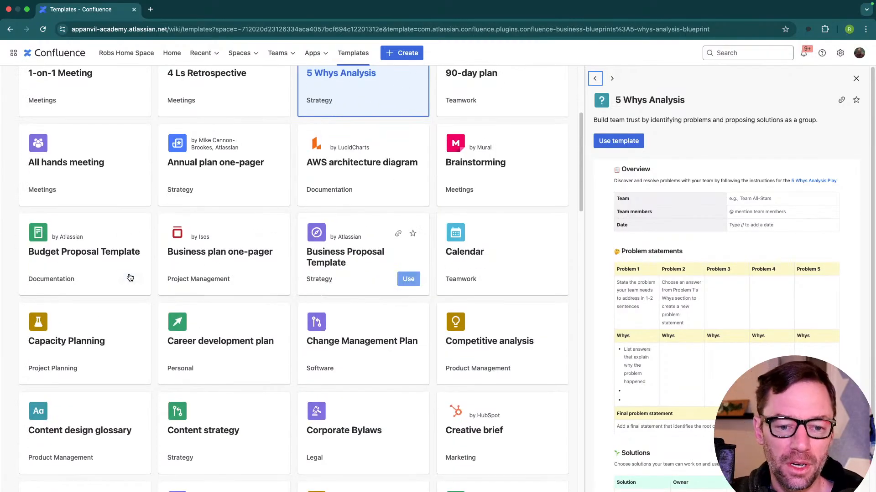
scroll(186, 239, "down", 1)
left_click(225, 238)
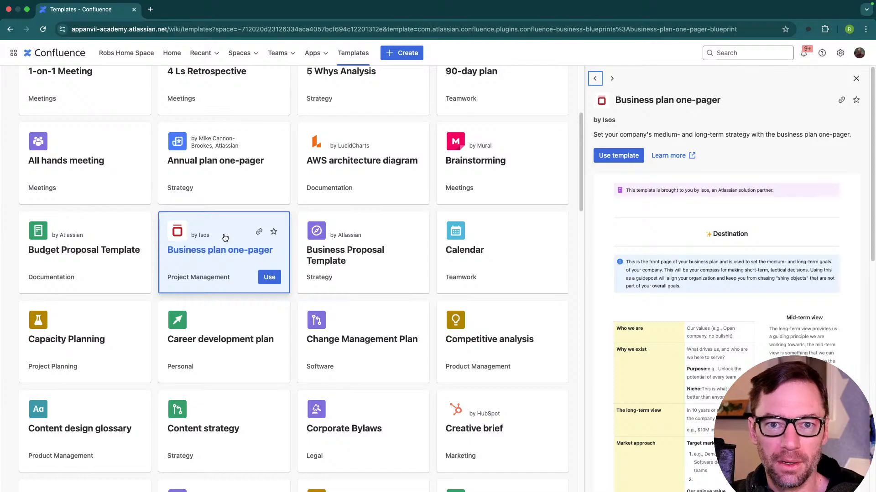
right_click(224, 236)
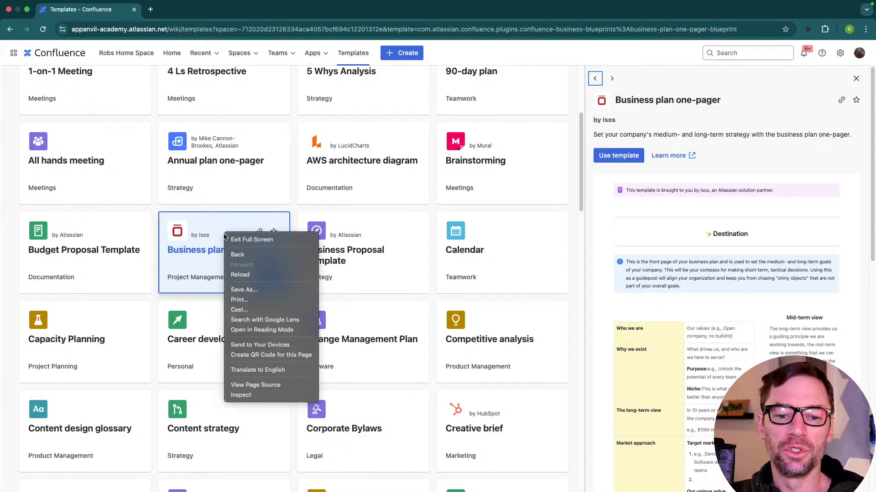
left_click(301, 118)
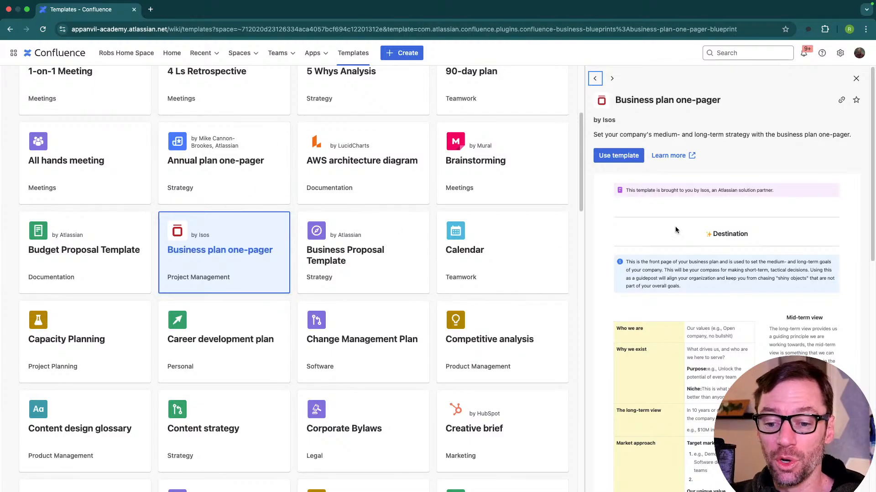
Step: Preview the IT project poster template further down the library and return to the start of the list
scroll(401, 273, "down", 15)
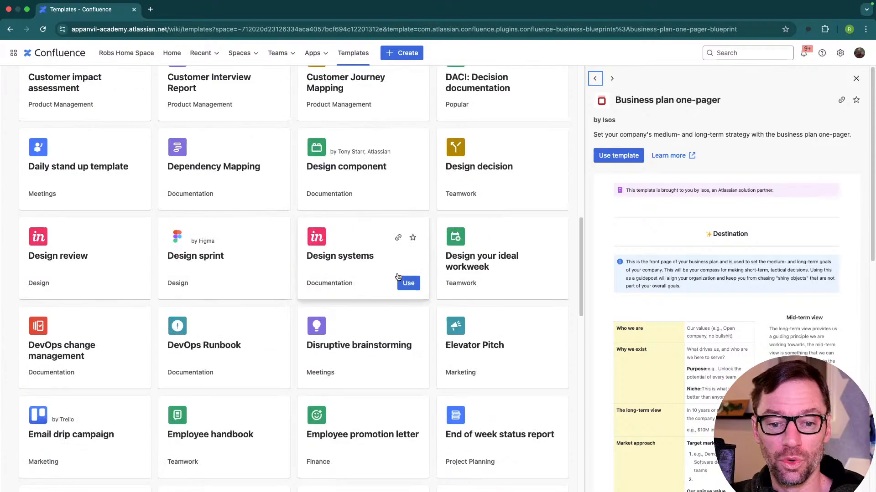
left_click(398, 277)
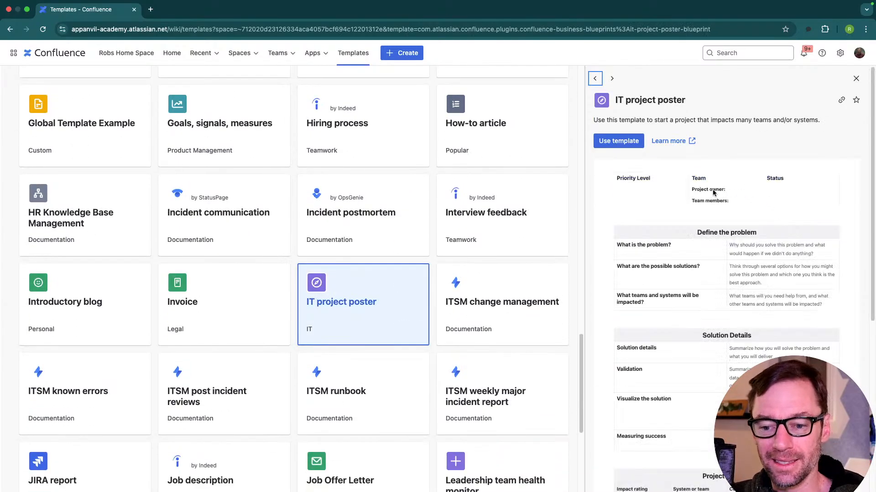
scroll(404, 254, "up", 16)
scroll(401, 251, "up", 7)
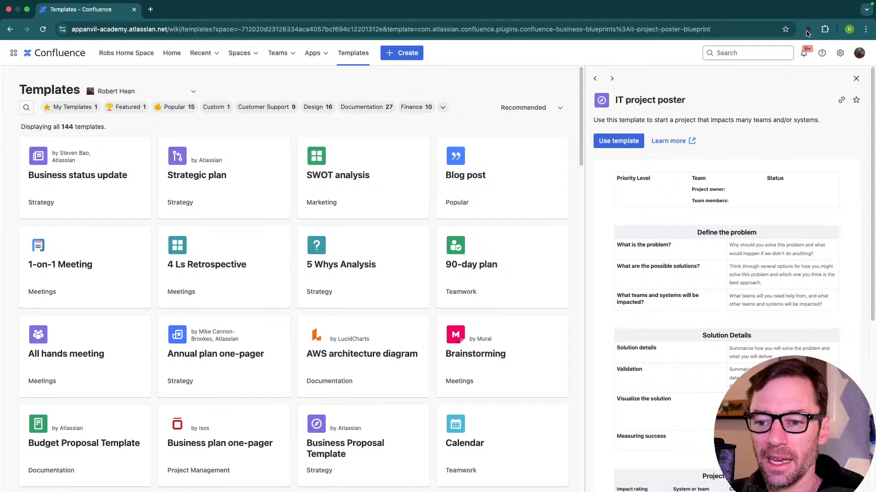
left_click(866, 29)
left_click(841, 212)
left_click(840, 212)
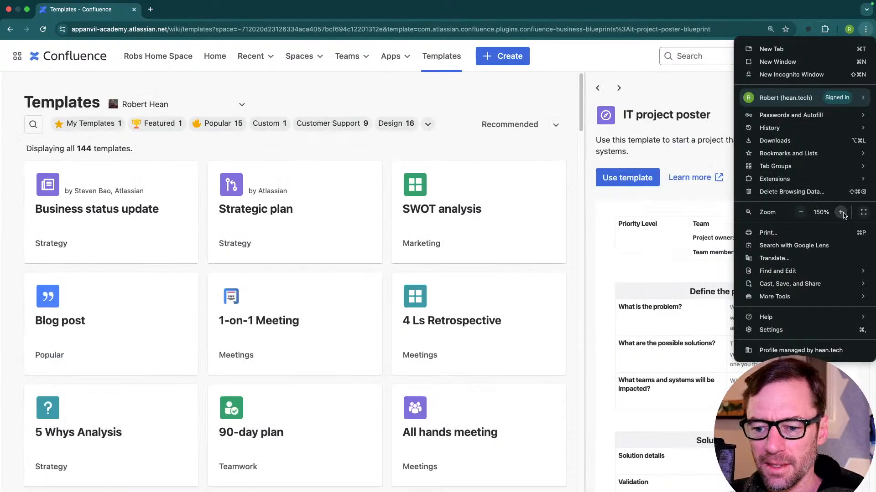
left_click(841, 212)
left_click(840, 212)
left_click(398, 91)
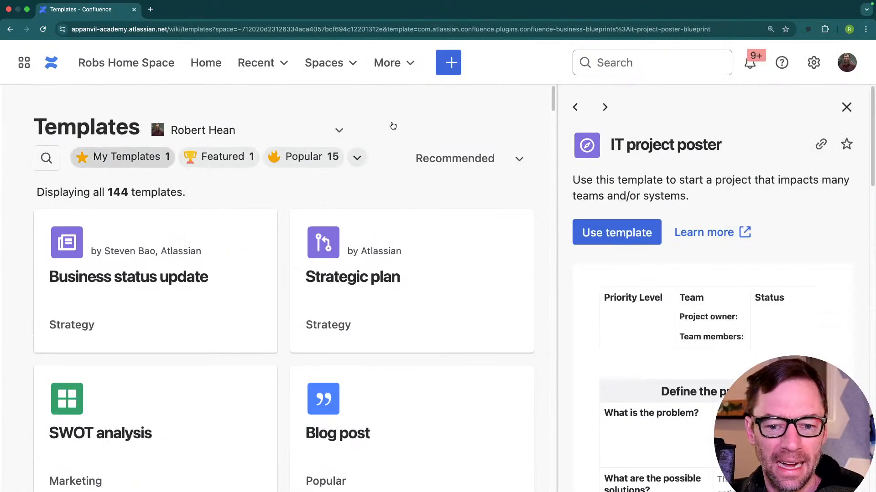
left_click(866, 29)
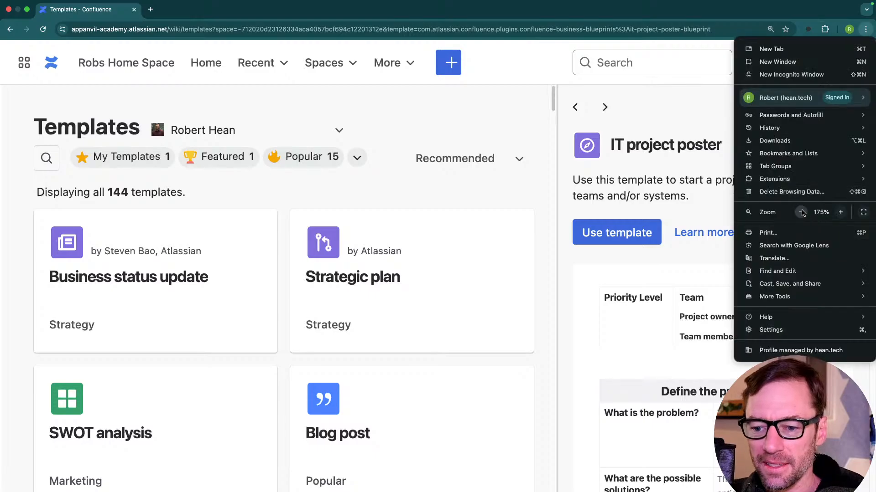
left_click(801, 212)
left_click(801, 212)
left_click(801, 212)
left_click(801, 212)
left_click(544, 88)
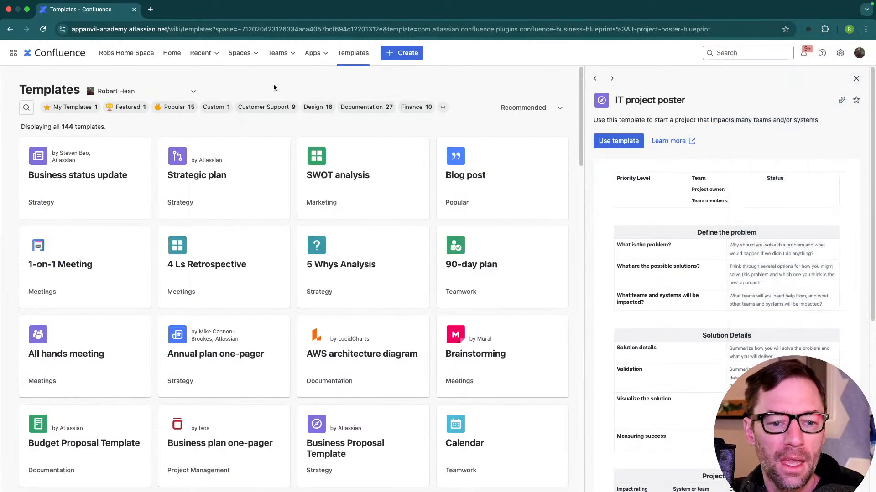
Step: Try the My Templates, Popular and Documentation category filters one after another, clearing each filter again
left_click(66, 108)
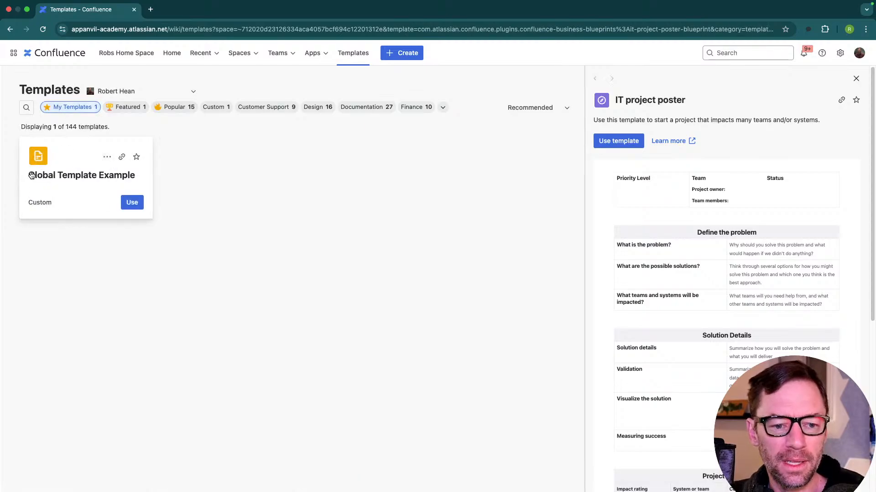
left_click(85, 108)
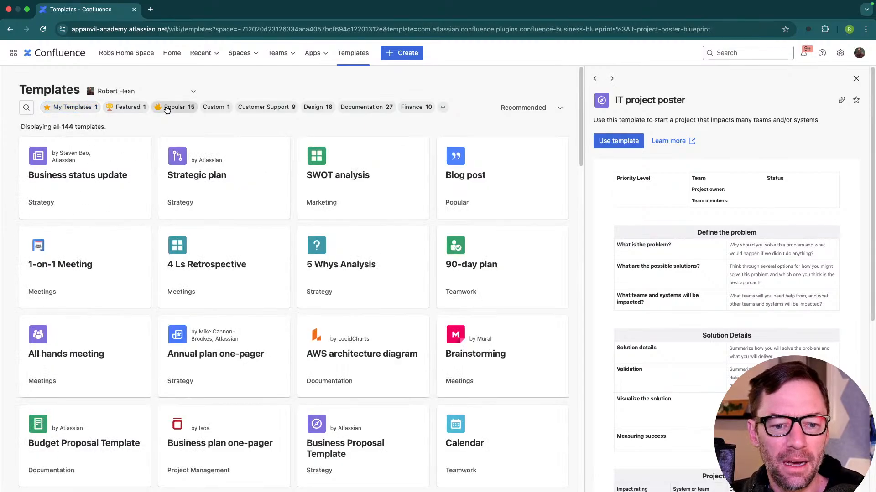
left_click(167, 109)
left_click(167, 108)
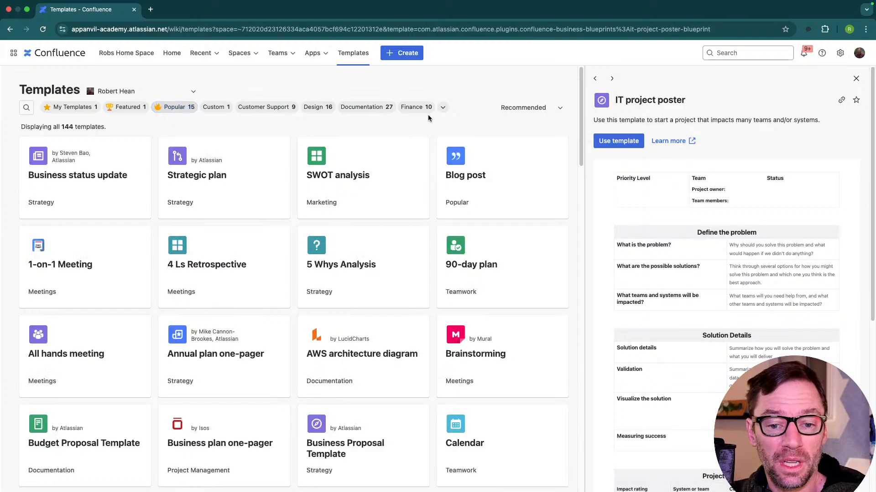
left_click(351, 111)
left_click(352, 112)
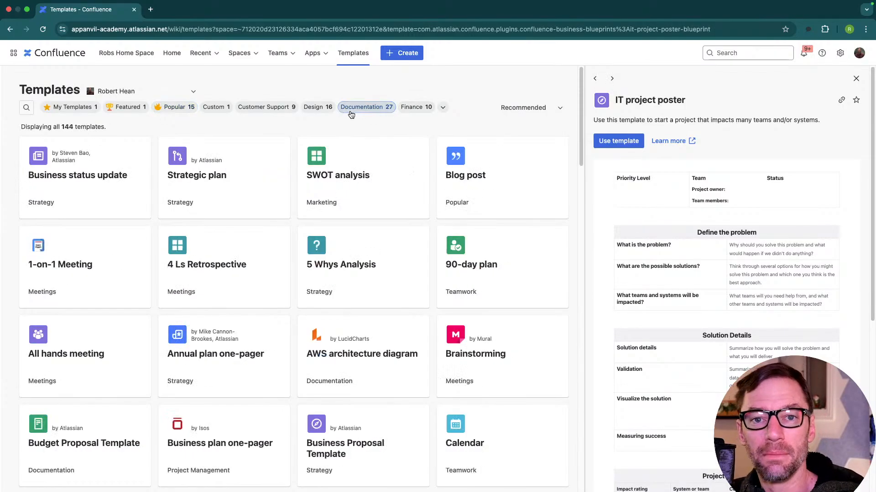
Step: Search the personal space's template library for "global" and clear the search
left_click(26, 108)
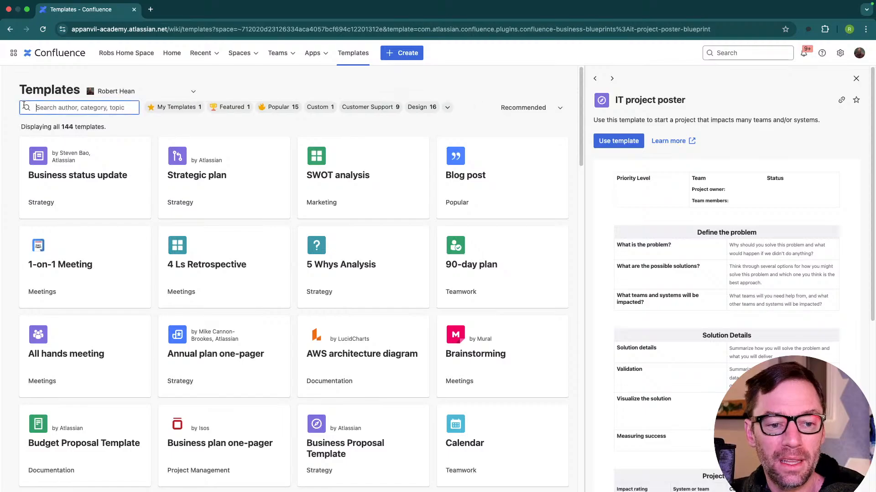
type("global")
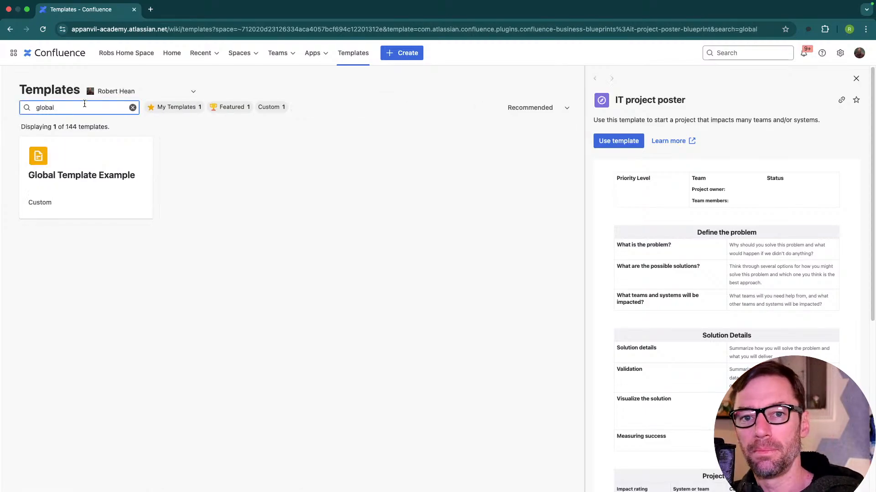
left_click(133, 108)
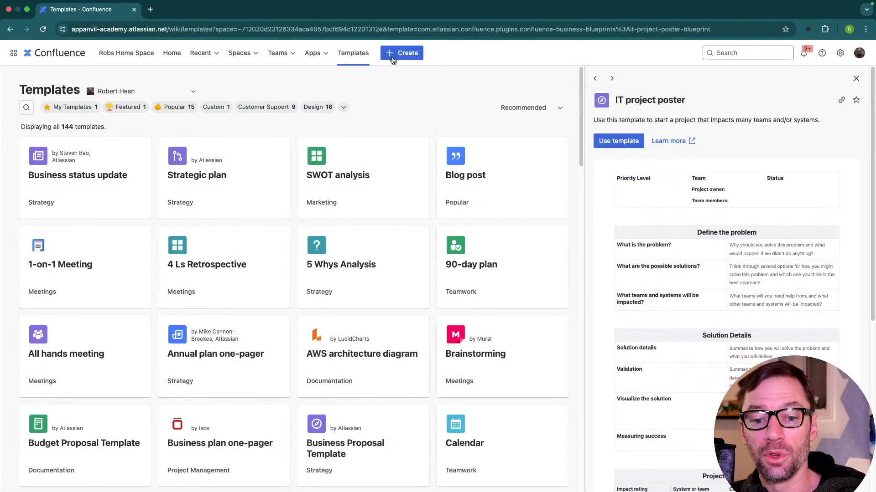
Step: Switch the template library to the Human Resources Information space and search it for "global"
left_click(115, 86)
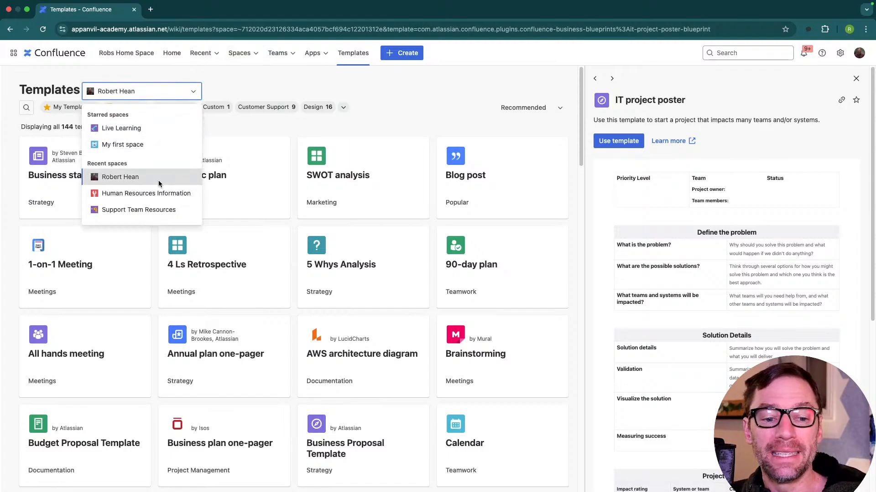
left_click(161, 194)
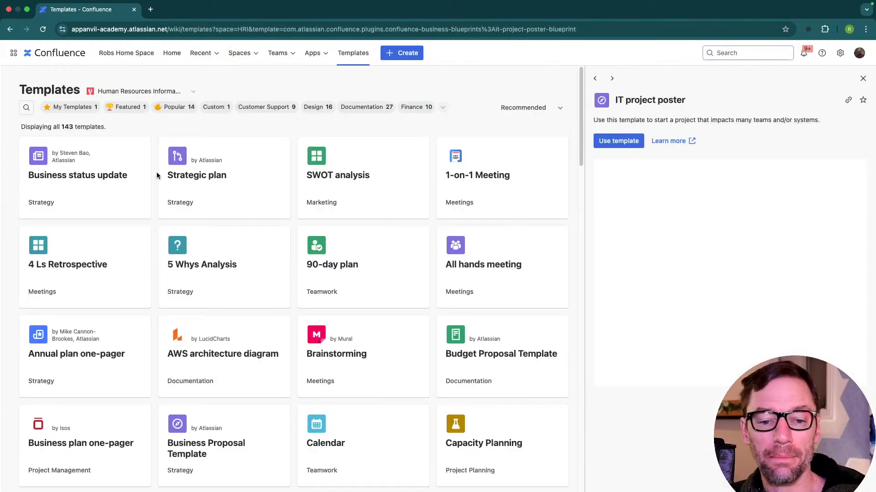
left_click(27, 108)
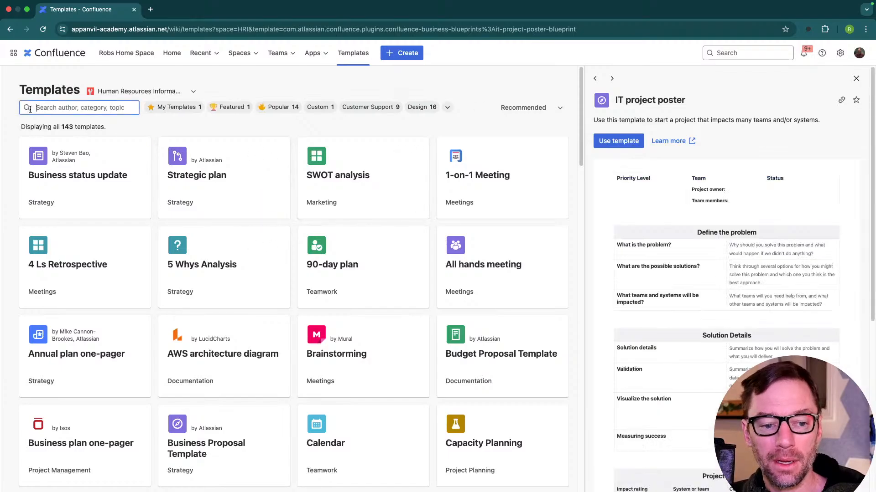
type("global")
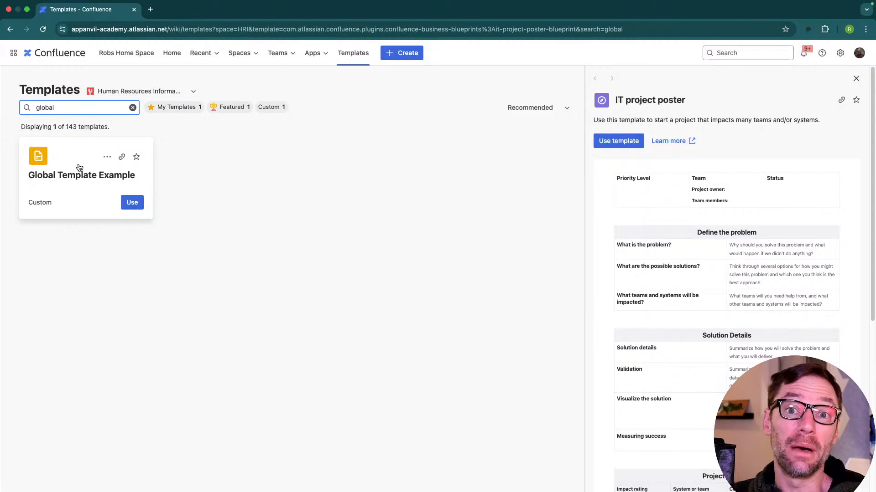
Step: Switch to the personal space and create a new blank page in it
left_click(243, 55)
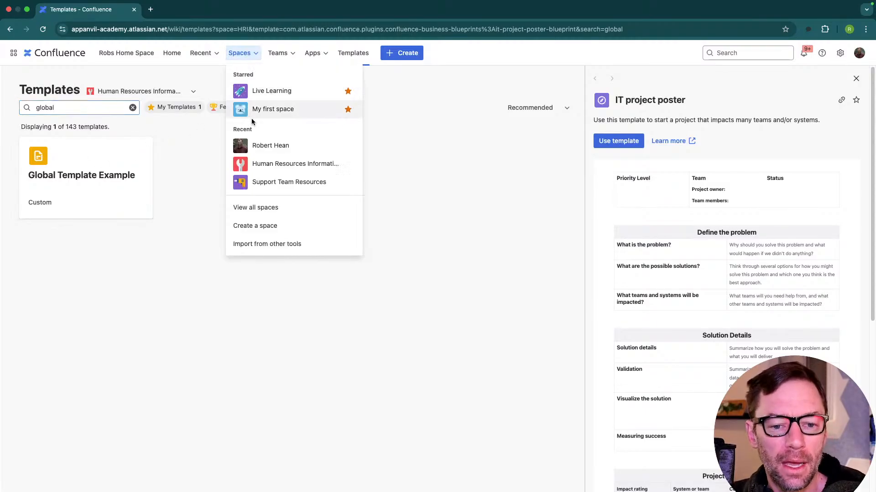
left_click(256, 145)
left_click(404, 53)
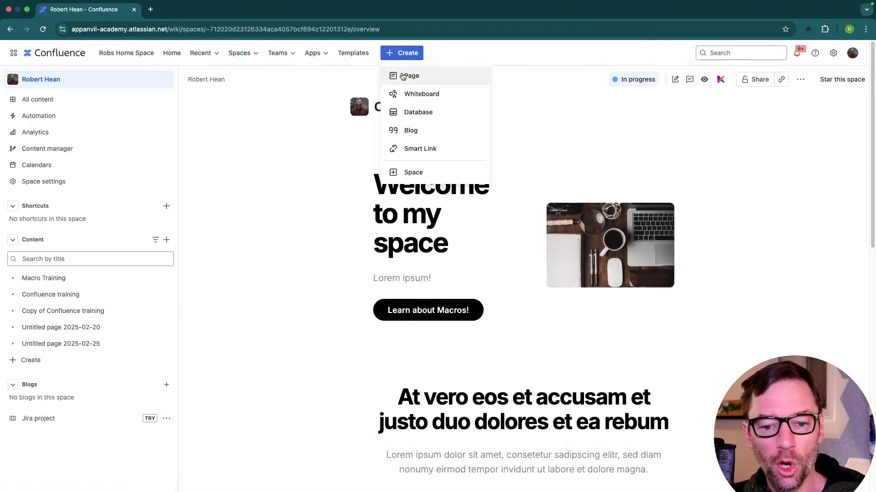
left_click(402, 75)
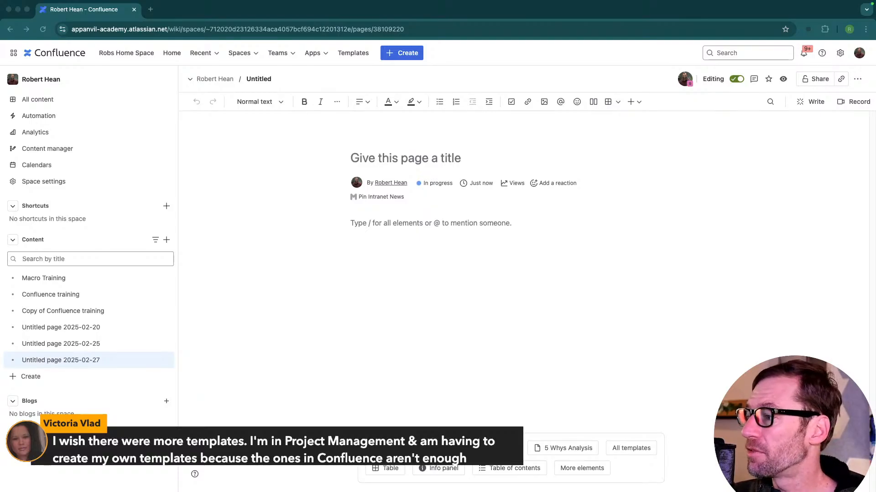
left_click(797, 244)
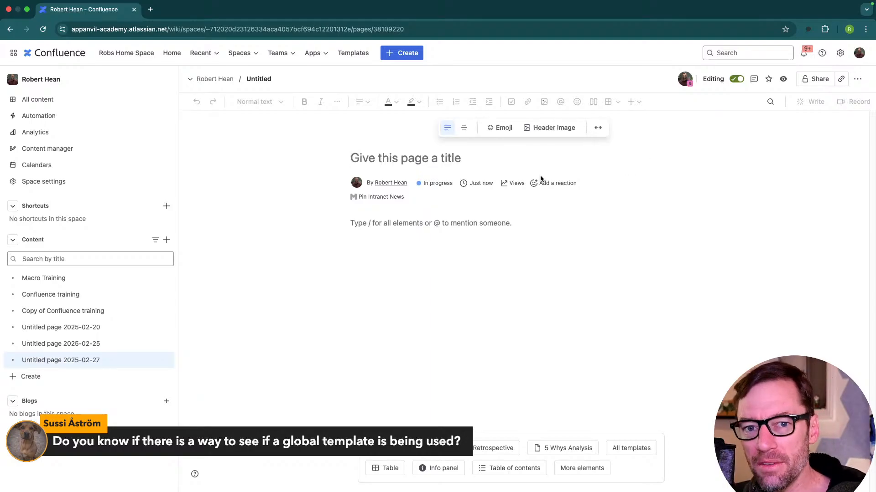
Step: Open the advanced search in a separate browser tab and bring up its label filter
left_click(760, 48)
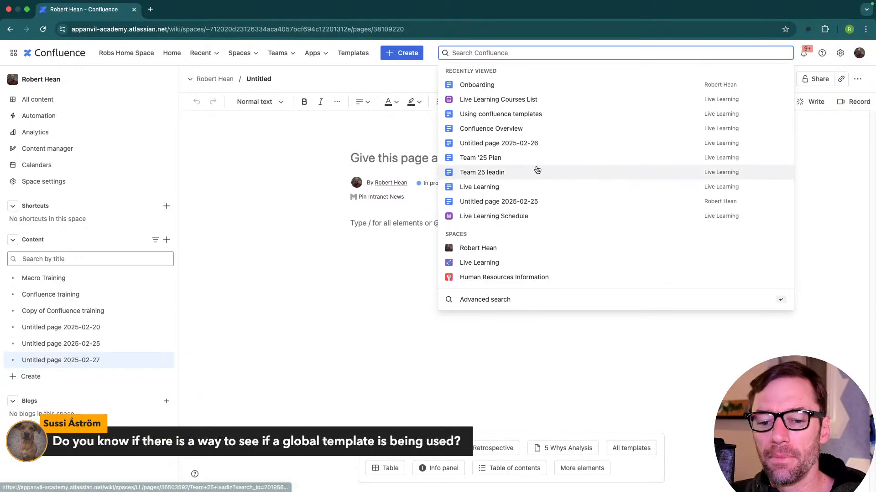
left_click(498, 299, "super")
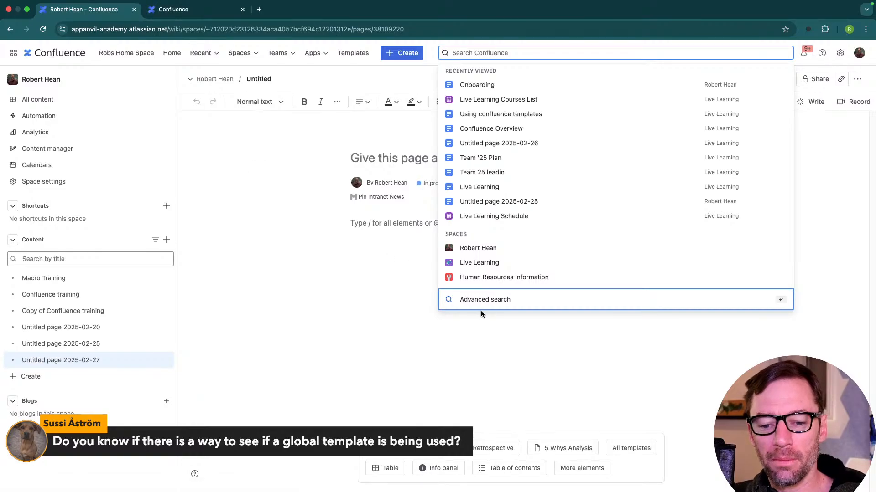
left_click(199, 14)
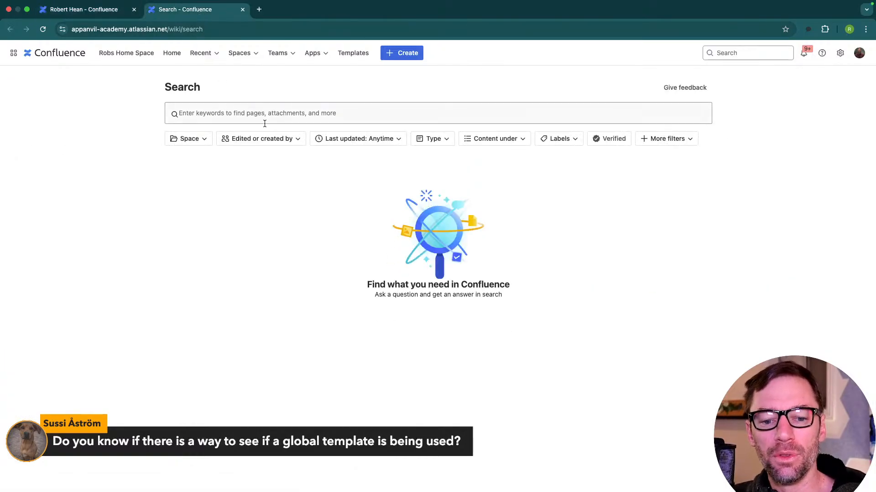
left_click(566, 139)
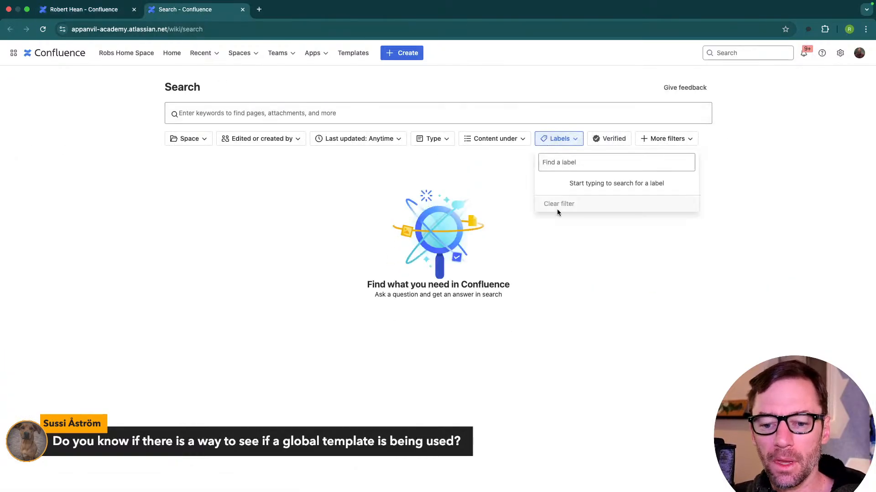
left_click(563, 168)
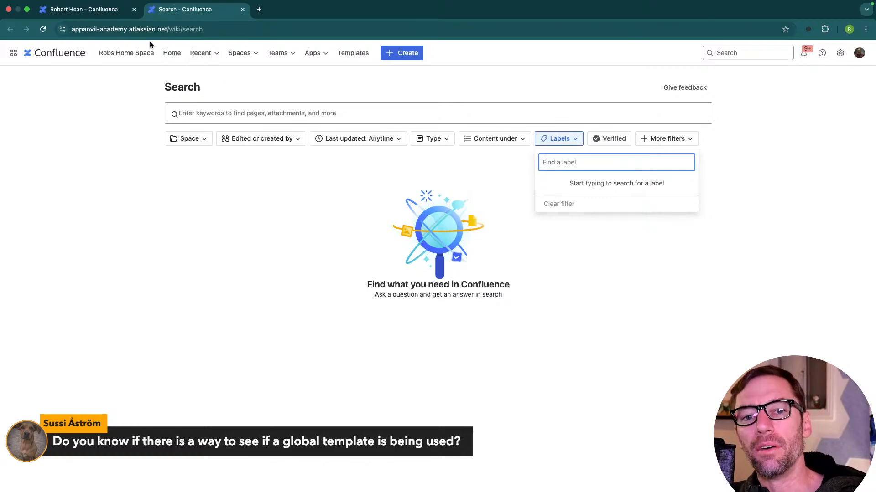
Step: Return to the untitled page and open the full template list beside its editor
left_click(87, 10)
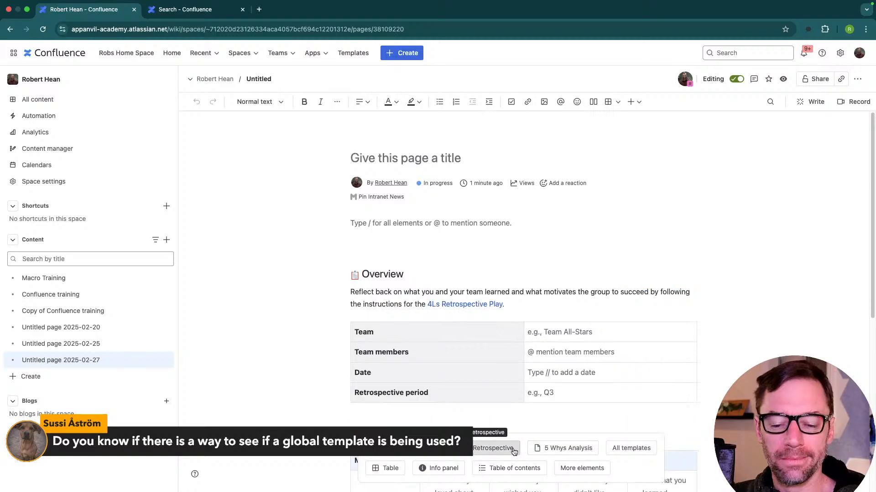
left_click(634, 448)
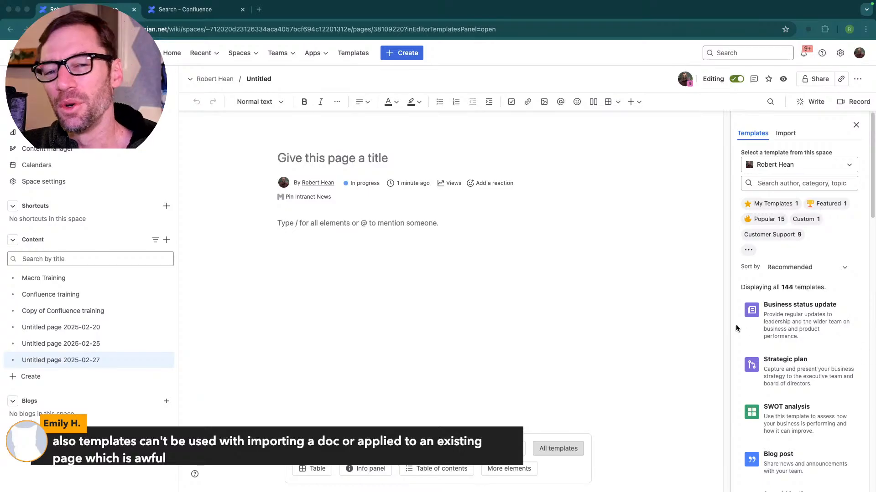
left_click(370, 258)
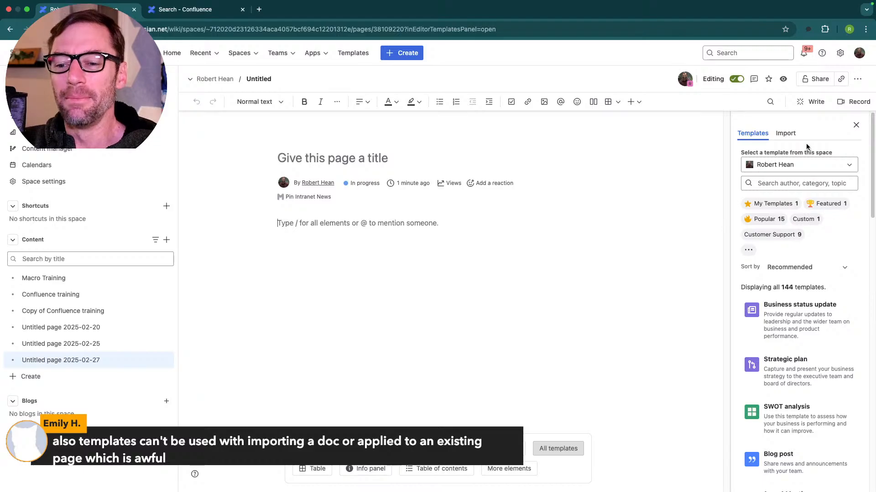
Step: Look at the document import options for the page and return to the template list
left_click(786, 136)
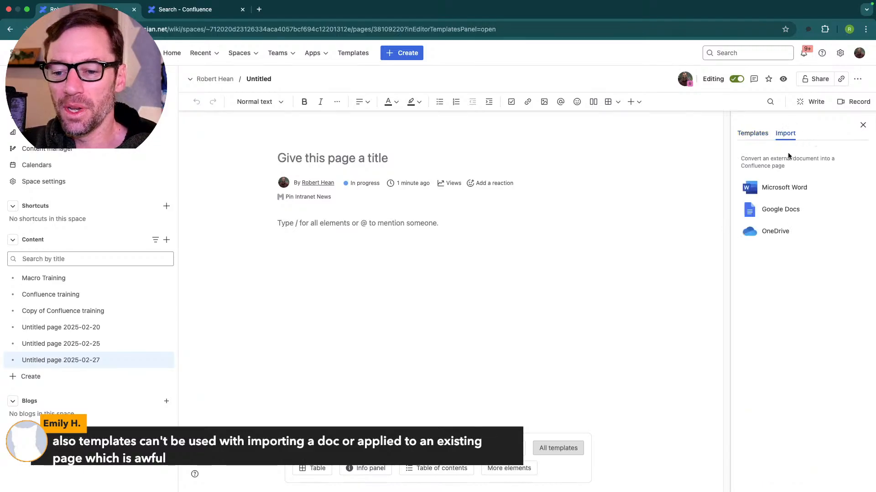
left_click(757, 135)
left_click(786, 133)
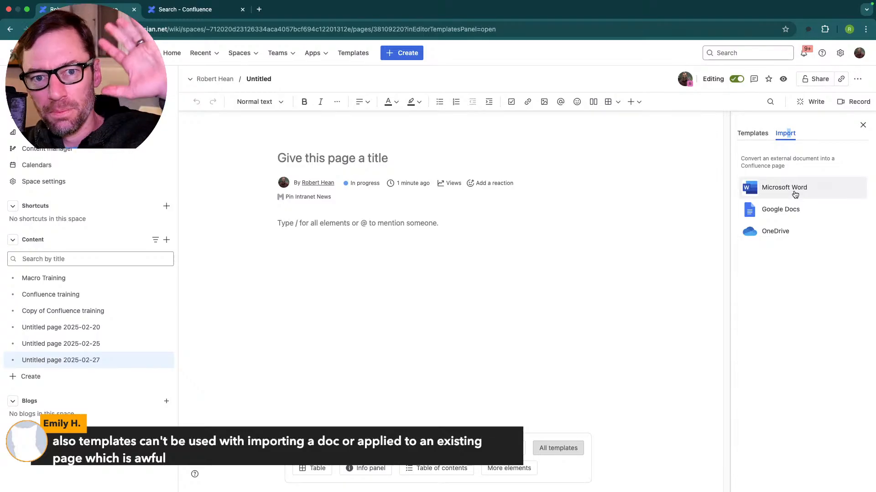
left_click(740, 133)
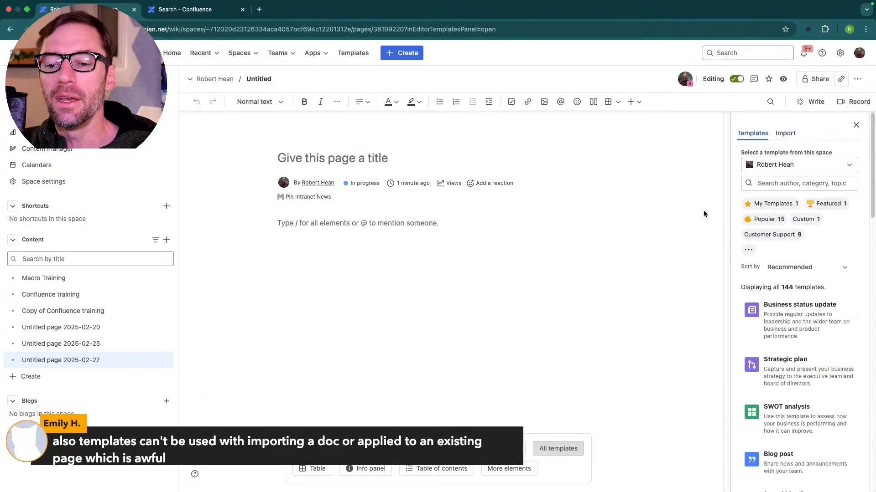
Step: Preview the Strategic plan template, then apply the Business status update template to the page and look through its sections
mouse_move(789, 389)
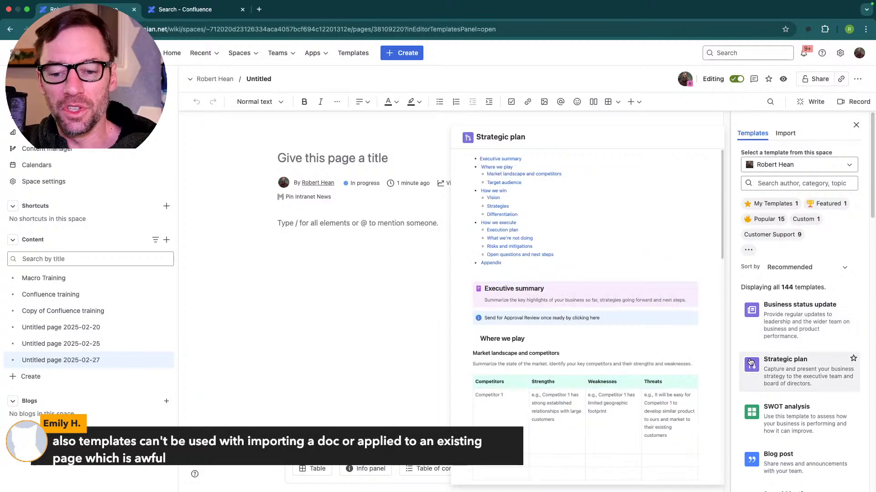
scroll(789, 392, "down", 3)
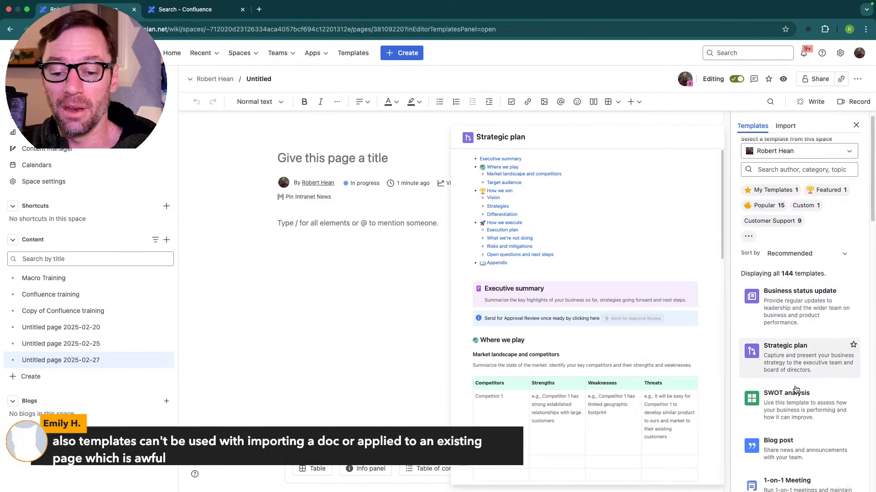
mouse_move(784, 298)
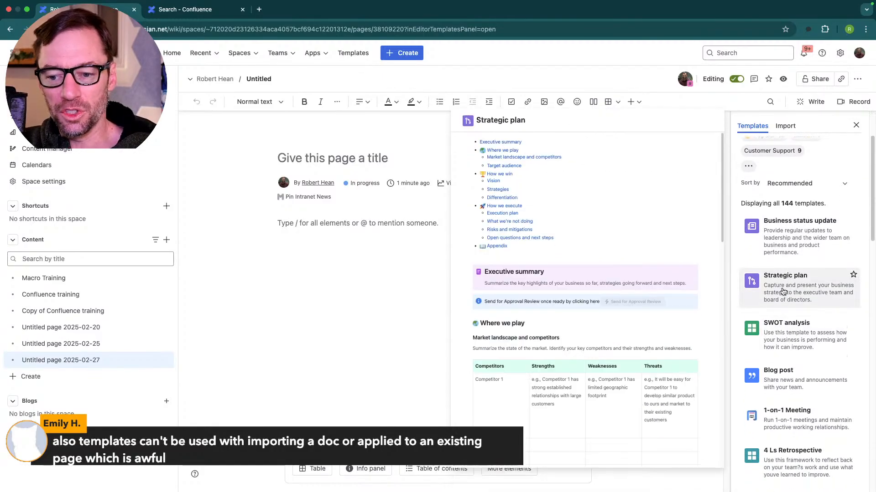
left_click(799, 241)
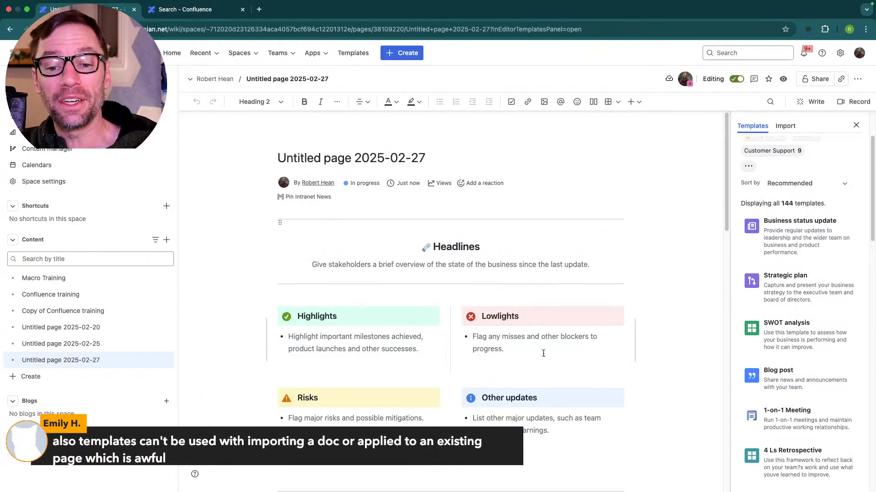
scroll(543, 354, "down", 5)
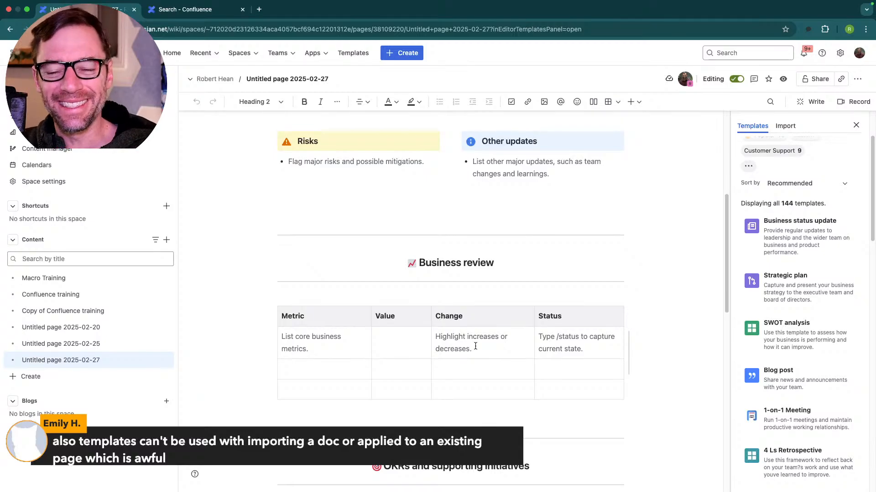
scroll(475, 345, "up", 5)
mouse_move(801, 334)
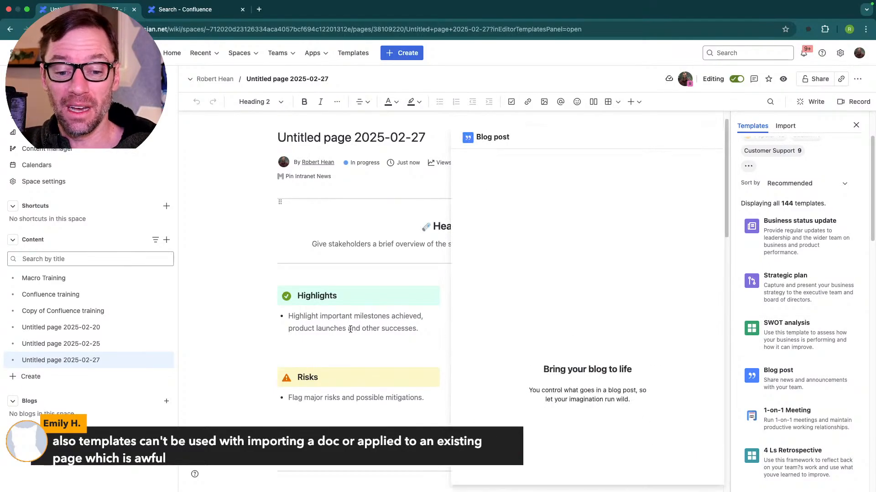
Step: Delete all of the applied template's content from the page body
left_click(367, 393)
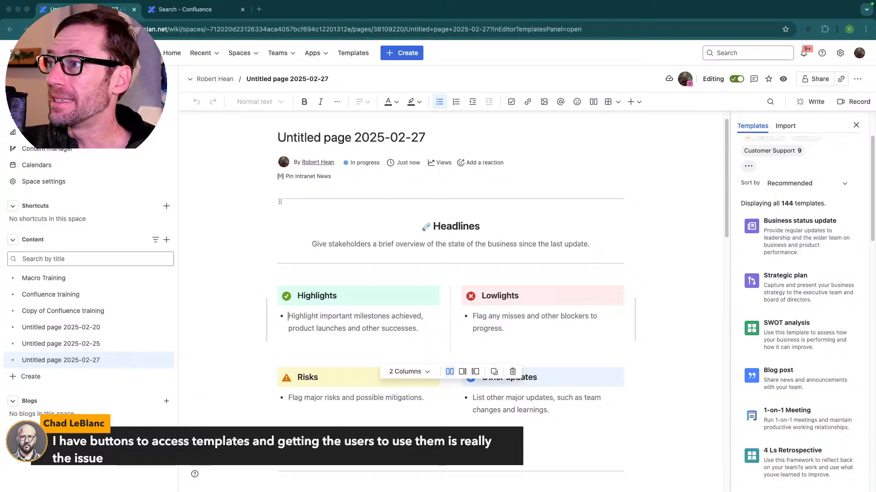
left_click(510, 245)
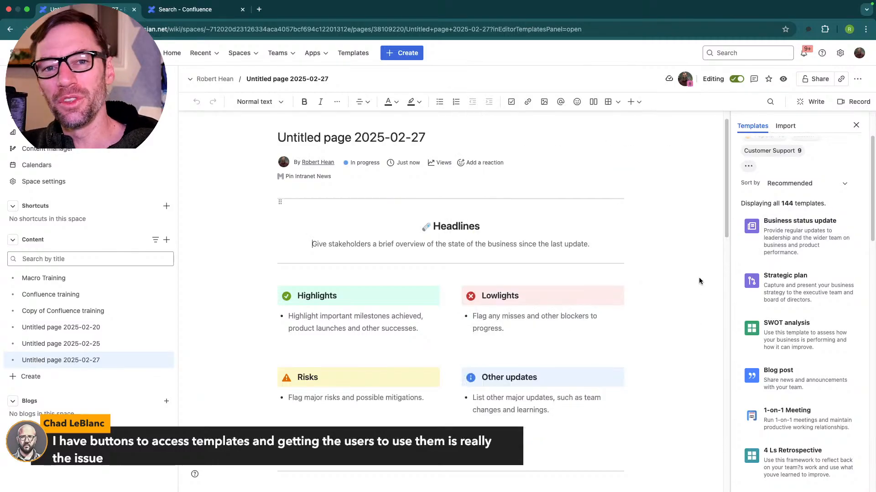
left_click(535, 257)
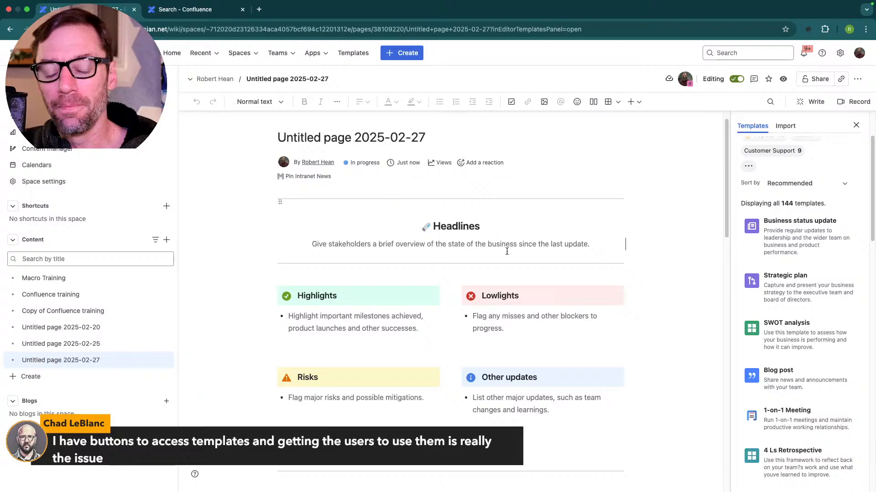
scroll(507, 252, "down", 5)
scroll(352, 313, "up", 1)
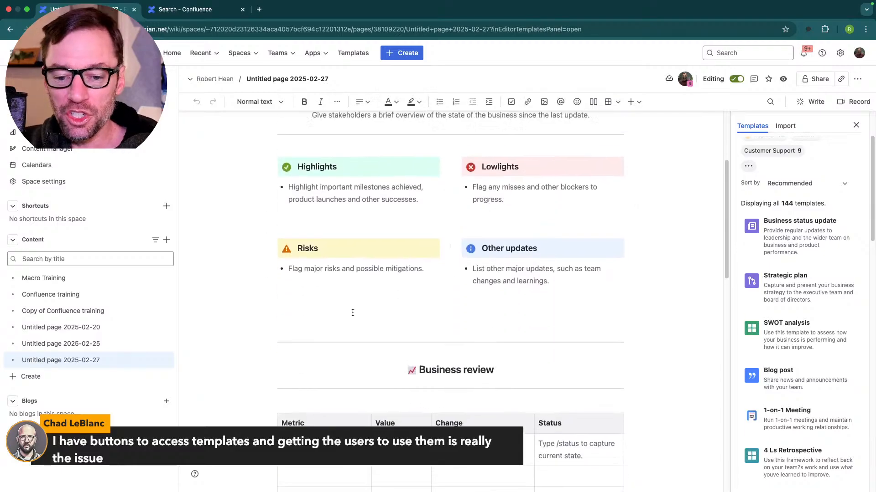
scroll(352, 313, "up", 5)
key("super+a")
key("BackSpace")
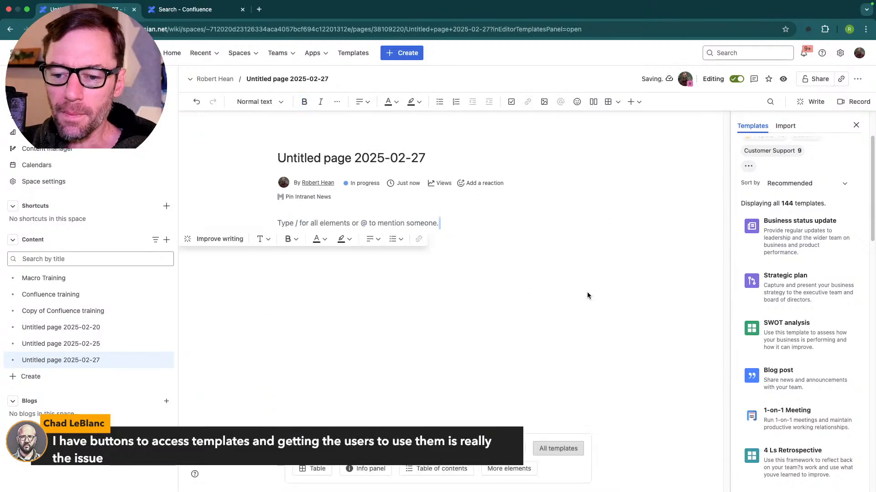
Step: Browse the complete template list beside the editor and return to its beginning
scroll(798, 228, "up", 3)
left_click(782, 184)
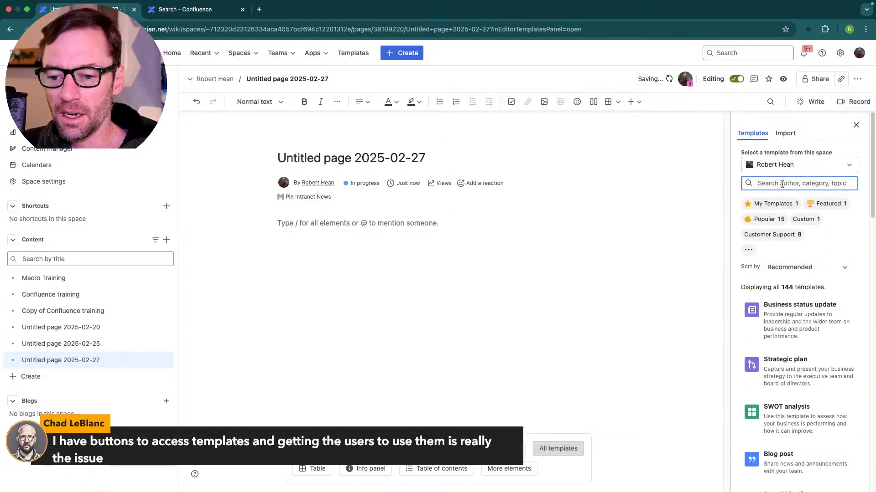
scroll(788, 264, "down", 1)
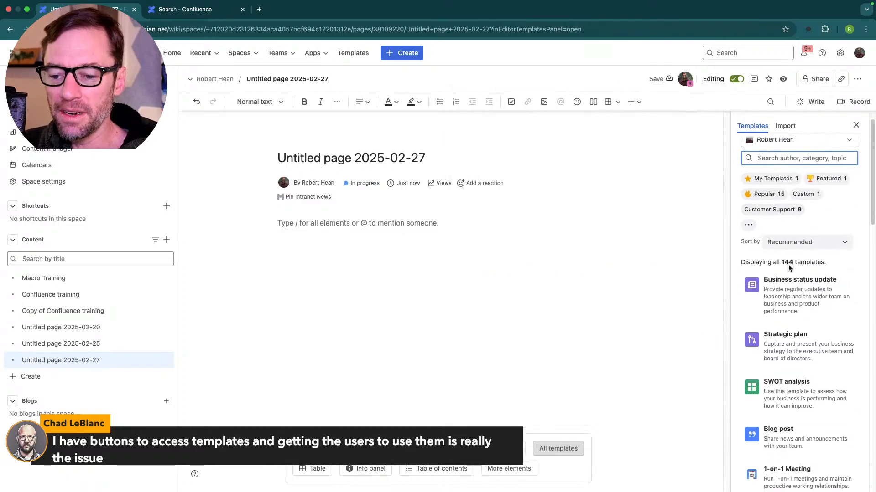
scroll(788, 267, "down", 20)
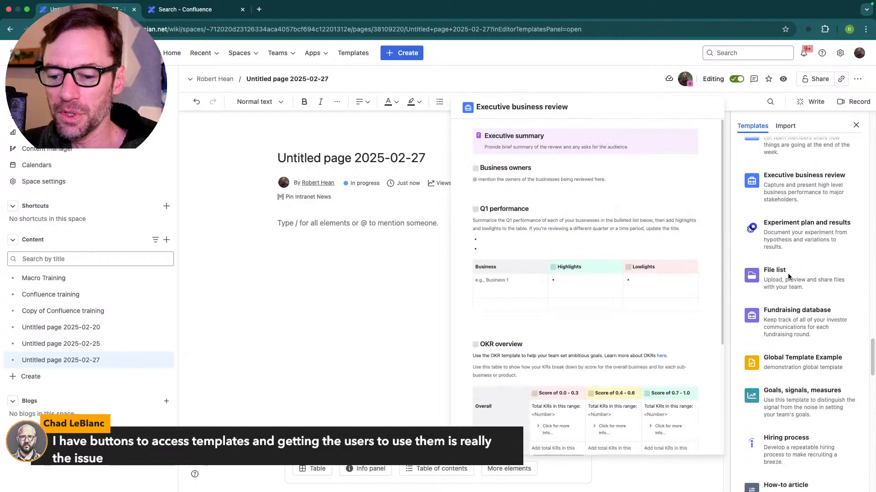
scroll(787, 273, "down", 20)
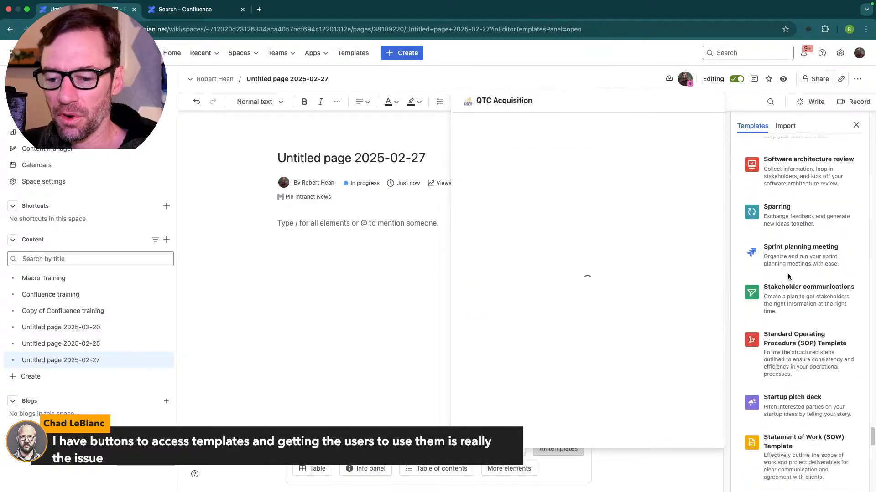
scroll(788, 277, "down", 10)
scroll(788, 276, "up", 20)
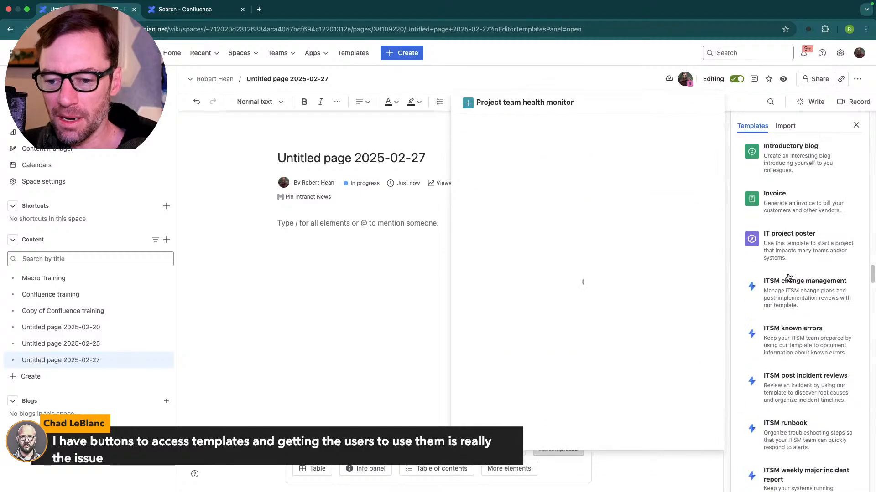
scroll(789, 277, "up", 20)
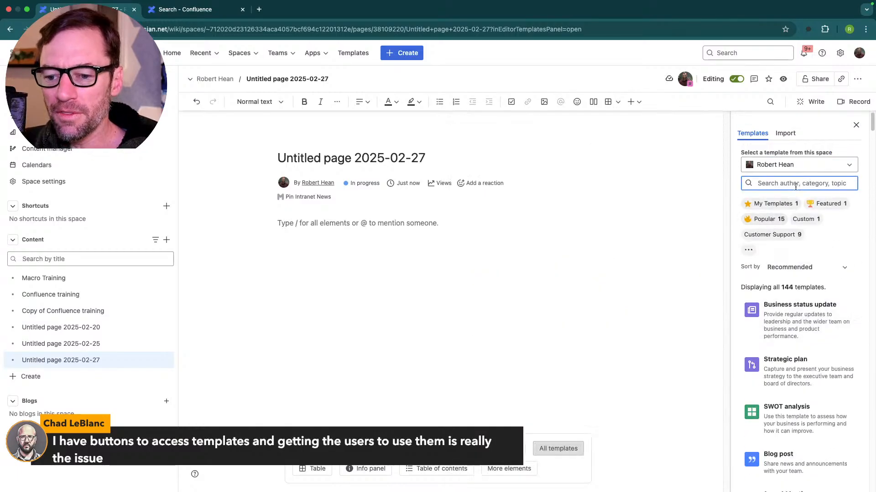
Step: Filter the template list to Custom and apply the Global Template Example template to the page
left_click(811, 220)
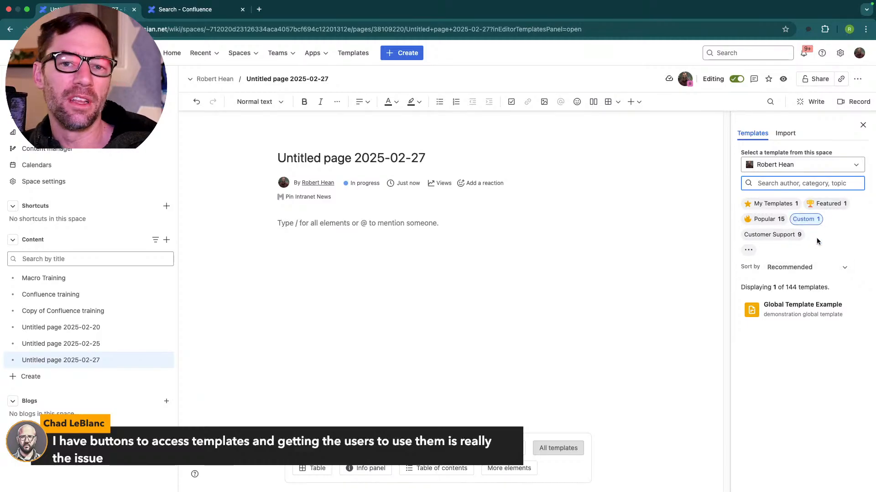
left_click(817, 314)
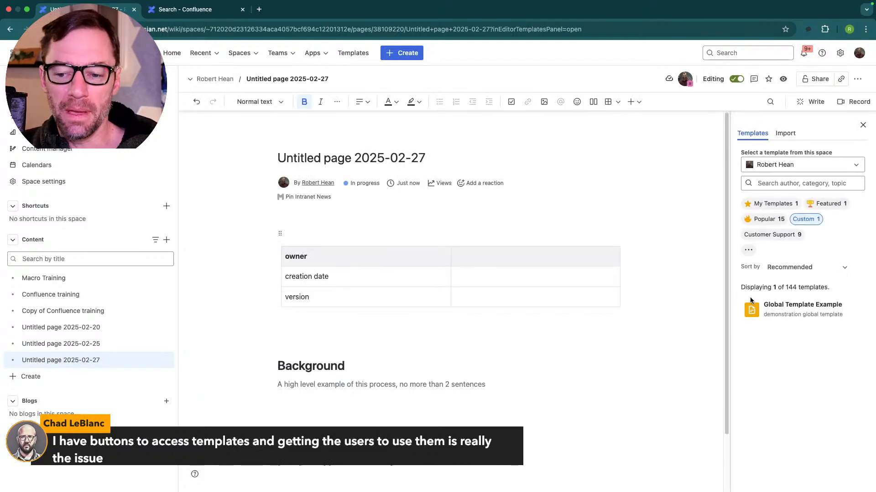
mouse_move(793, 320)
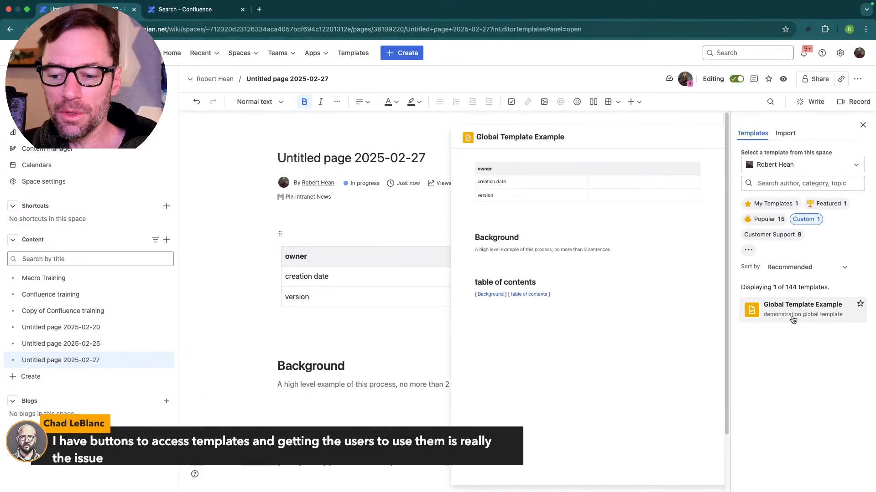
Step: Star the Global Template Example template and filter the template list to Starred
left_click(860, 305)
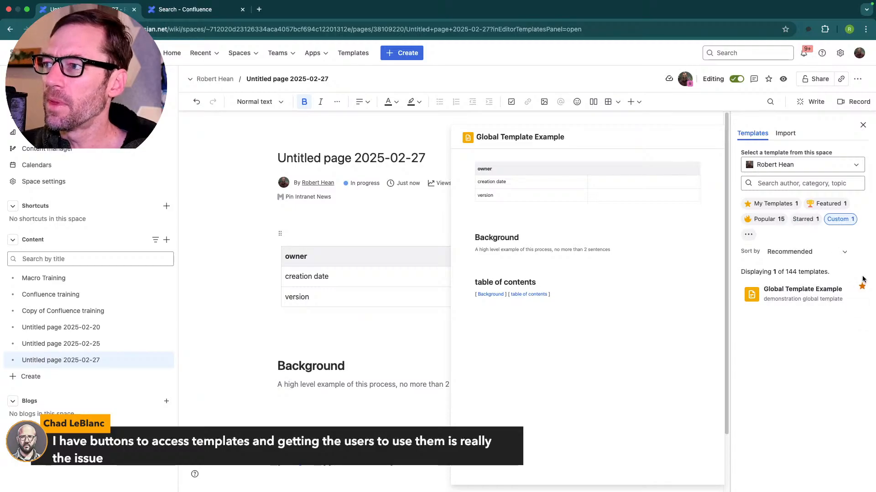
mouse_move(843, 298)
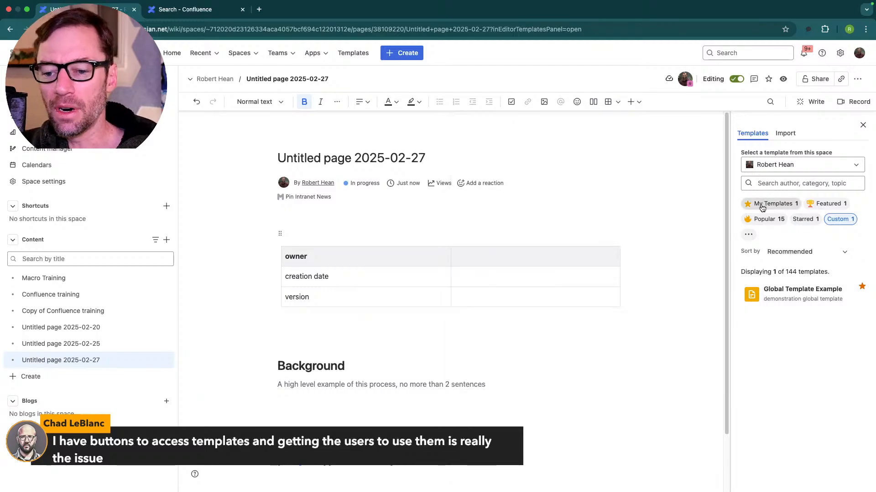
left_click(814, 225)
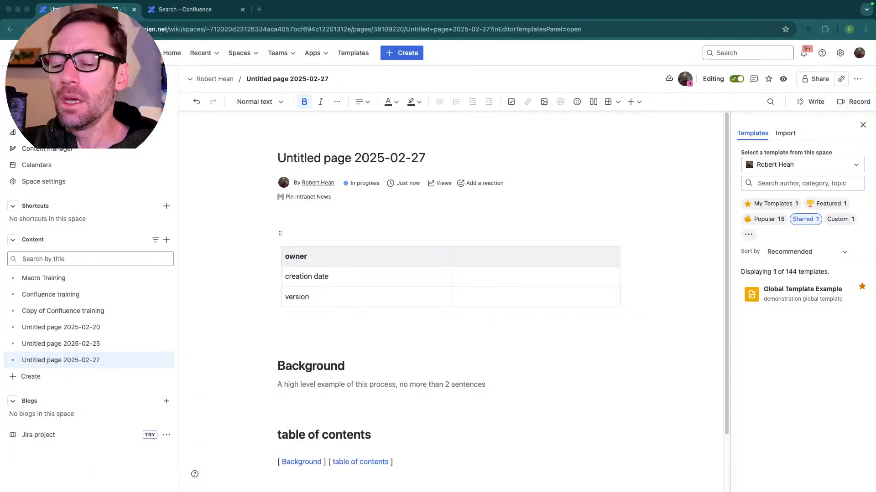
Step: Insert a Create from Template macro between the properties table and the Background heading
left_click(368, 332)
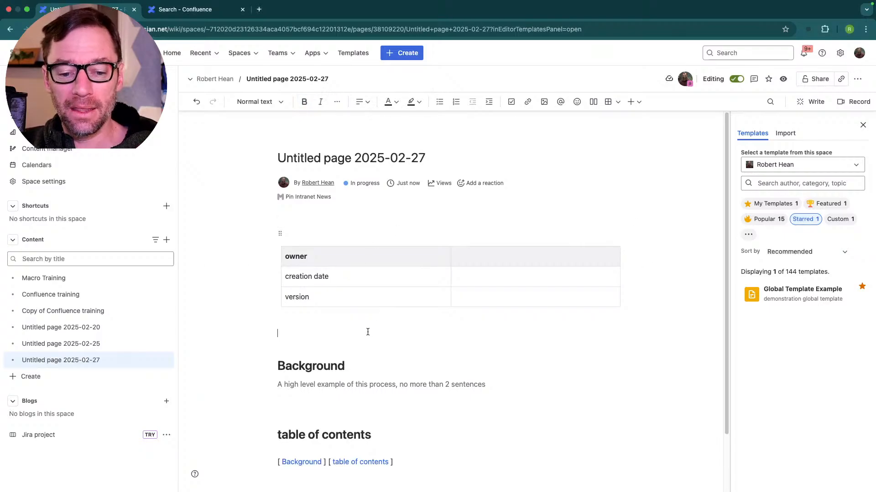
type("/")
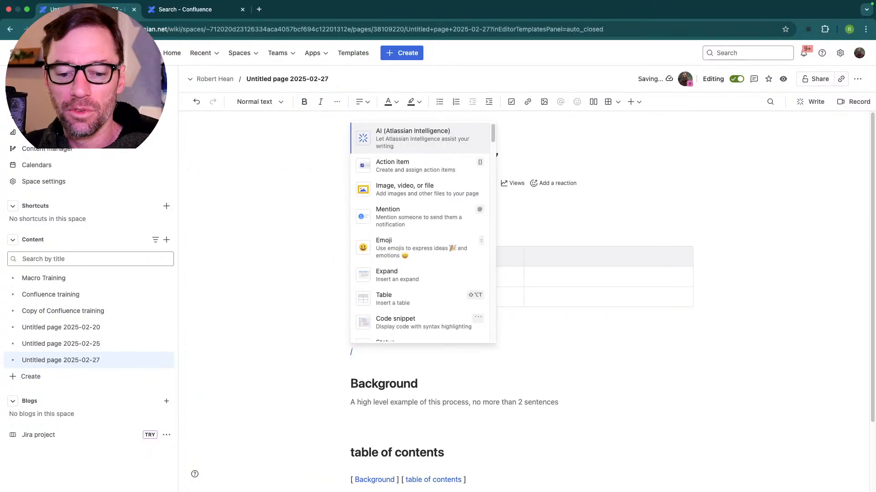
type("tem")
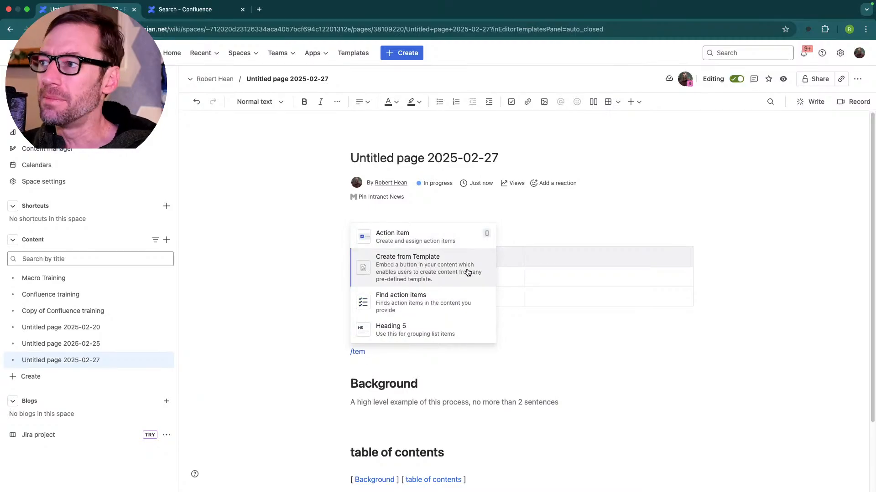
left_click(406, 274)
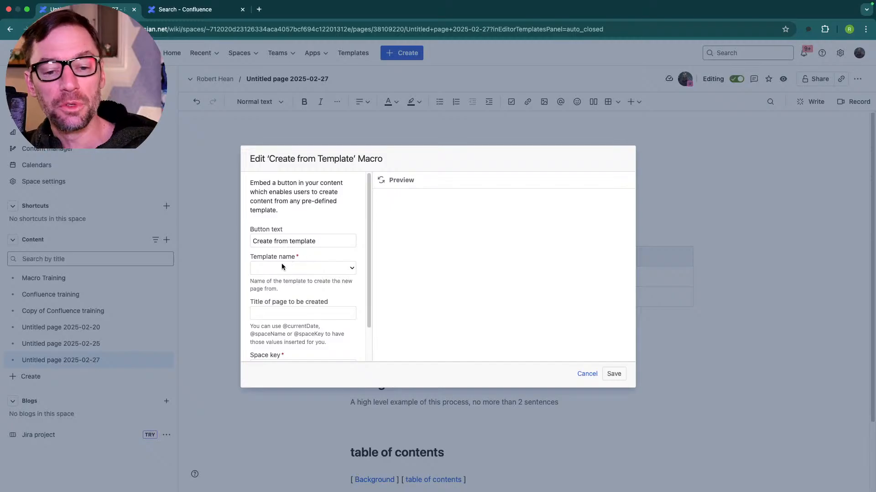
Step: Set the macro's button text to "Create new meeting note" and its template to Meeting notes
triple_click(289, 237)
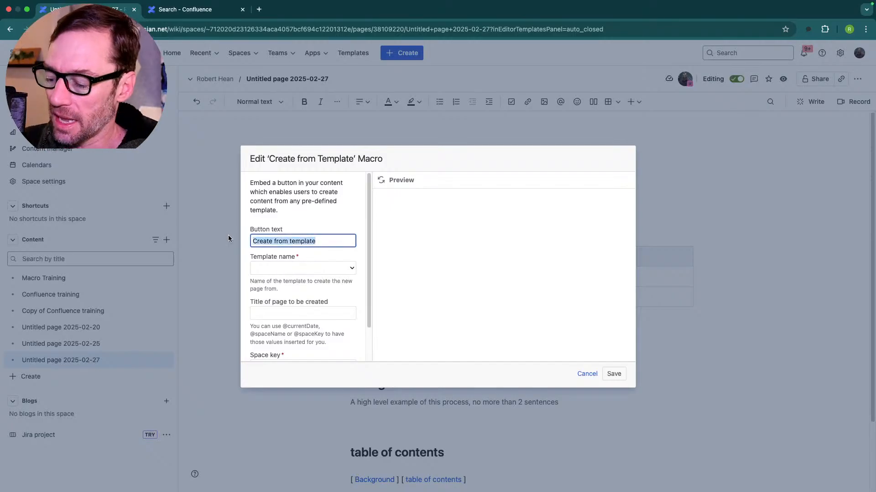
type("Create new meeting n")
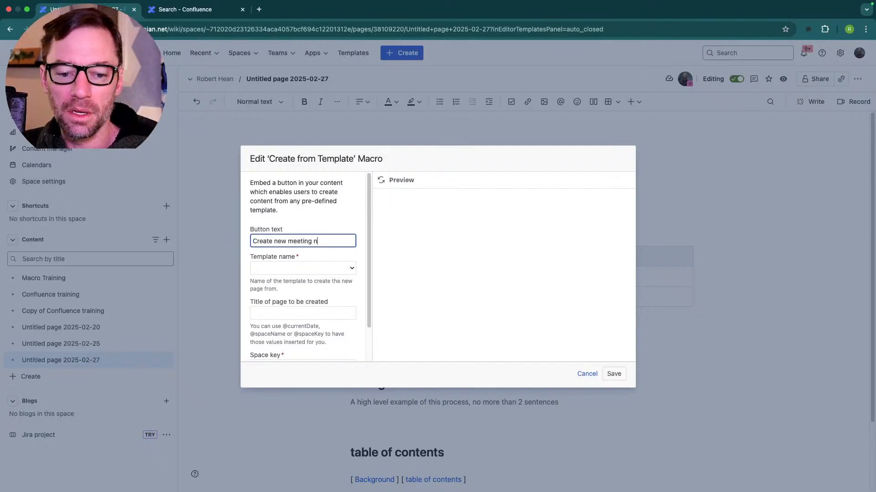
type("ote")
left_click(275, 271)
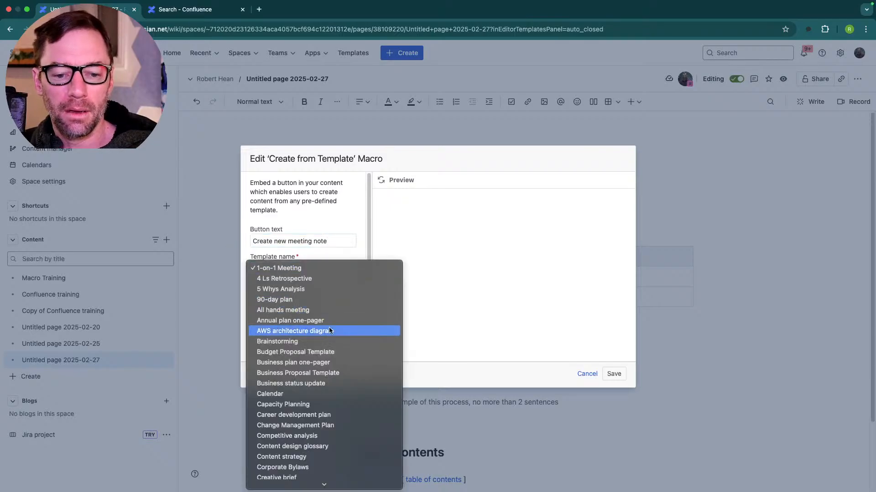
scroll(354, 358, "down", 10)
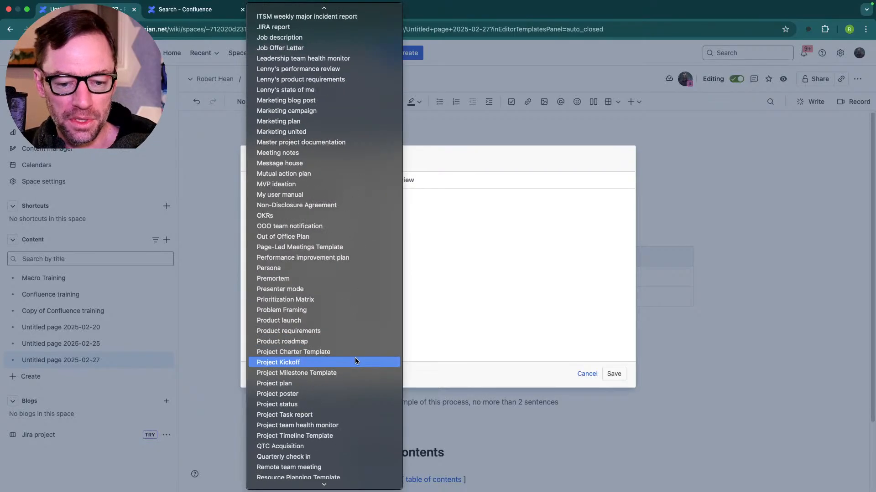
scroll(324, 212, "up", 1)
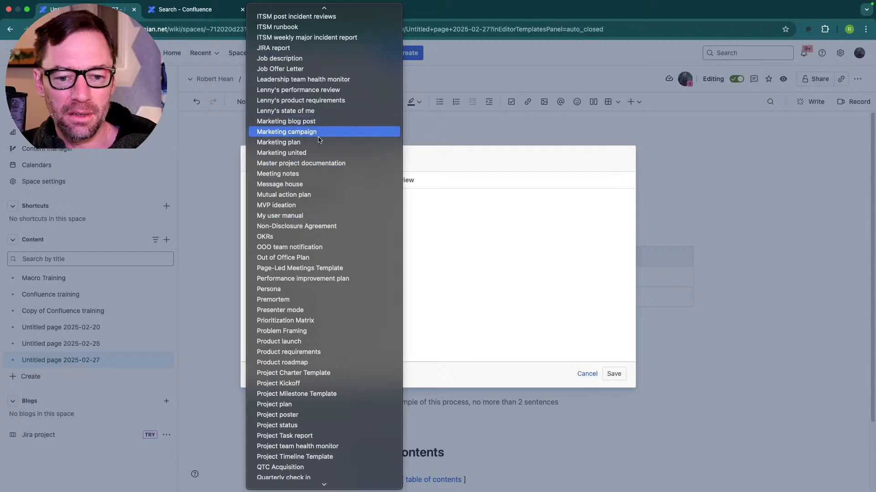
left_click(319, 174)
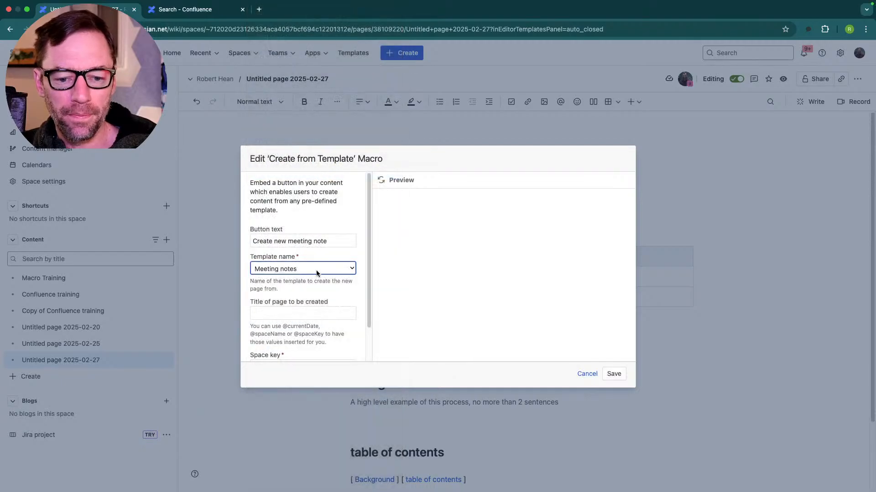
scroll(319, 272, "down", 2)
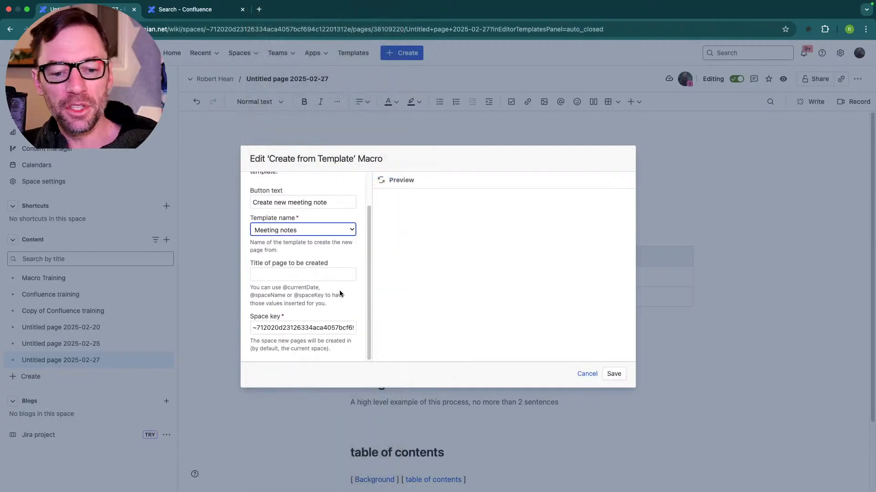
mouse_move(336, 295)
left_mouse_down()
mouse_move(280, 284)
mouse_move(331, 305)
left_mouse_up()
left_click(306, 301)
left_click(287, 274)
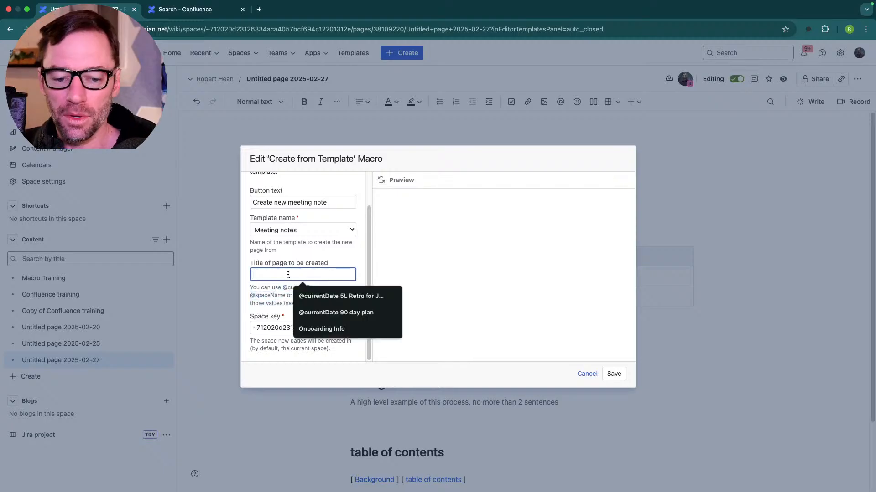
type("@curentDate Meeting notes ")
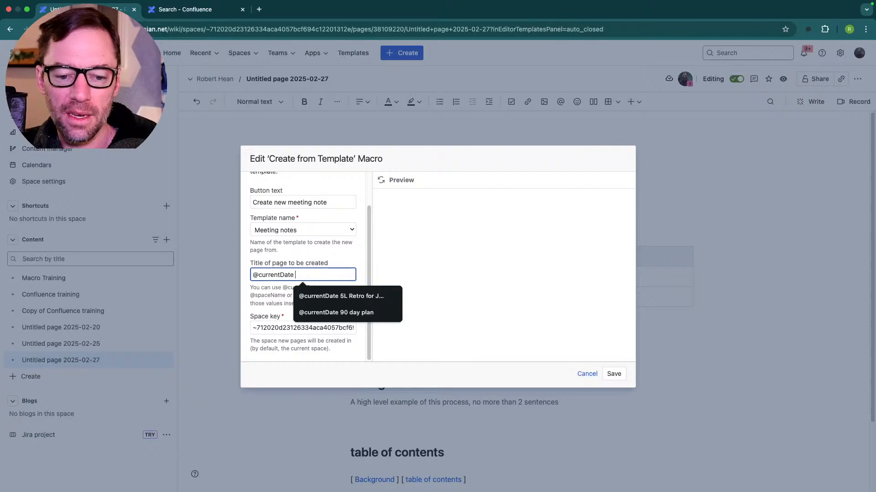
type("for Rob")
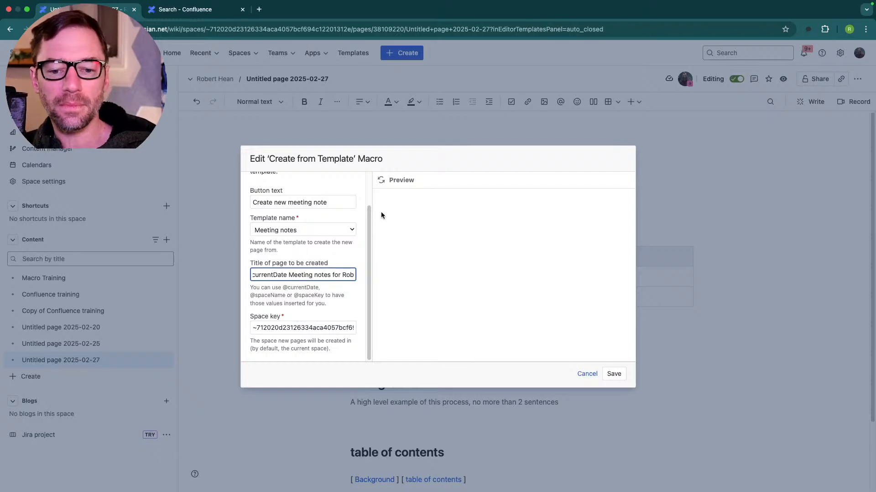
left_click(382, 180)
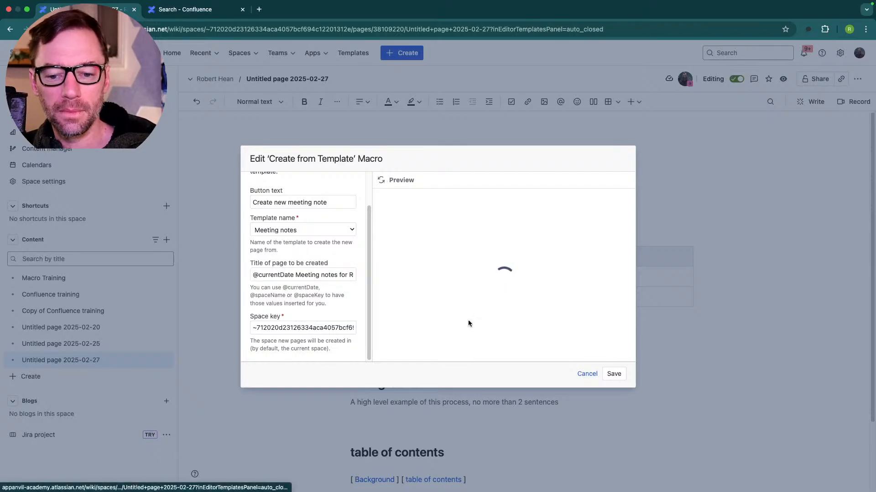
left_click(614, 375)
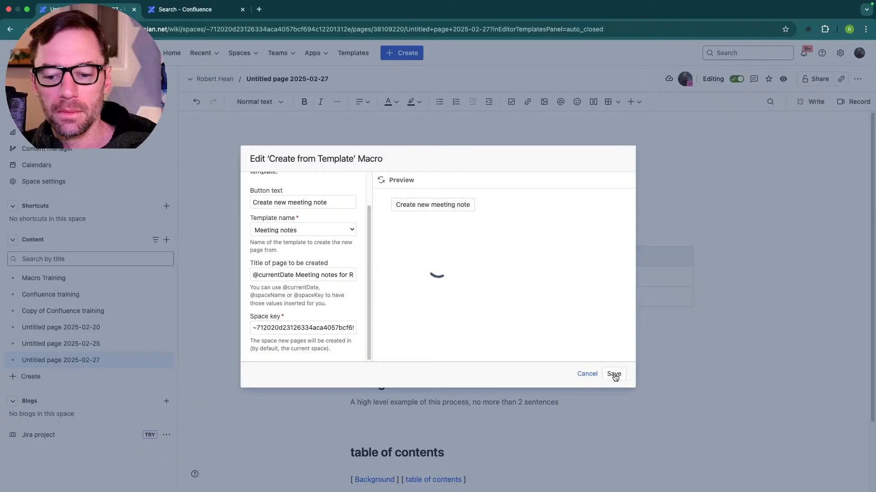
Step: Test the Create new meeting note button, check the date in the generated page's title, and close that page's tab
left_click(434, 354)
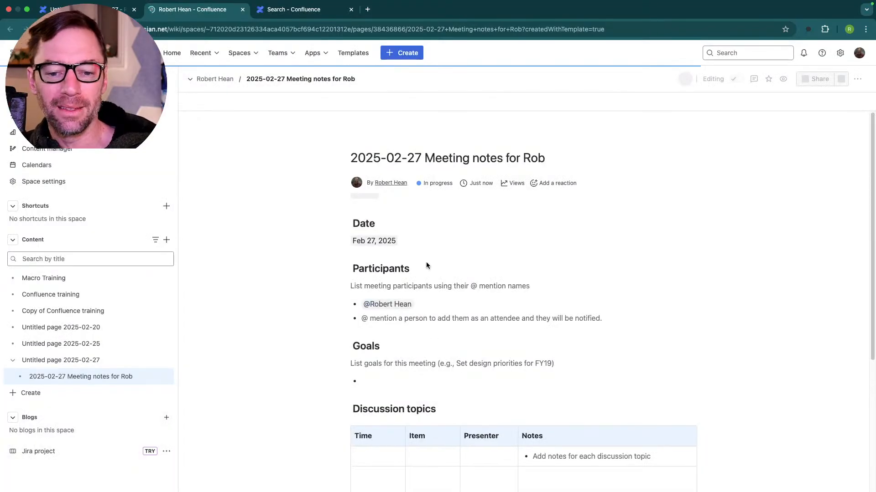
left_click_drag(425, 155, 350, 158)
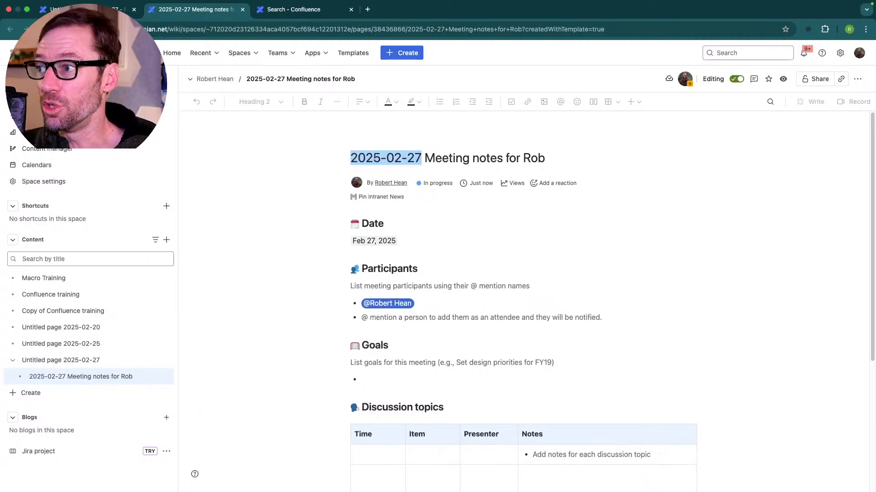
key("super+Tab")
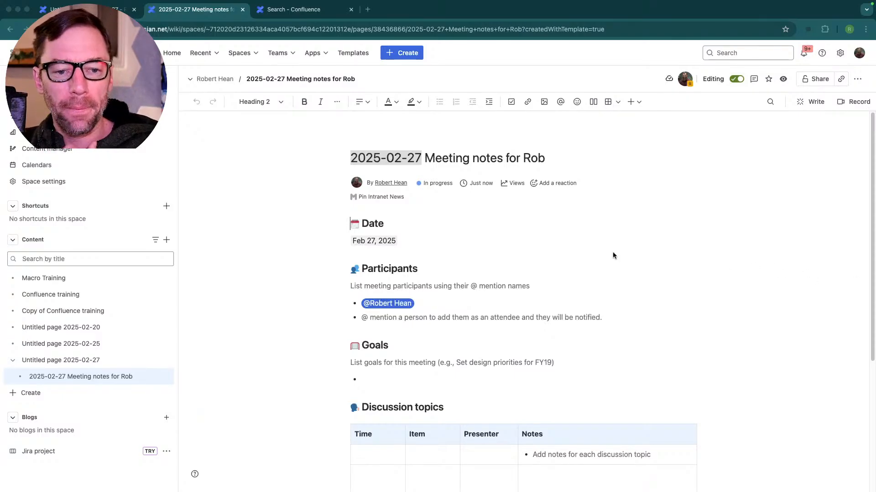
left_click(242, 10)
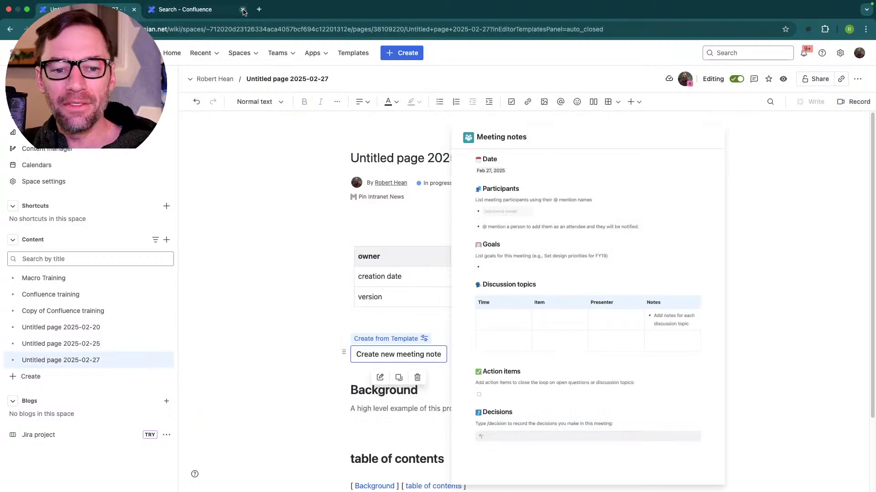
Step: Review the button's Meeting notes preview, open another page from the button, and close its tab
scroll(377, 293, "down", 3)
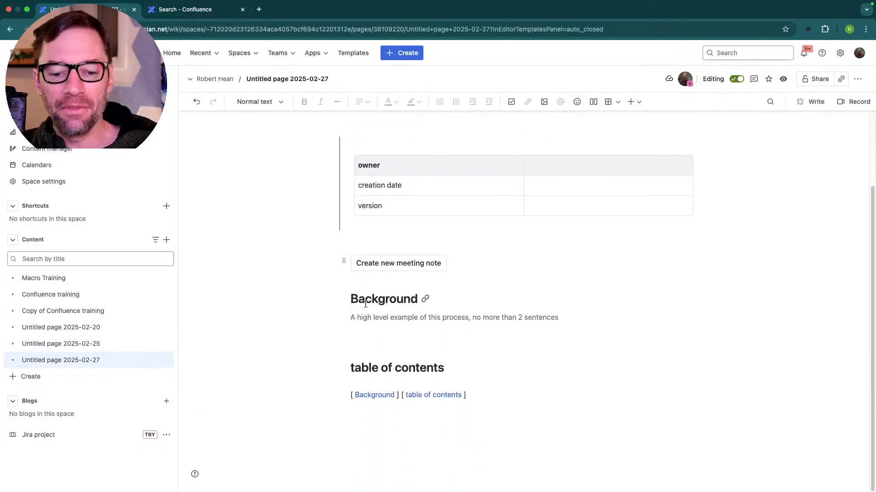
mouse_move(355, 275)
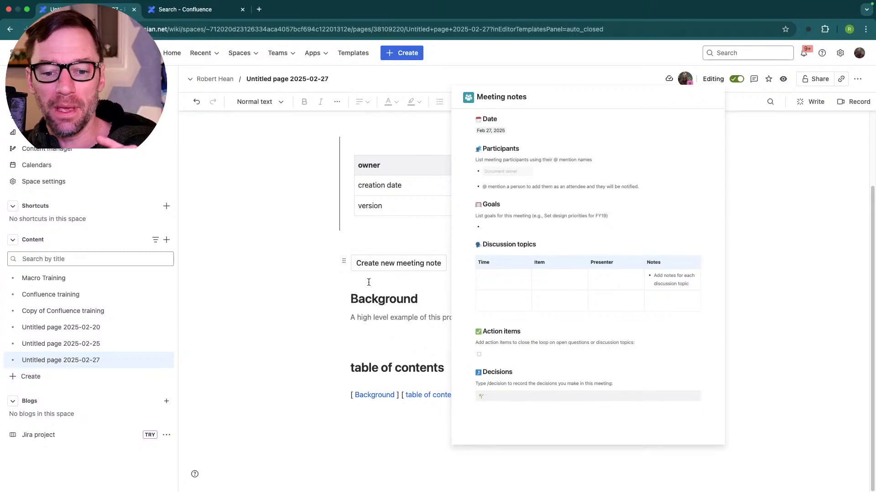
left_click(401, 277)
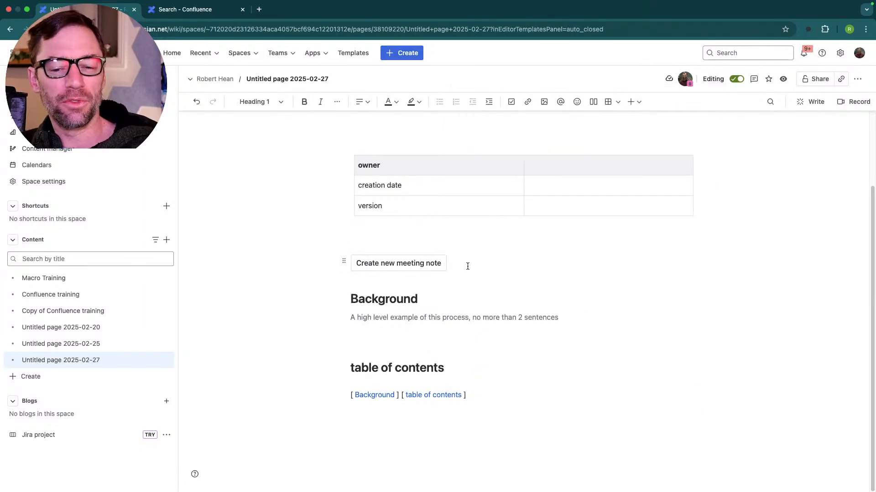
left_click(427, 264)
left_click(426, 264)
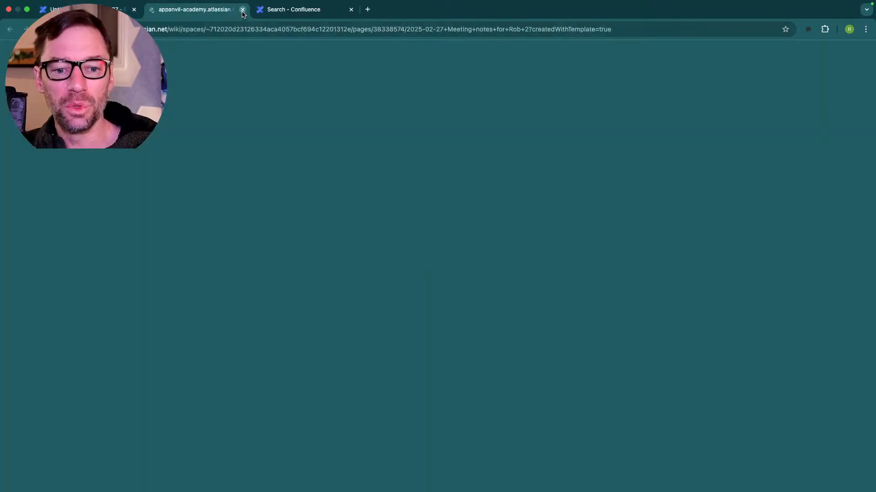
left_click(242, 9)
Step: Delete the Create new meeting note button and stray characters from above the Background heading
key("BackSpace")
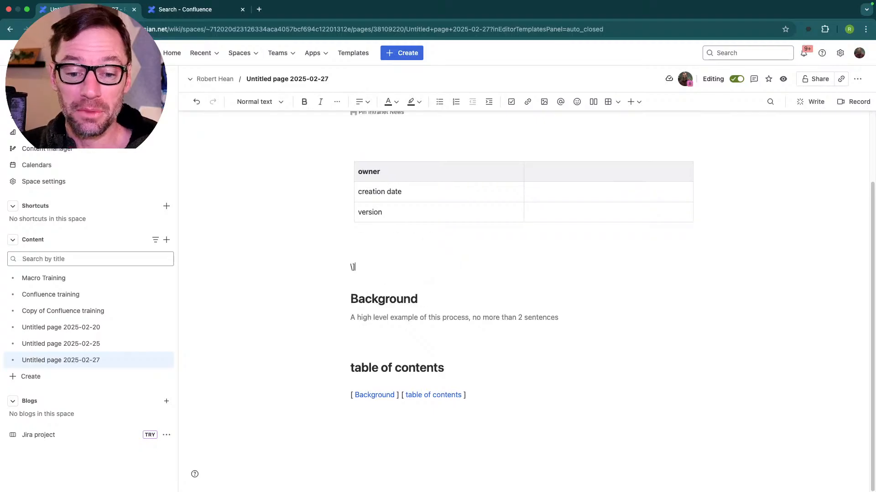
key("BackSpace")
scroll(417, 252, "up", 2)
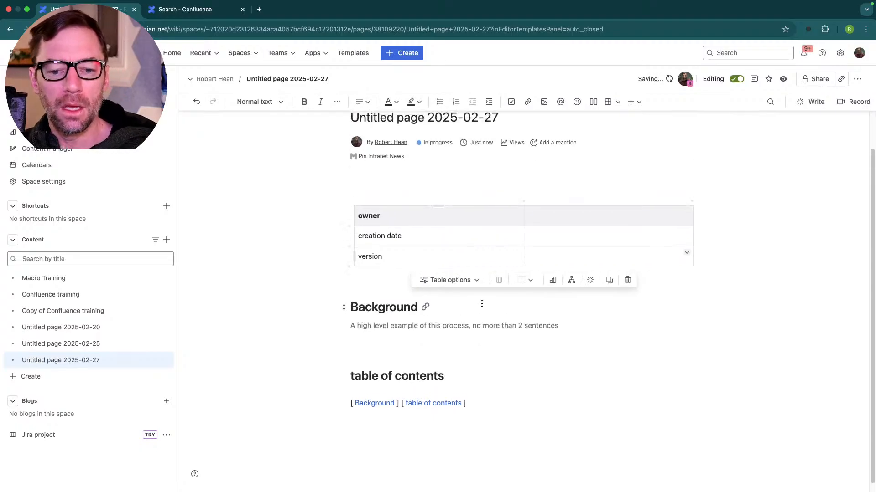
scroll(476, 322, "down", 2)
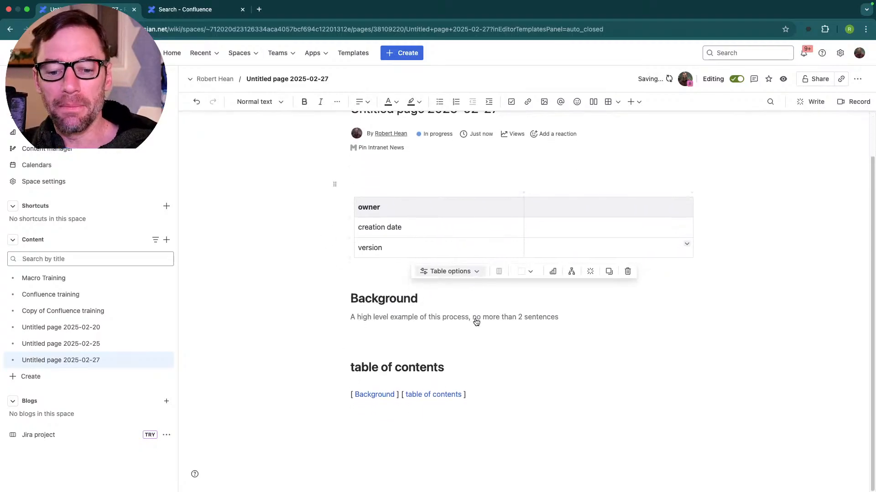
Step: Fill in the properties table with the person's first name as owner, Feb 27, 2025 as creation date, and 1.0 as version
left_click(405, 205)
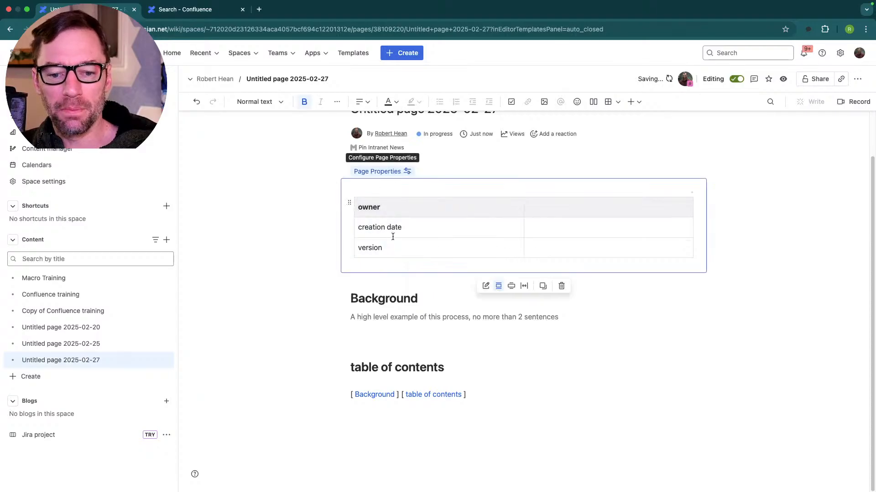
left_click(554, 208)
type("Rob")
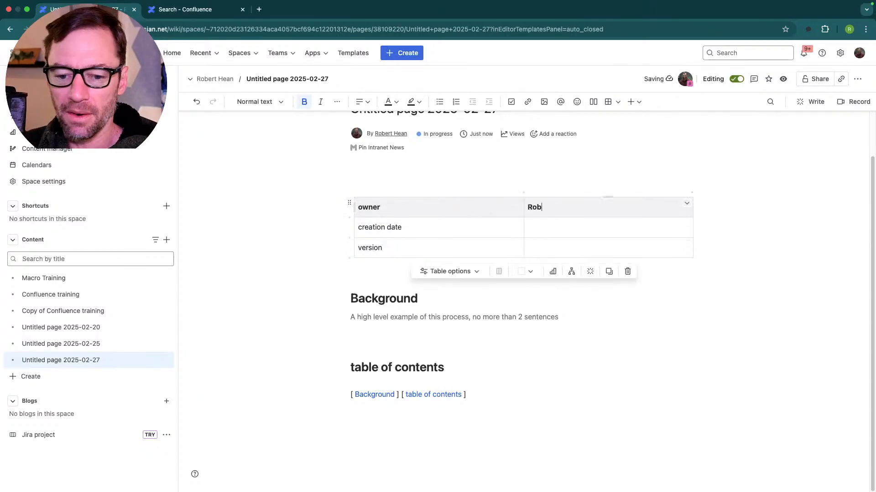
key("Down")
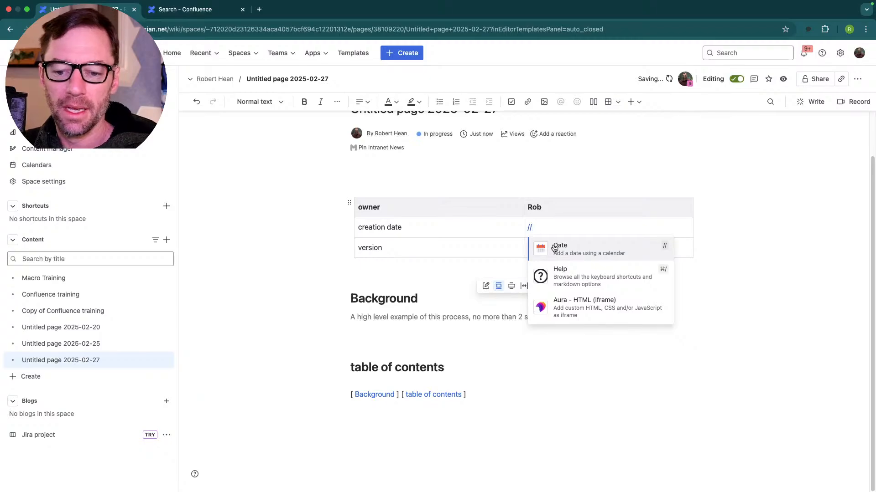
left_click(561, 246)
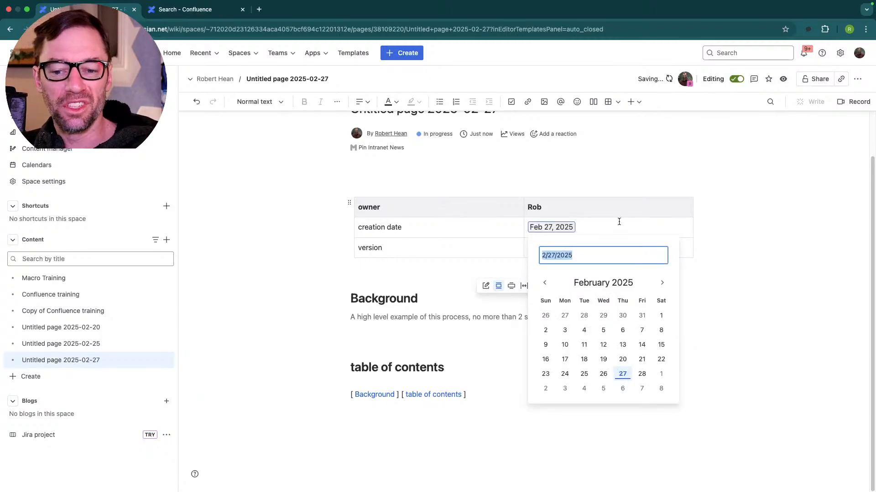
key("Escape")
left_click(567, 246)
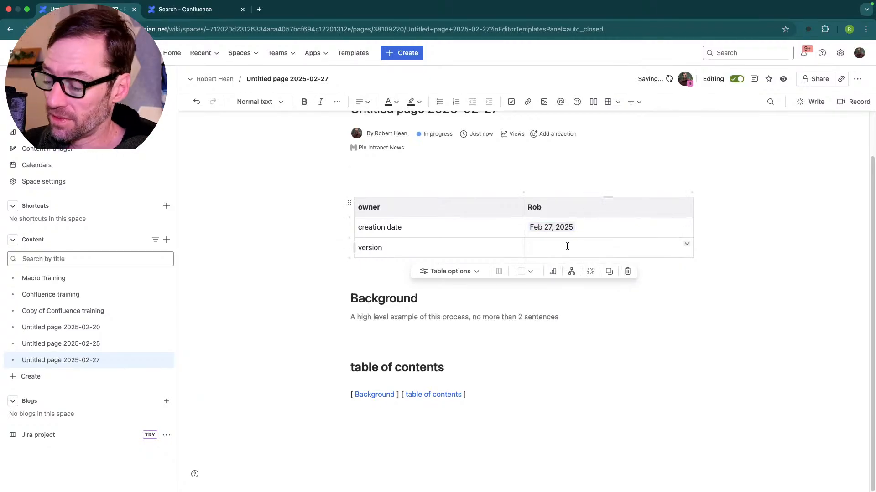
type("1.0")
left_click(523, 360)
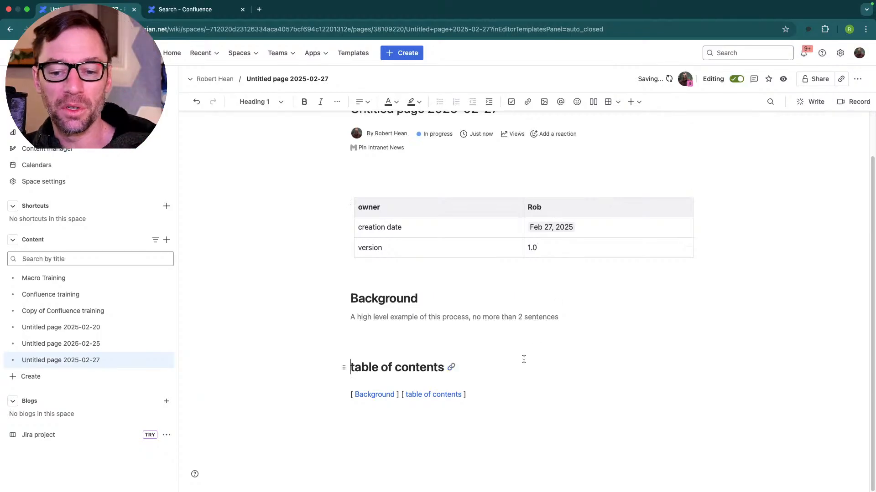
Step: Replace the placeholder under the Background heading with "SEntence one." and "Sentence two." on separate lines
left_click(488, 318)
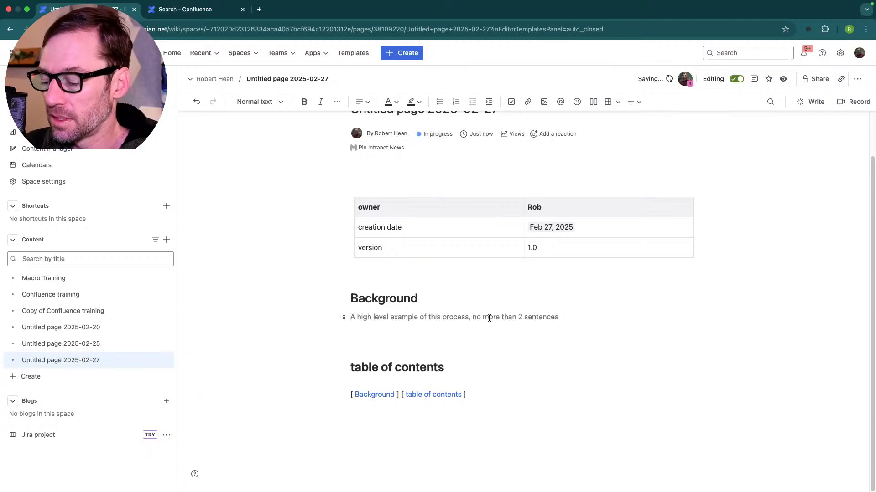
type("SEntence one.")
key("Return")
type("S")
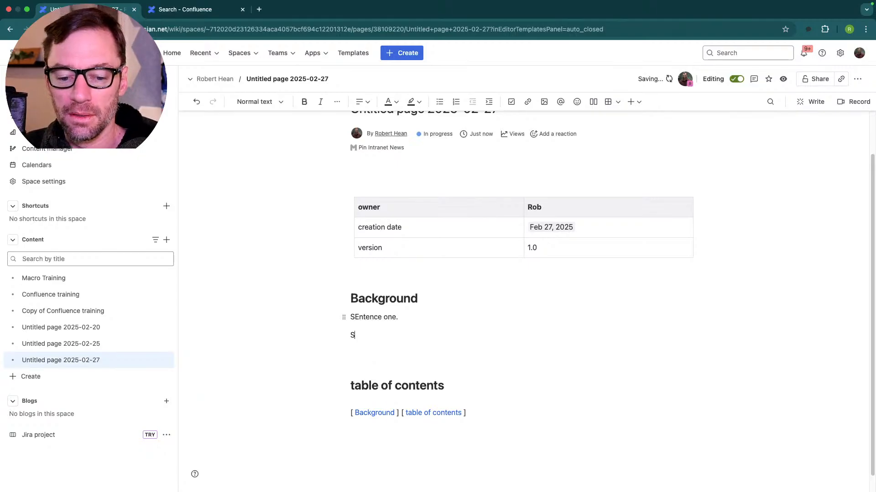
type("entence two.")
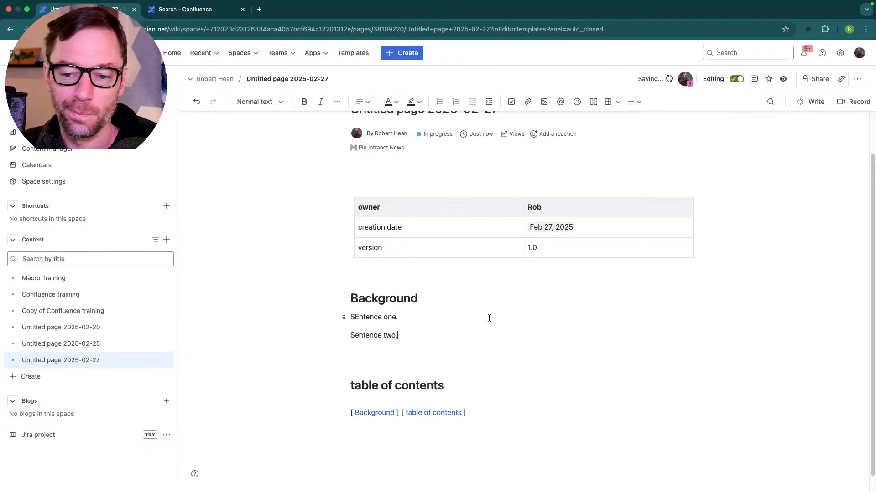
scroll(607, 317, "down", 1)
left_click(418, 438)
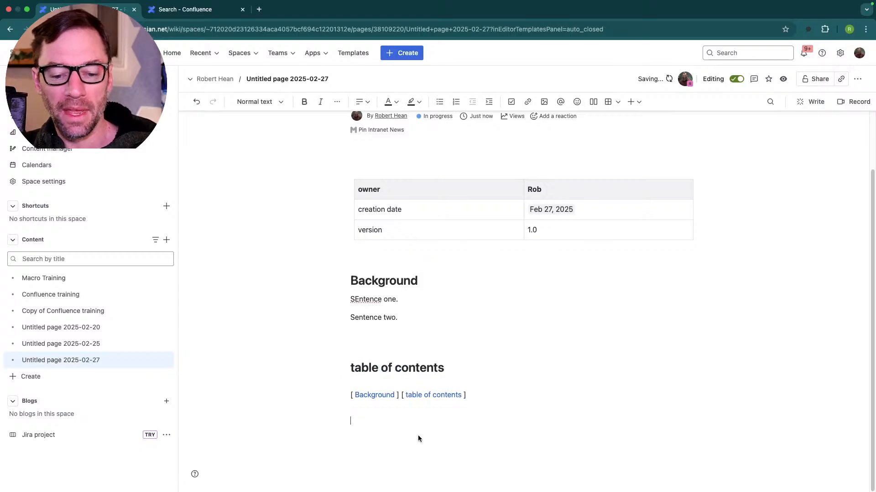
Step: Move the Page Properties macro with its table from the page start to between the Background text and the table of contents heading
scroll(428, 428, "up", 3)
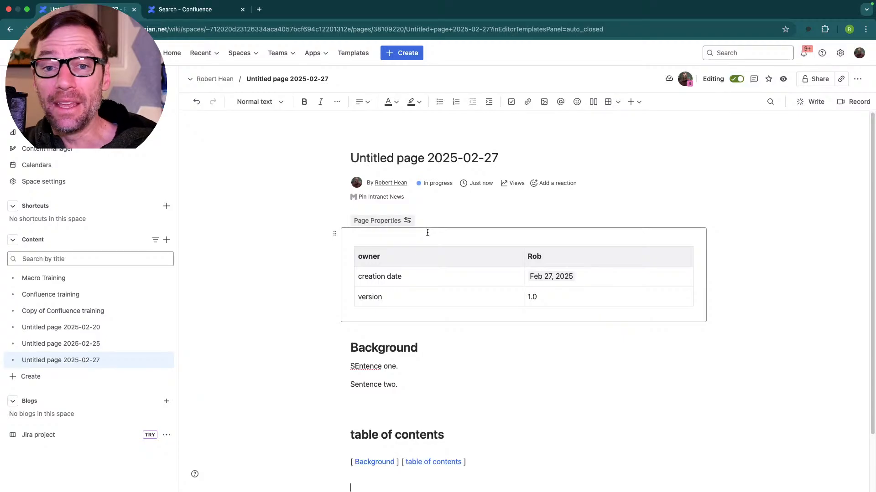
scroll(419, 224, "down", 2)
scroll(431, 228, "up", 2)
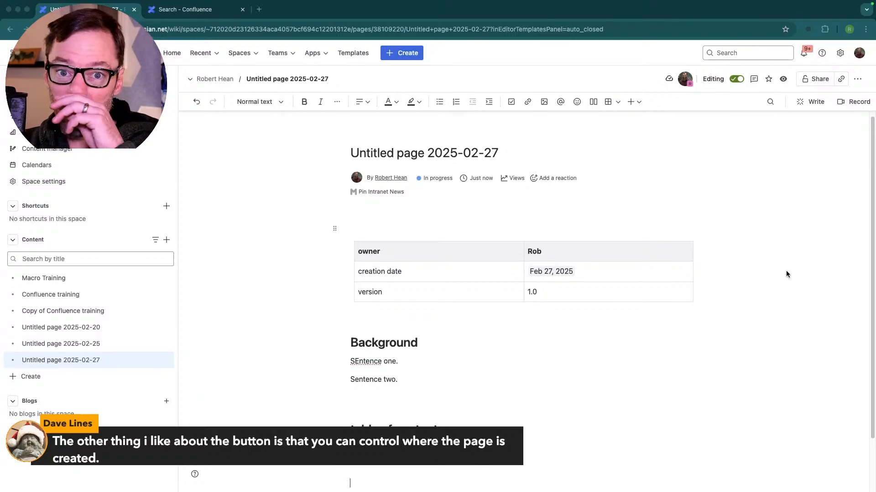
left_click(402, 226)
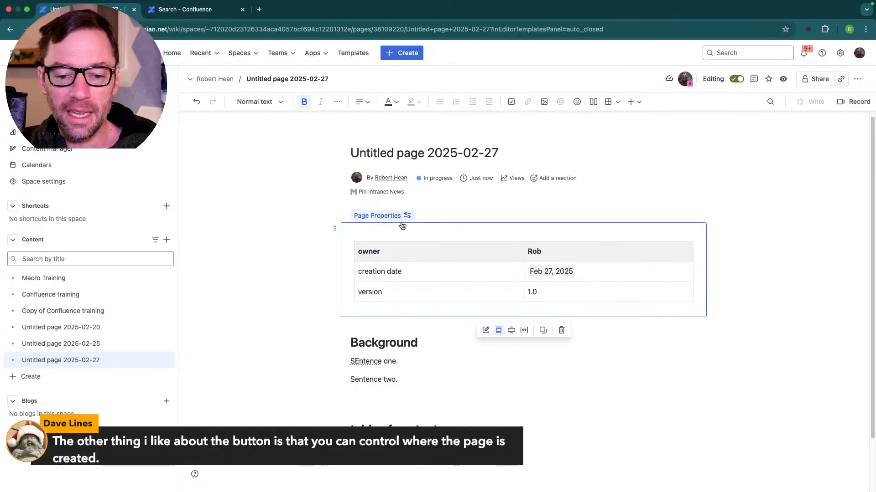
left_click_drag(401, 226, 393, 385)
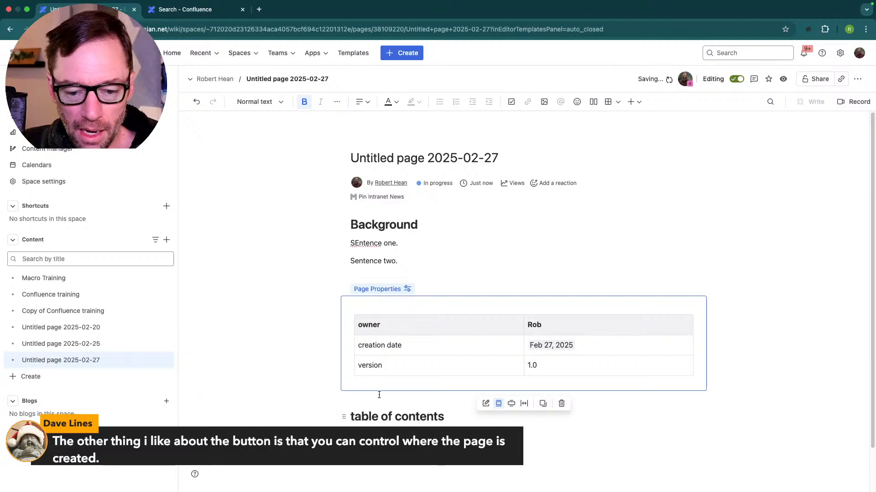
left_click(379, 395)
Step: Open the settings of a new Create from Template macro, examine the space key option, and cancel the macro
scroll(426, 476, "down", 1)
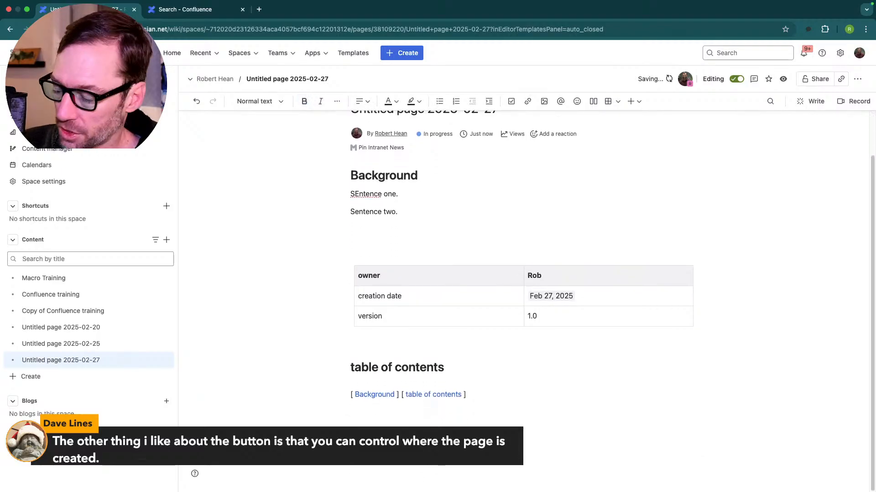
type("/create")
left_click(415, 283)
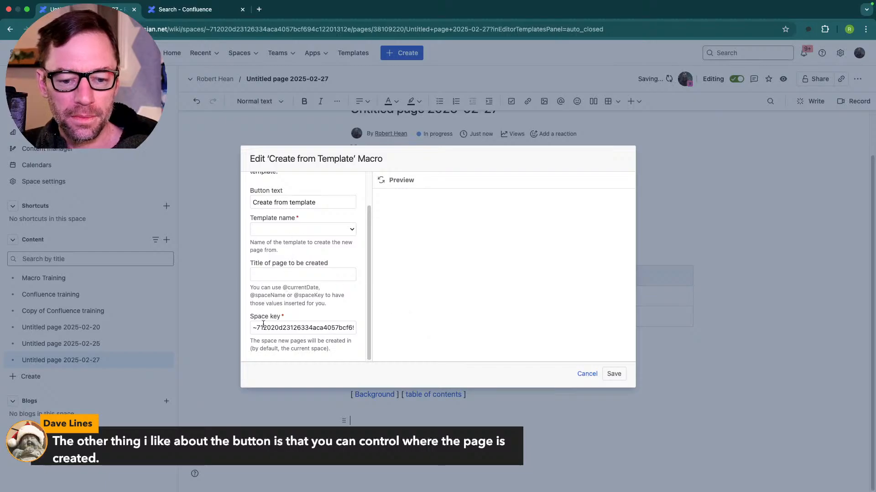
left_click(263, 326)
left_click_drag(256, 328, 307, 328)
scroll(306, 311, "up", 2)
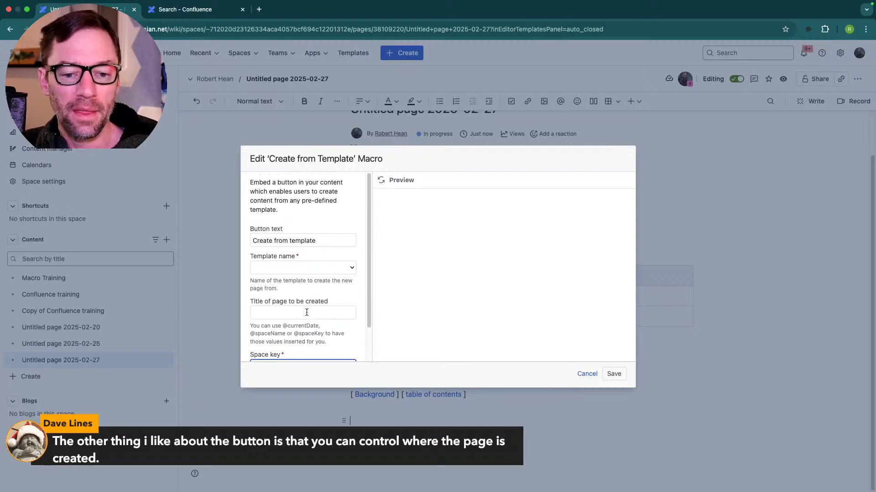
scroll(306, 313, "down", 2)
left_click(584, 373)
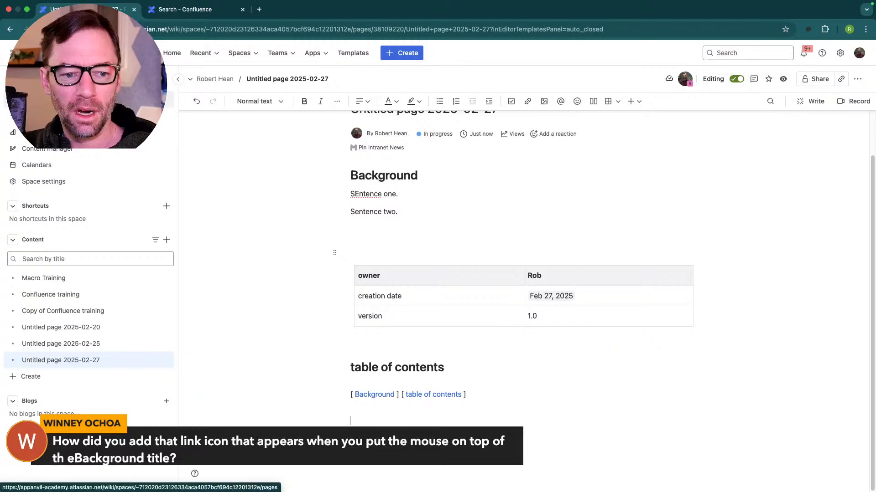
left_click(86, 79)
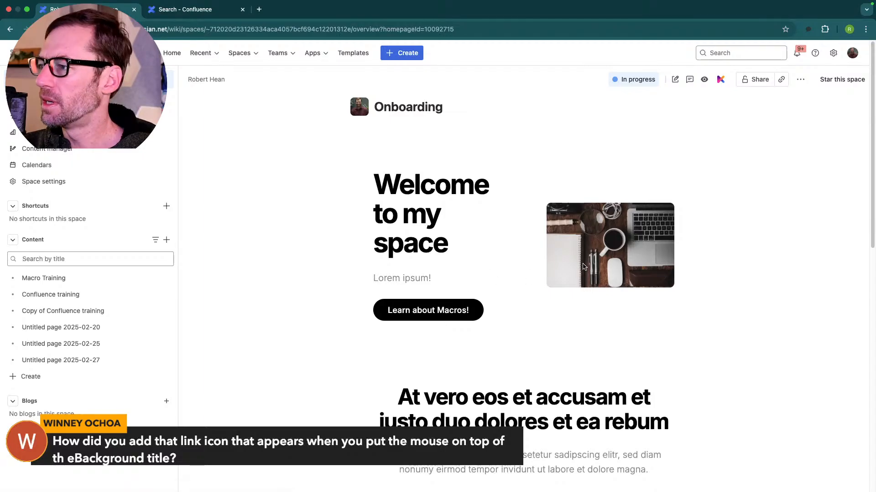
key("super+Left")
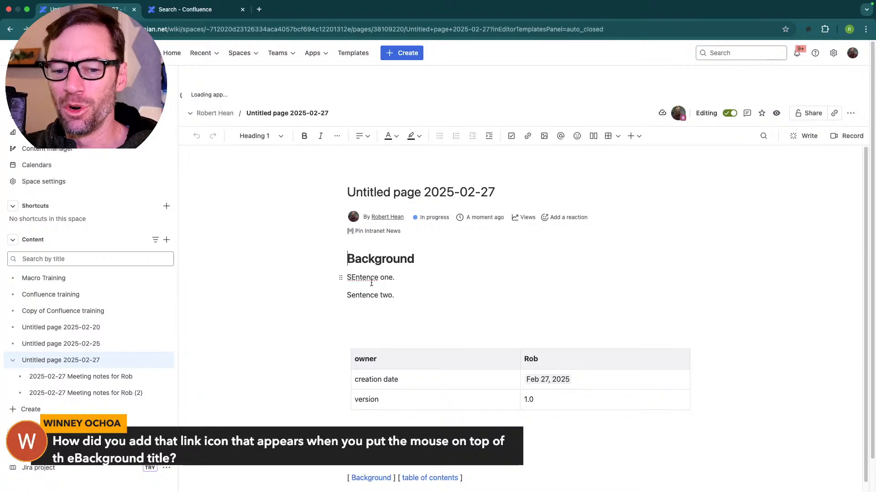
left_click(523, 316)
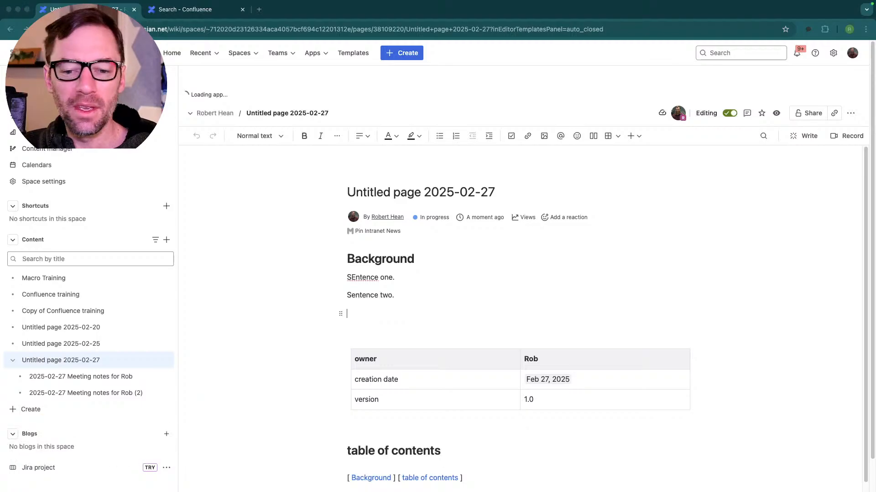
scroll(477, 251, "down", 1)
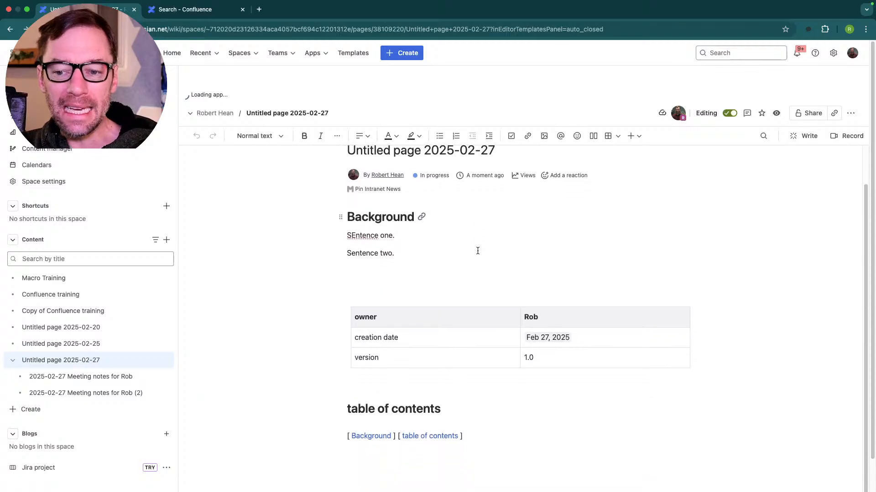
scroll(477, 251, "up", 1)
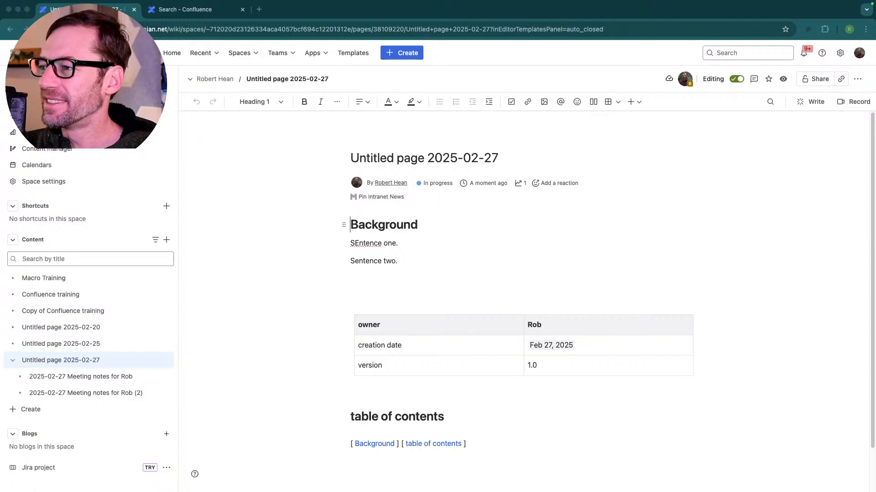
Step: Publish the page Untitled page 2025-02-27
left_click(758, 275)
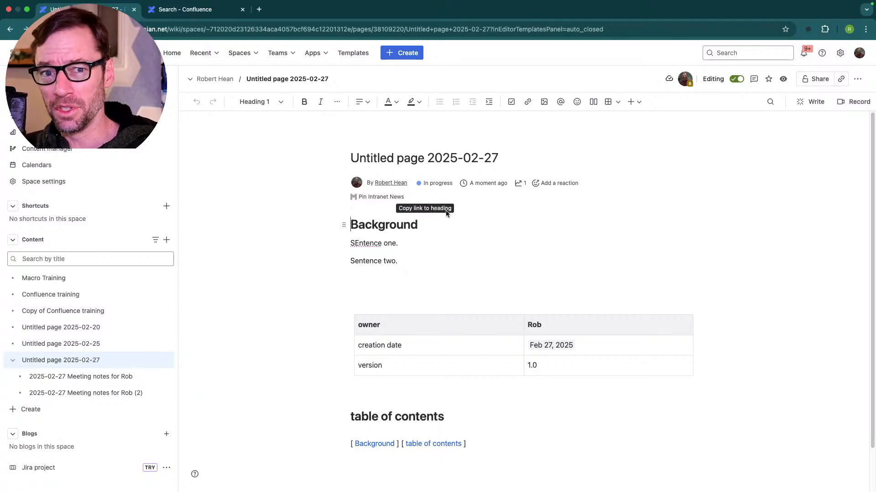
left_click(858, 78)
left_click(803, 100)
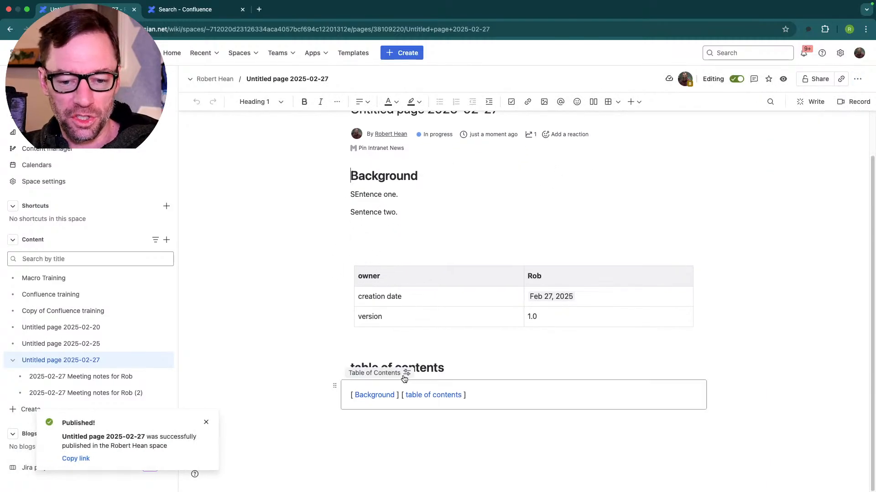
Step: Look over the published page, check the labels assigned to it in the label editor, and close the editor
scroll(409, 307, "up", 2)
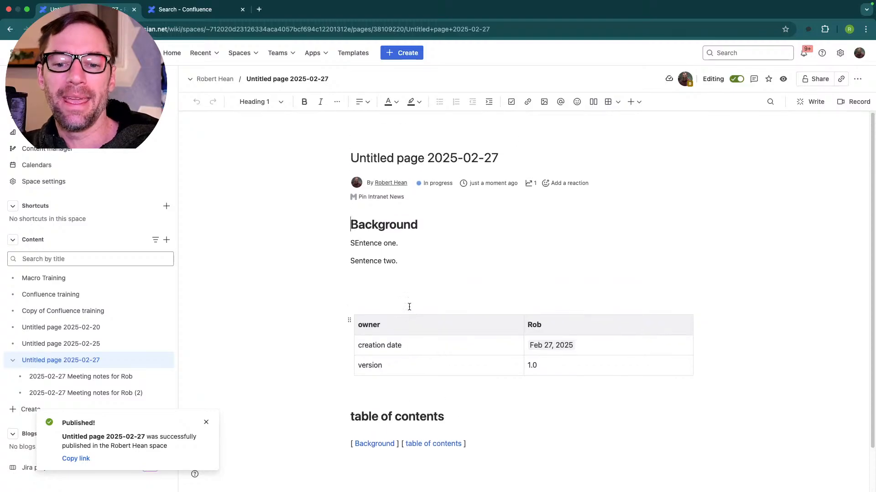
scroll(416, 308, "down", 2)
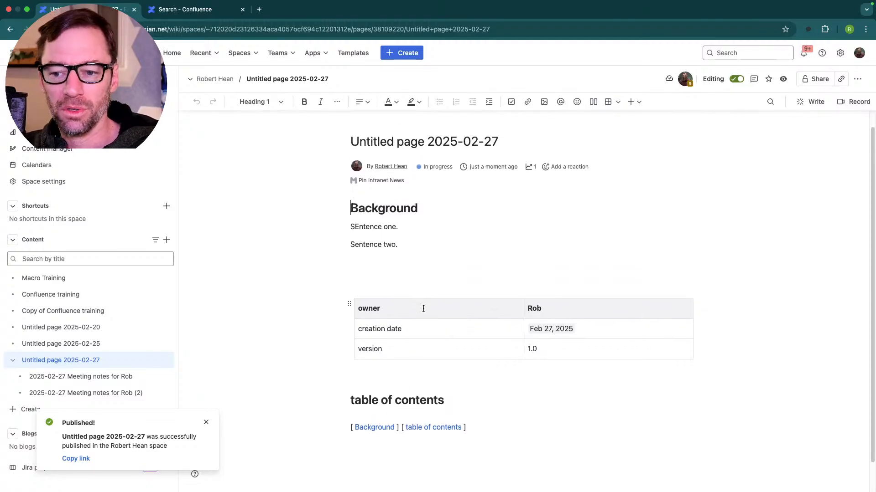
scroll(500, 290, "up", 2)
left_click(857, 80)
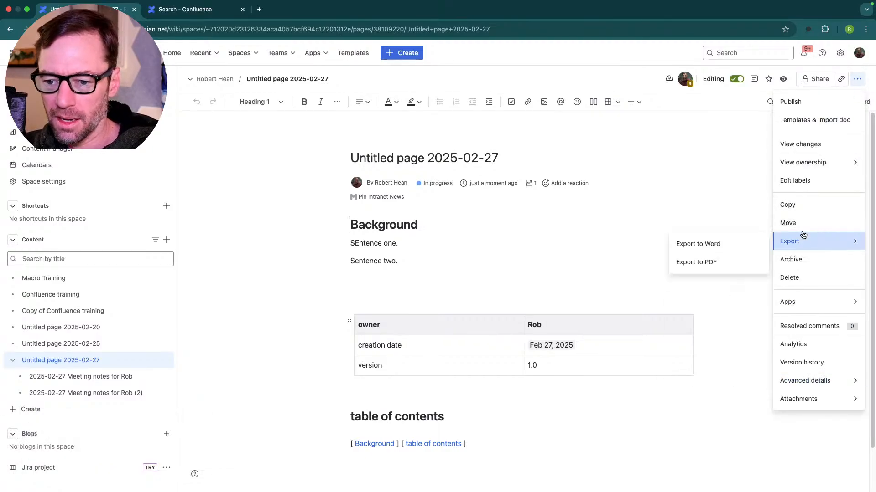
left_click(805, 187)
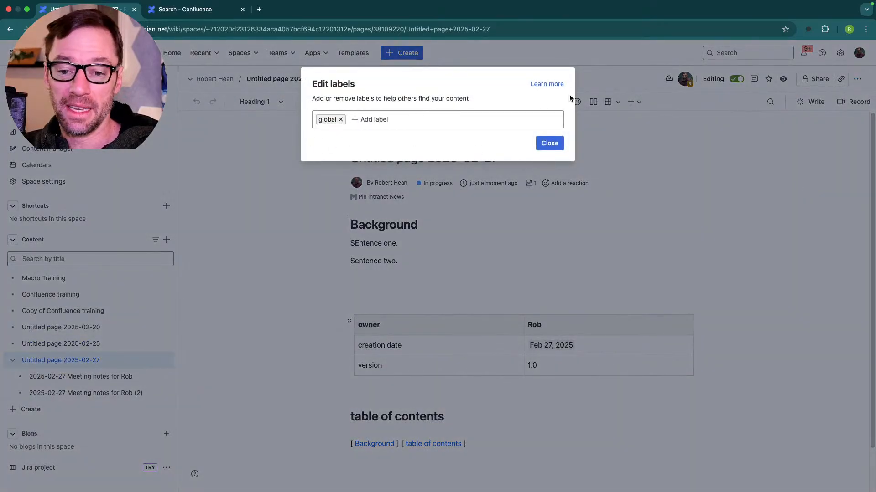
left_click(548, 144)
Step: Switch to the Confluence search tab and filter the search by the label global
left_click(750, 51)
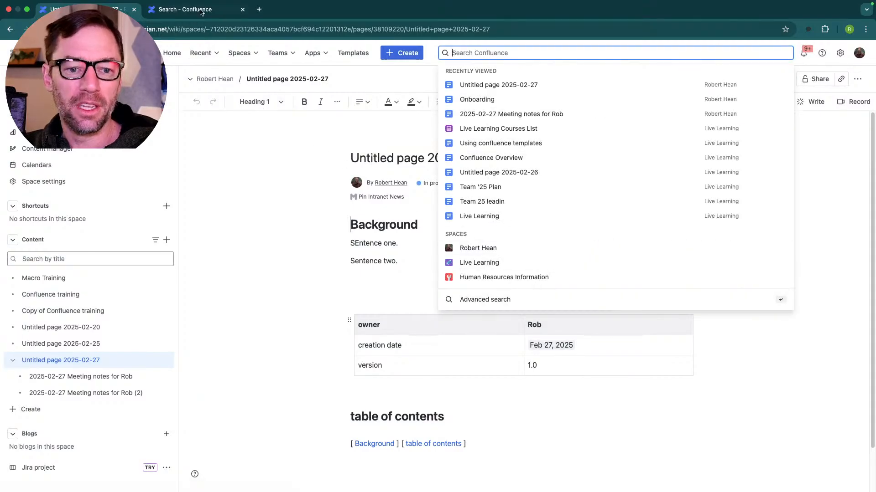
left_click(201, 11)
type("global")
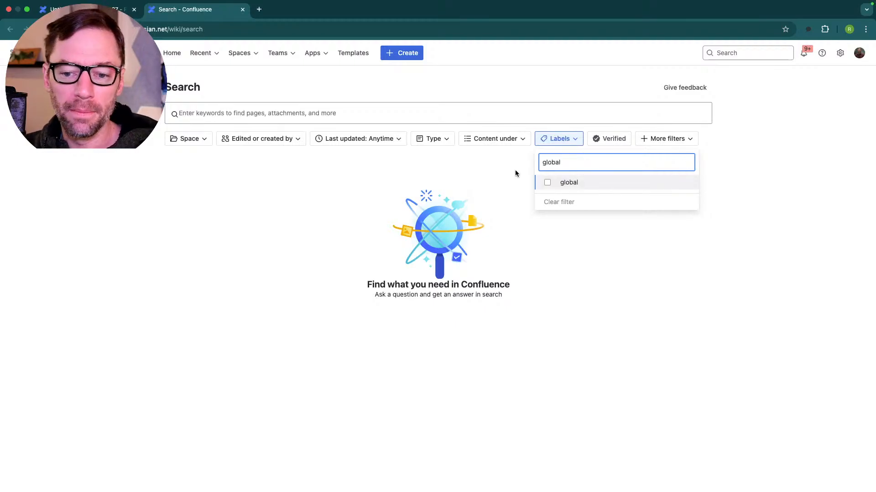
left_click(554, 183)
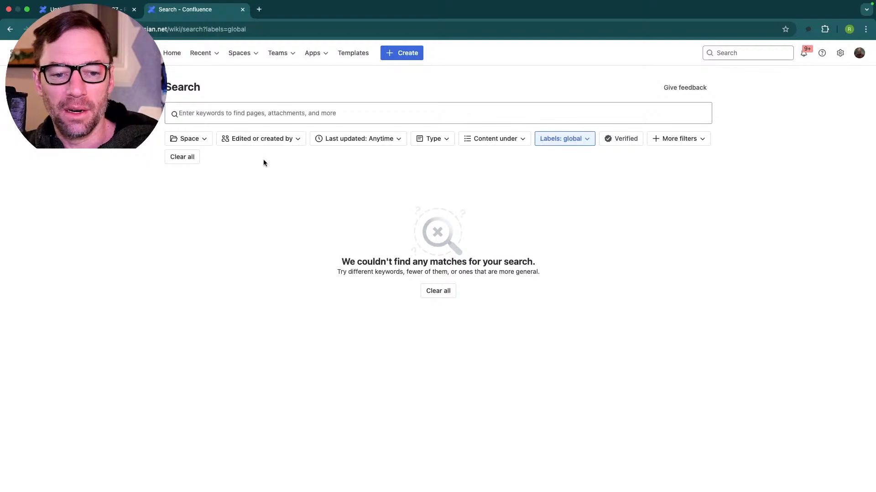
left_click(42, 29)
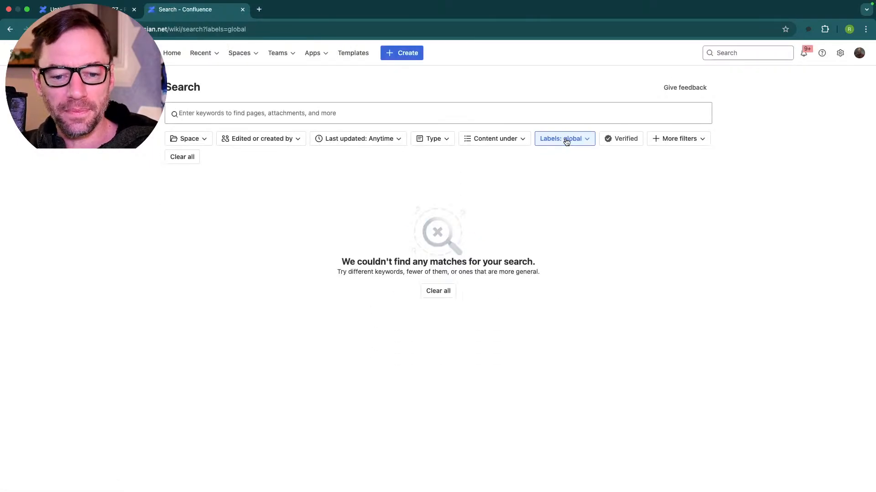
Step: Return to the published page and reopen its label editor to recheck the assigned labels
left_click(116, 10)
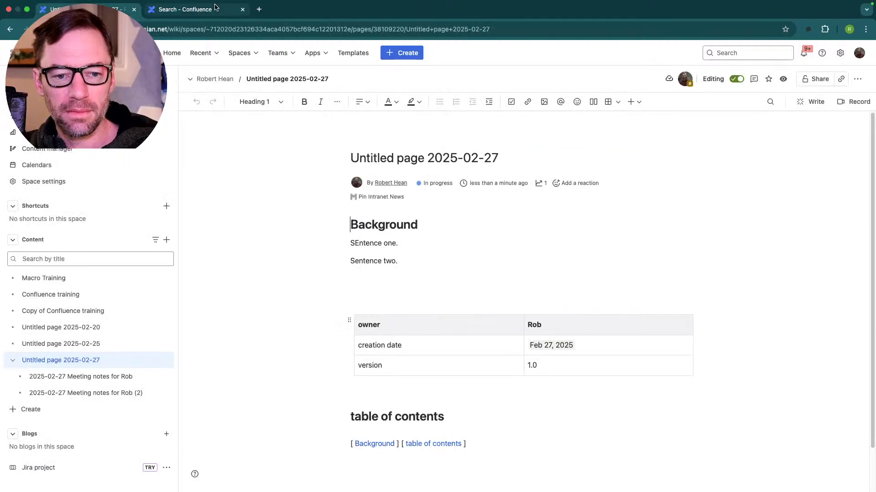
left_click(858, 79)
left_click(790, 181)
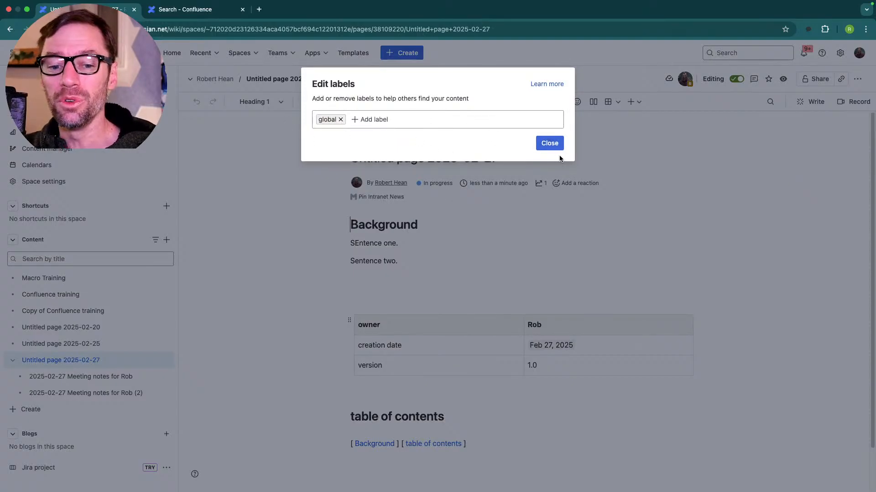
Step: Close the label editor and inspect the link option of the Background heading in the page editor
left_click(549, 144)
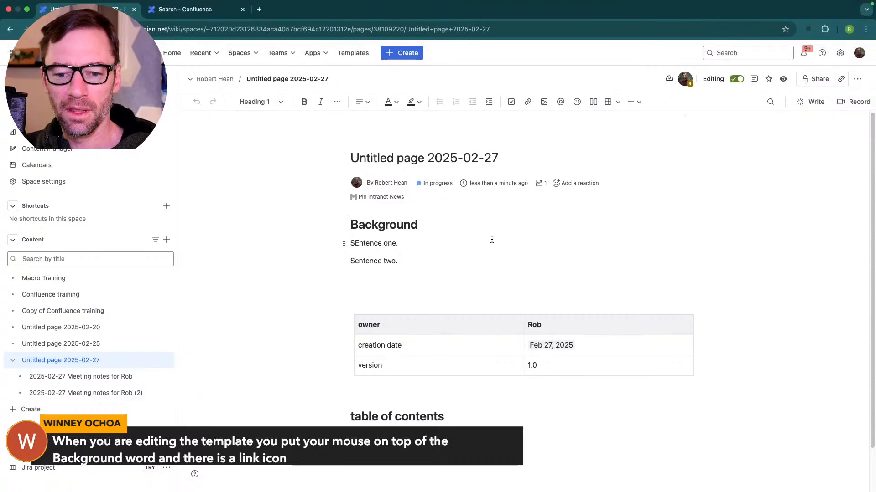
mouse_move(378, 221)
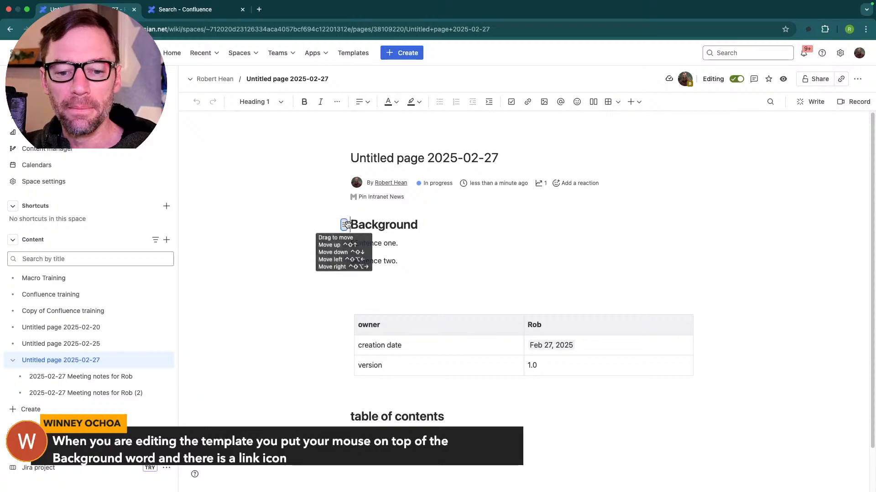
left_click_drag(344, 224, 350, 226)
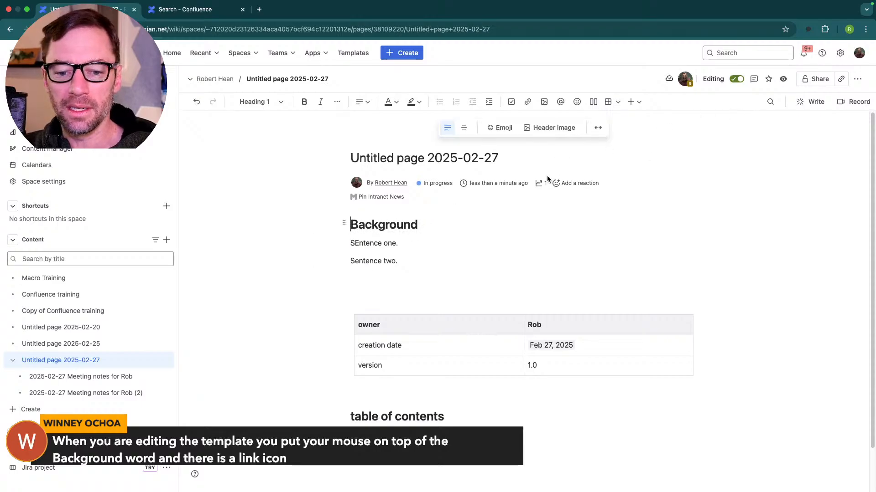
mouse_move(360, 225)
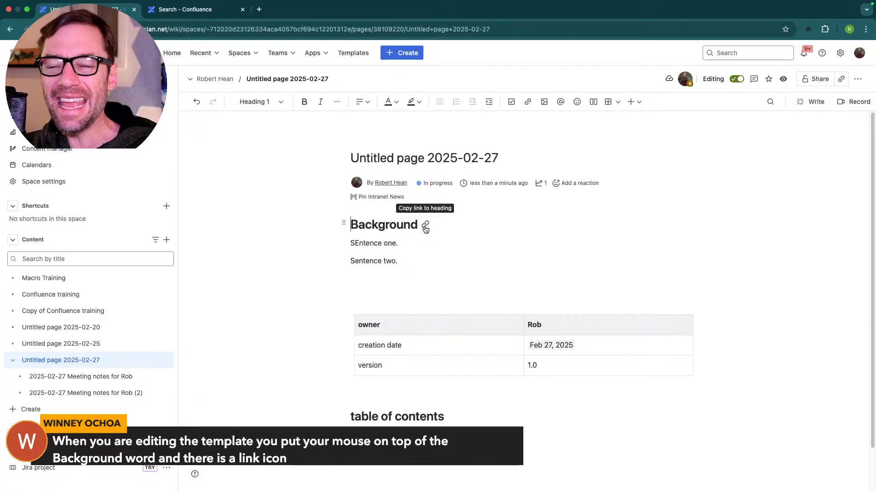
Step: Format the line "Sentence two." under the Background heading as Heading 6
left_click_drag(373, 261, 348, 257)
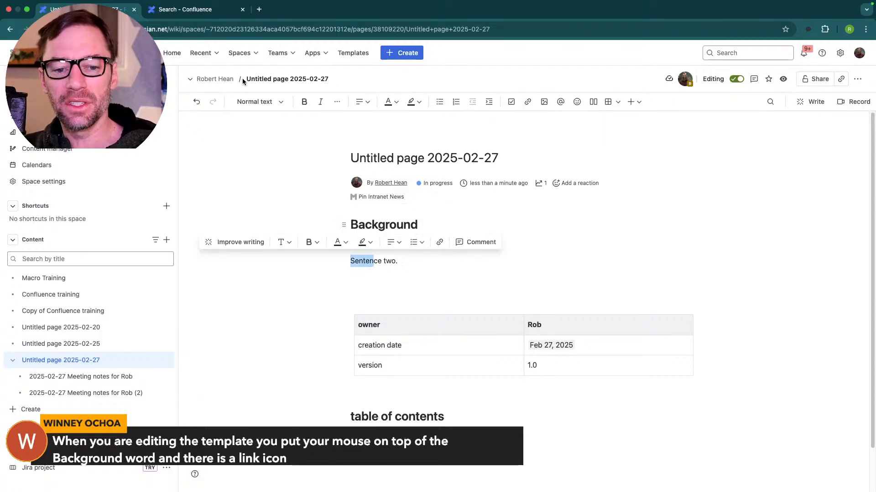
left_click(257, 101)
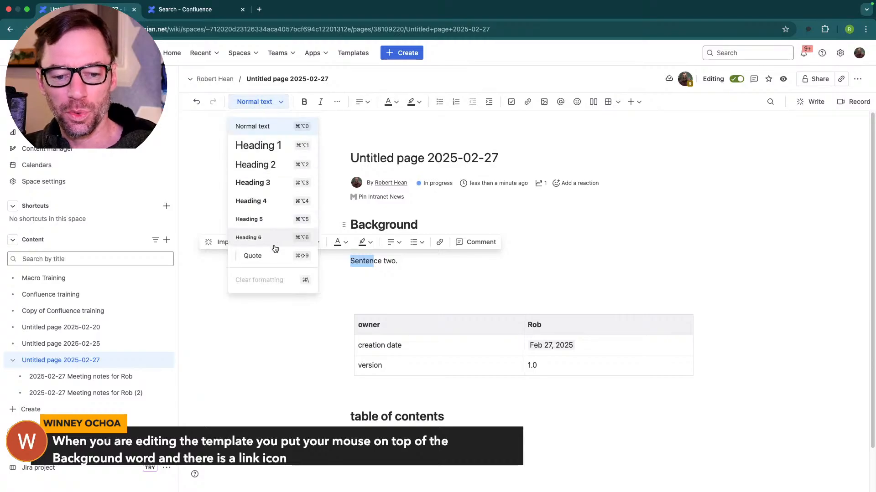
left_click(242, 238)
mouse_move(393, 264)
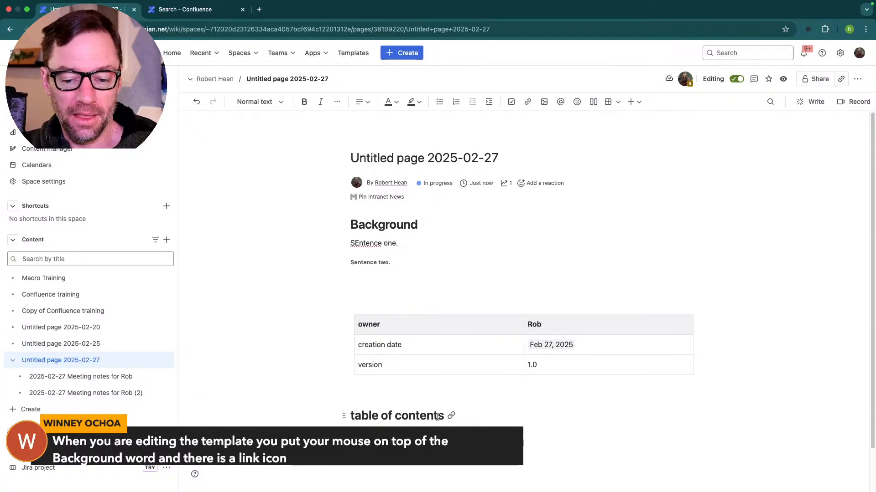
Step: Copy the link to the table of contents heading, open it in a new browser tab, and close that tab after viewing
left_click(451, 416)
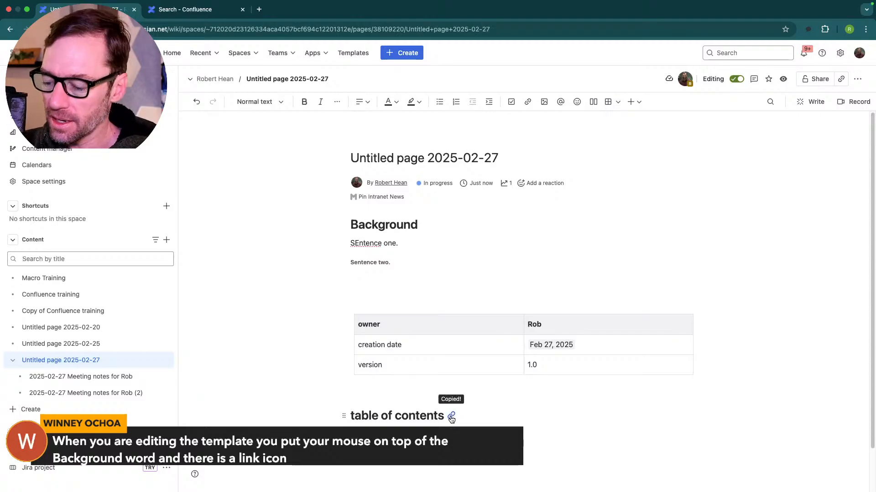
key("super+t")
key("super+v")
key("Return")
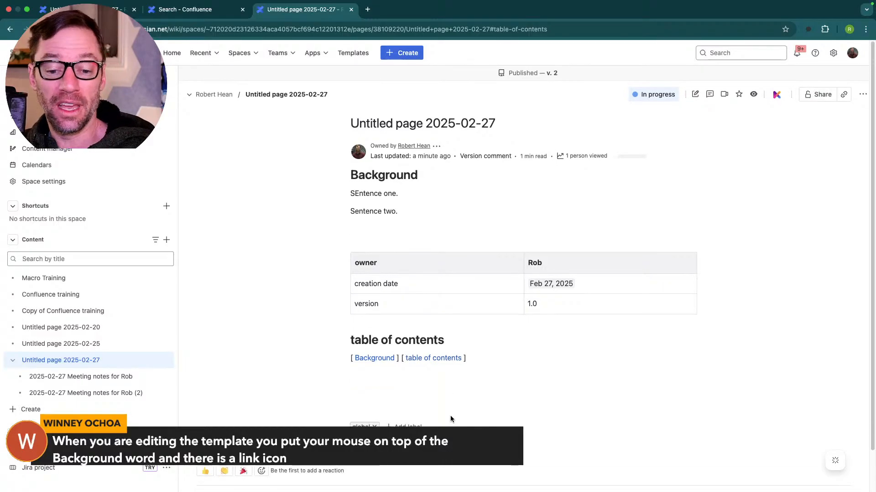
left_click_drag(354, 340, 418, 340)
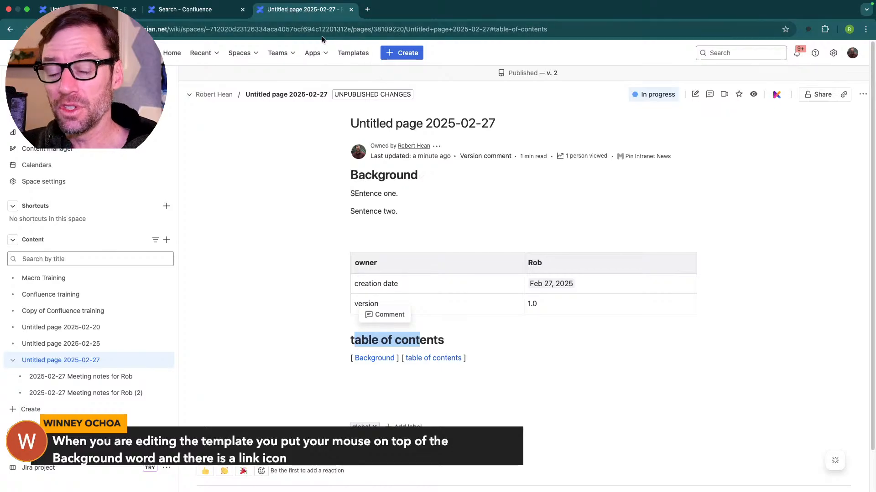
left_click(351, 9)
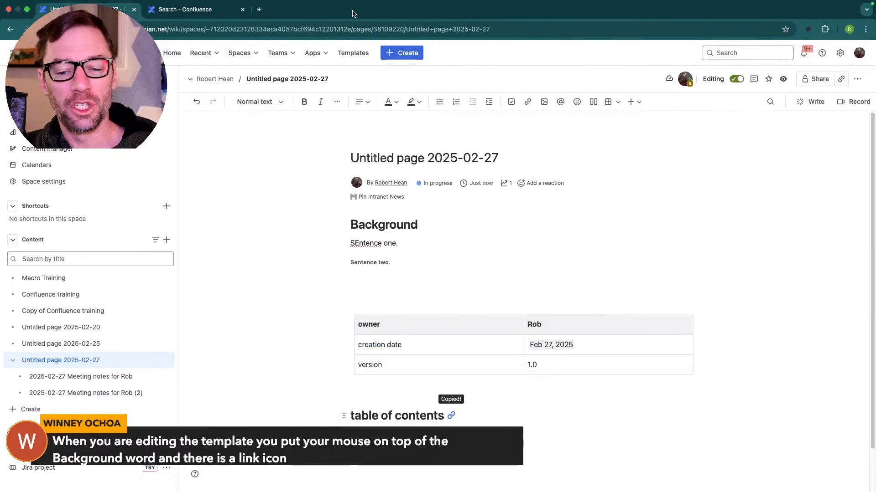
Step: Check the entries in the page's table of contents and look over the content above it
scroll(410, 280, "down", 2)
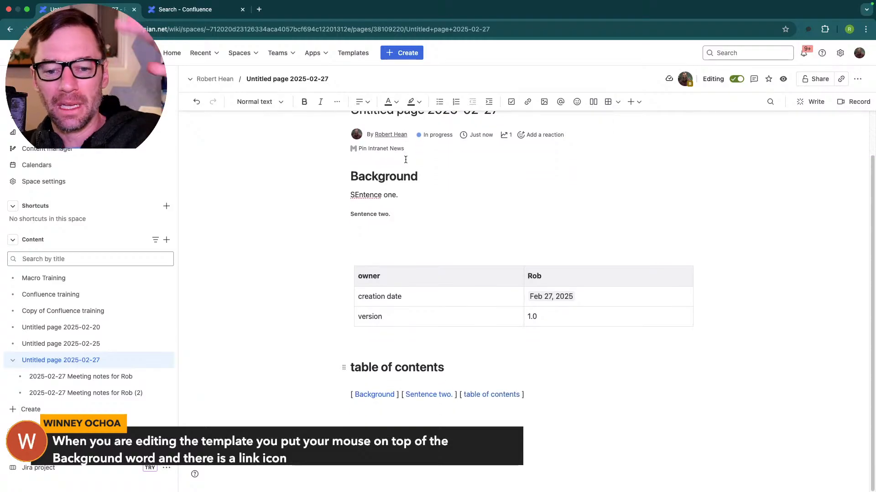
mouse_move(422, 366)
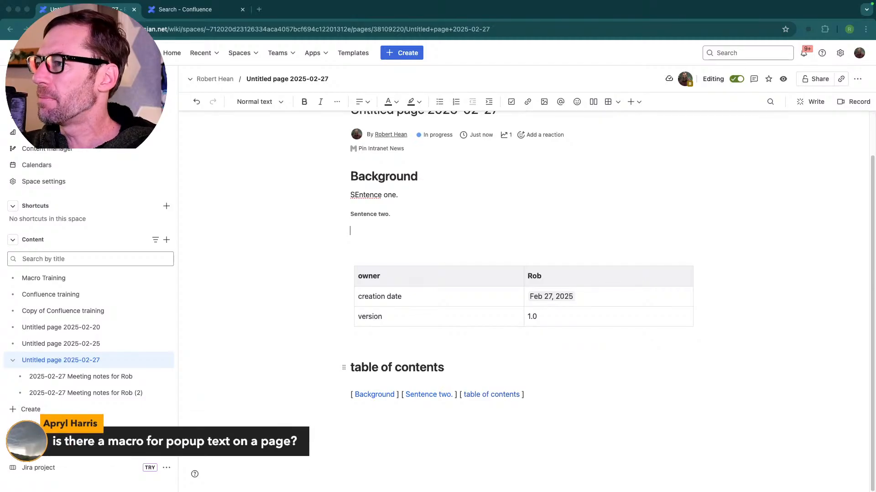
left_click(413, 242)
left_click(377, 228)
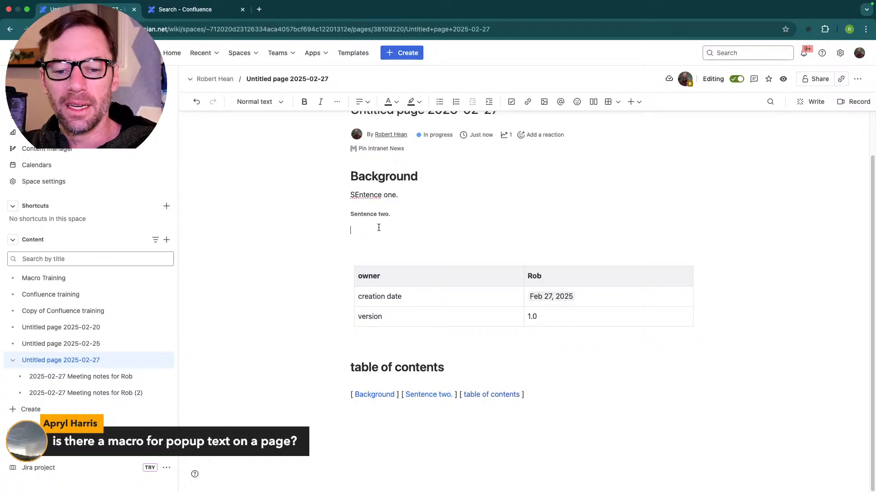
scroll(378, 227, "up", 2)
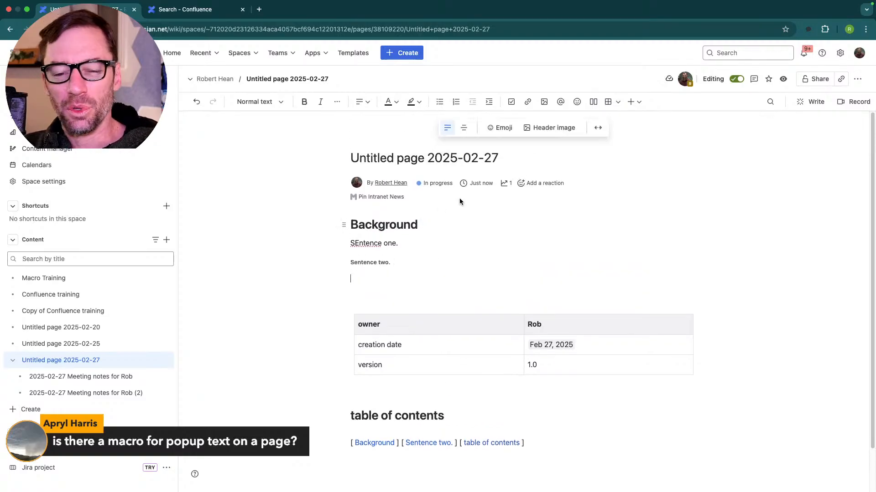
Step: Open the space's template settings and toggle the HR Knowledge Base Management blueprint off and on again
left_click(66, 186)
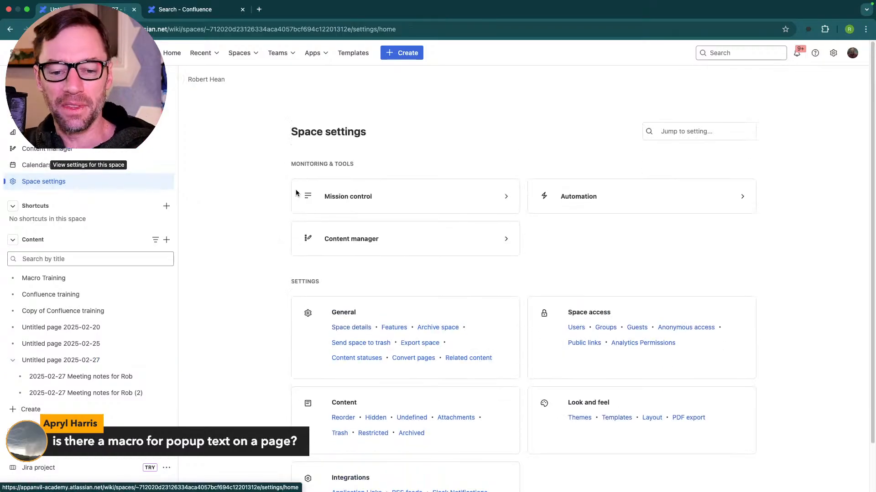
left_click(627, 416)
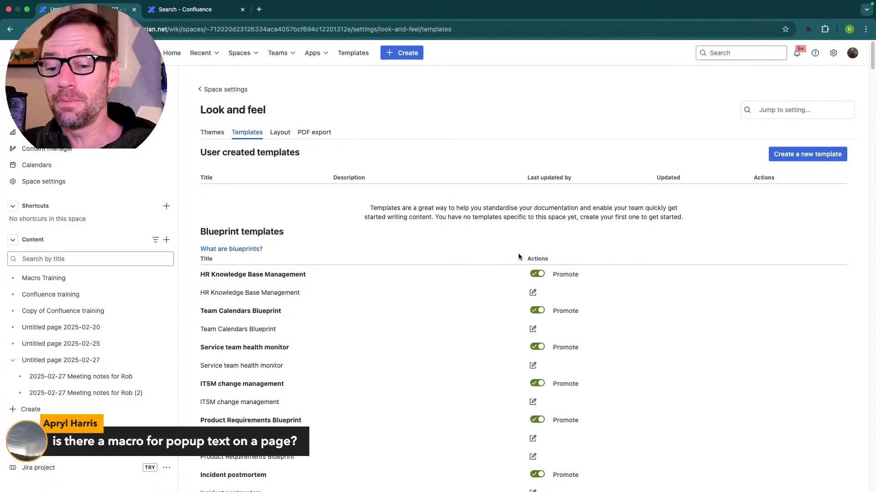
left_click(537, 275)
left_click(537, 275)
Step: Go from the Global templates section of the space settings to the site-wide global templates page in a new browser tab
scroll(536, 277, "down", 20)
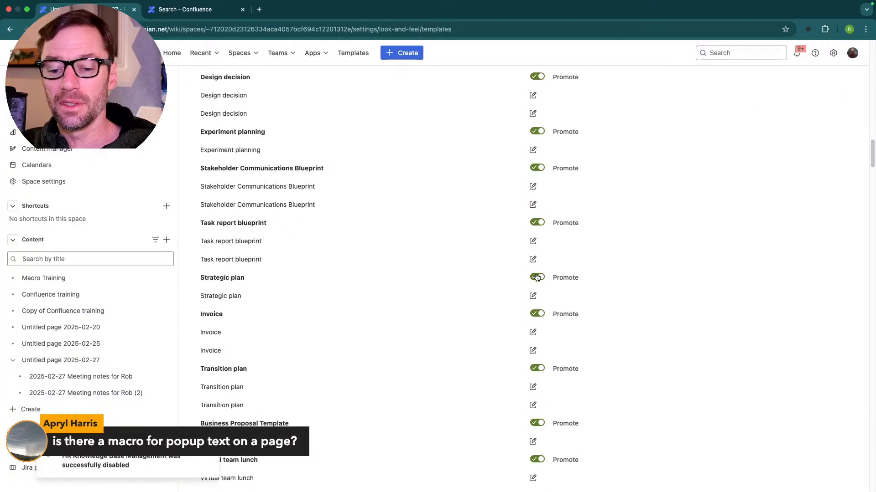
scroll(538, 276, "down", 20)
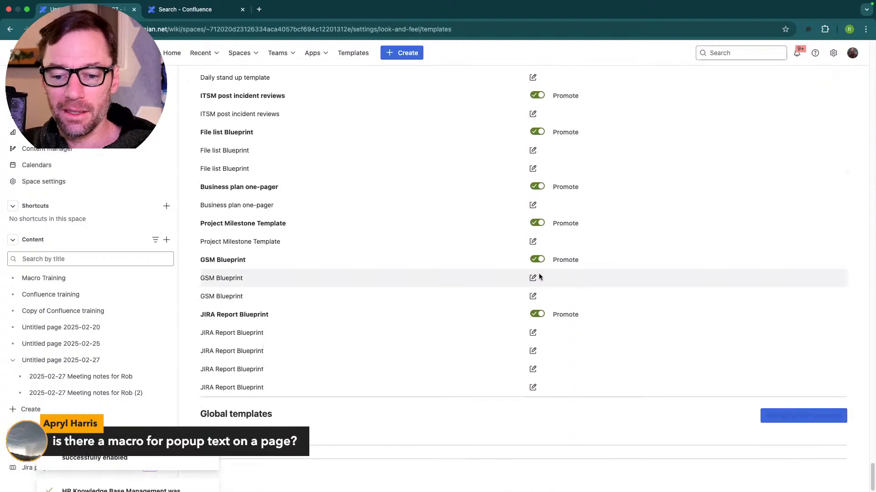
left_click(802, 417, "super")
left_click(190, 10)
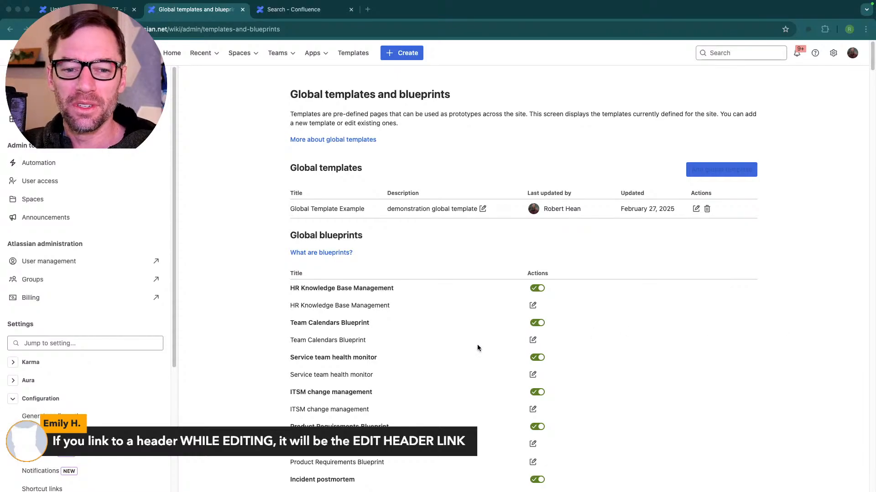
Step: Switch back to the space tab and return to the published view of Untitled page 2025-02-27
key("ctrl+shift+Tab")
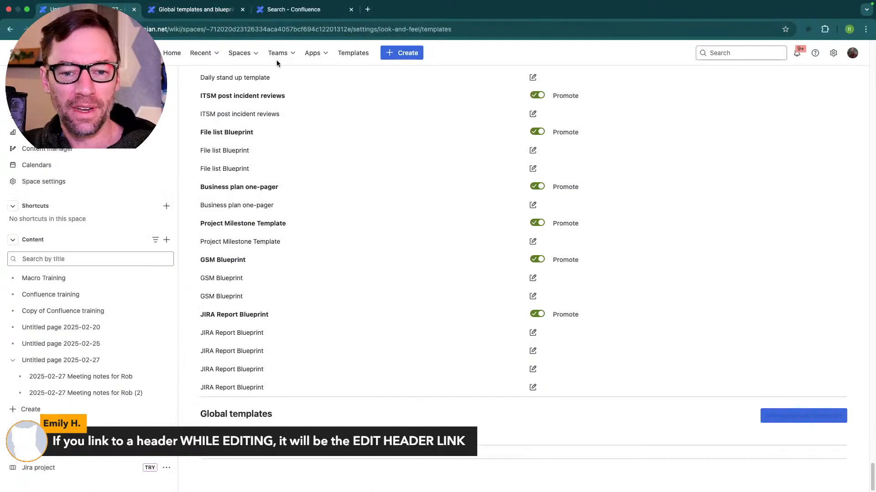
left_click(332, 33)
key("super+[")
key("super+[")
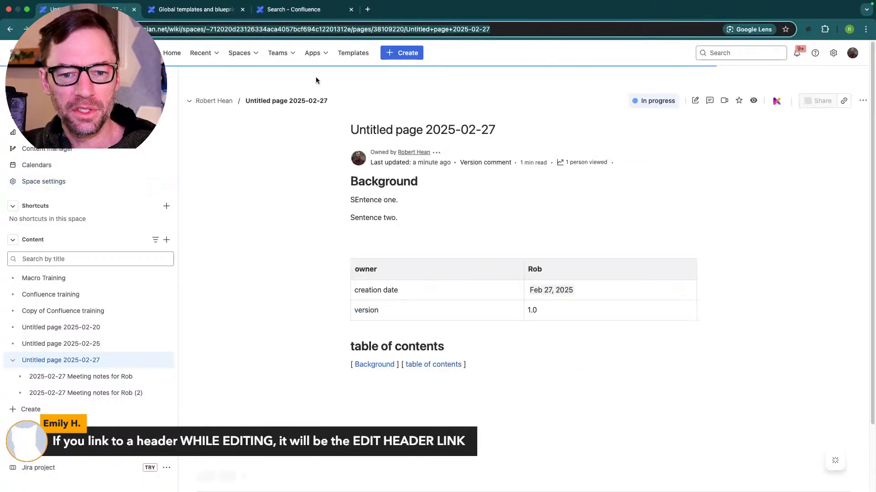
left_click(489, 218)
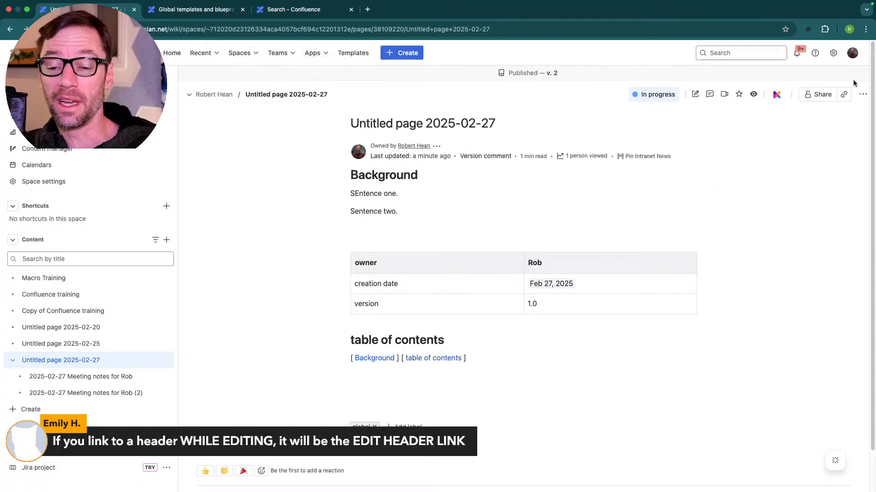
Step: Open Untitled page 2025-02-27 for editing and copy the link to its Background heading
left_click(694, 94)
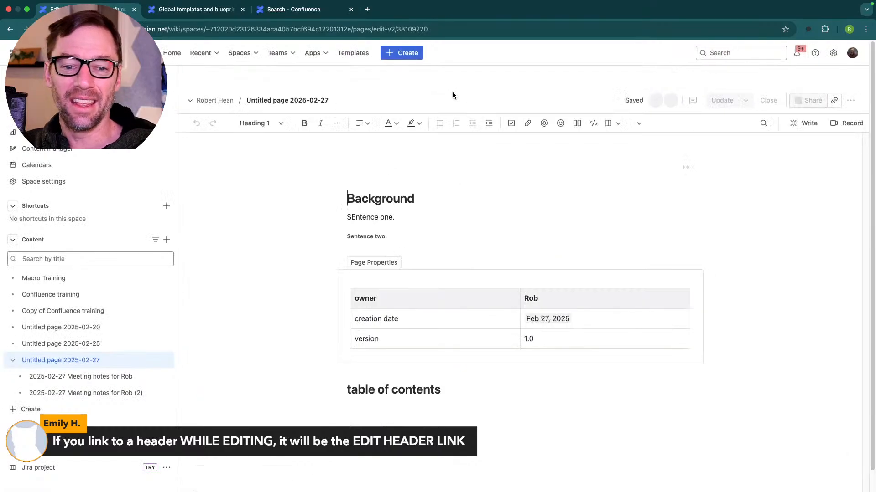
left_click_drag(371, 33, 650, 34)
left_click(490, 214)
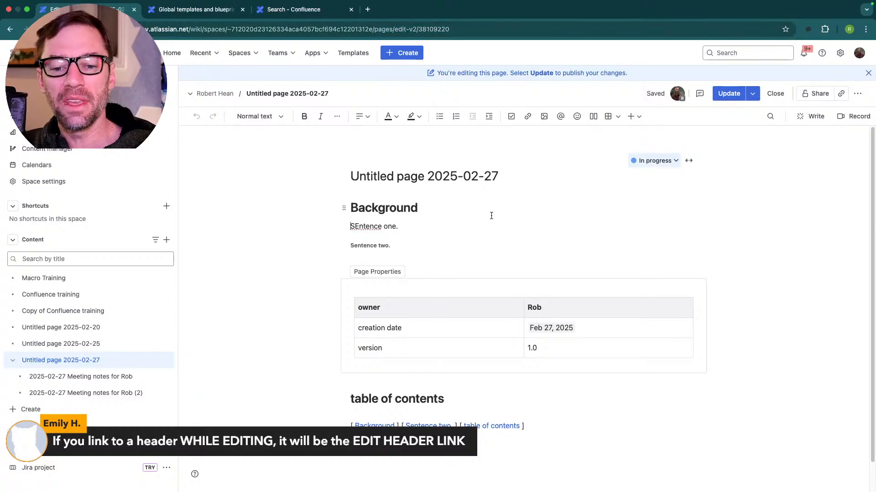
left_click(426, 209)
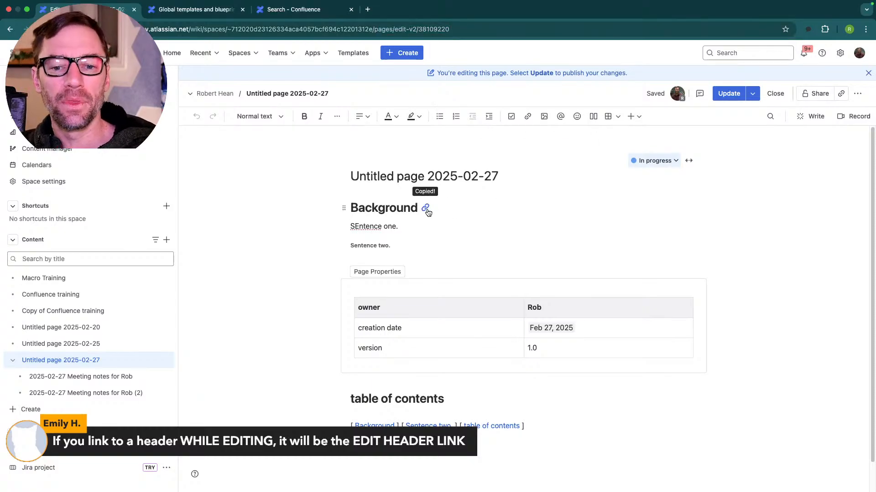
Step: Paste the copied heading link into the Search tab's address bar and examine its edit-v2 part without loading the page
left_click(299, 12)
left_click(213, 10)
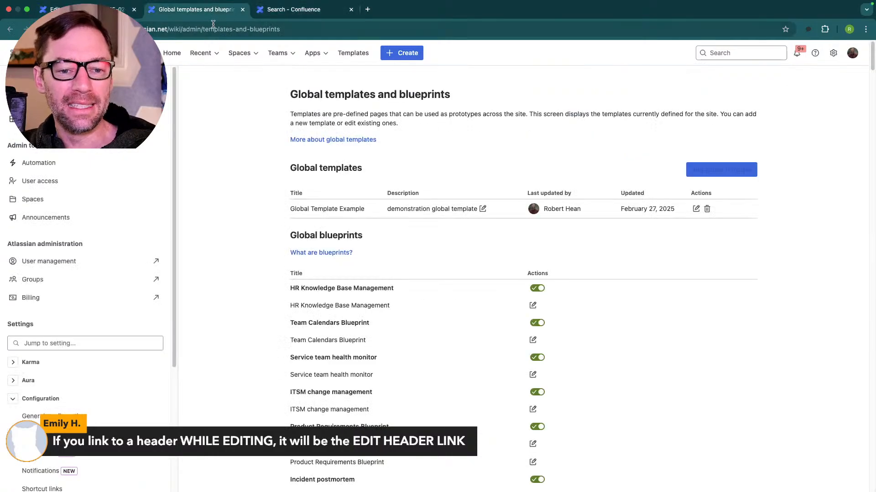
left_click(287, 11)
left_click(285, 32)
key("super+v")
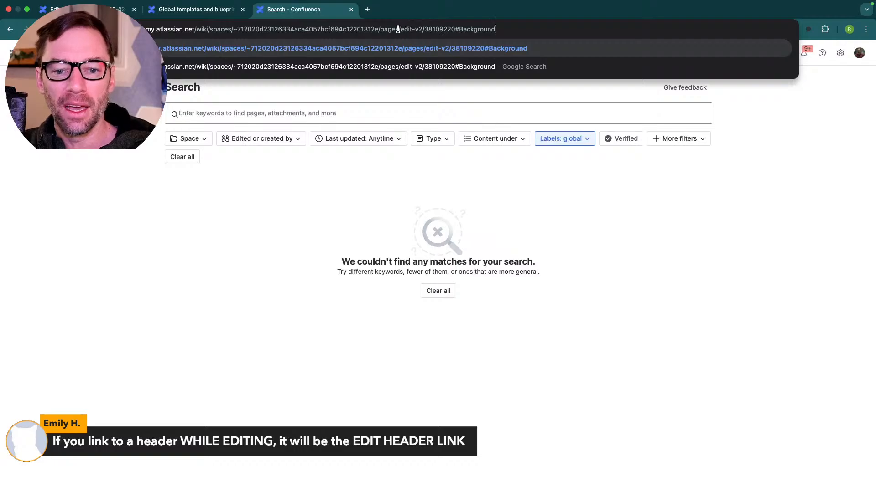
mouse_move(398, 29)
left_mouse_down()
mouse_move(438, 31)
mouse_move(415, 31)
left_mouse_up()
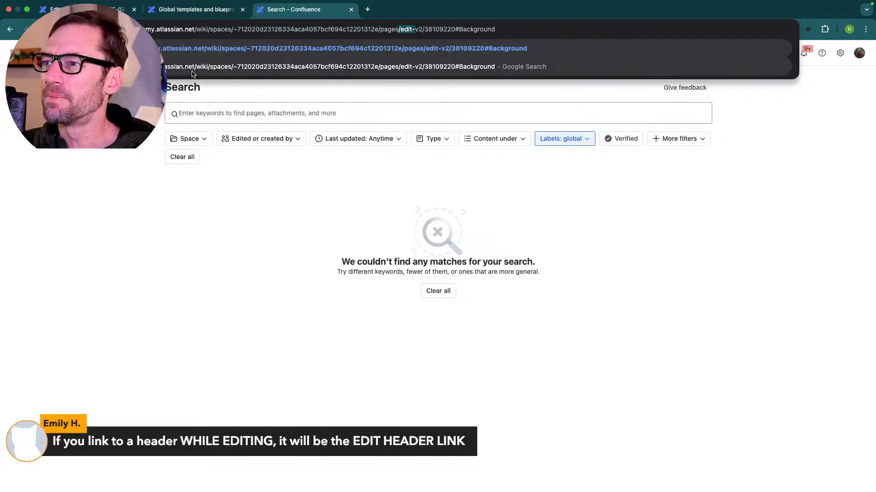
key("Escape")
left_click_drag(157, 117, 189, 157)
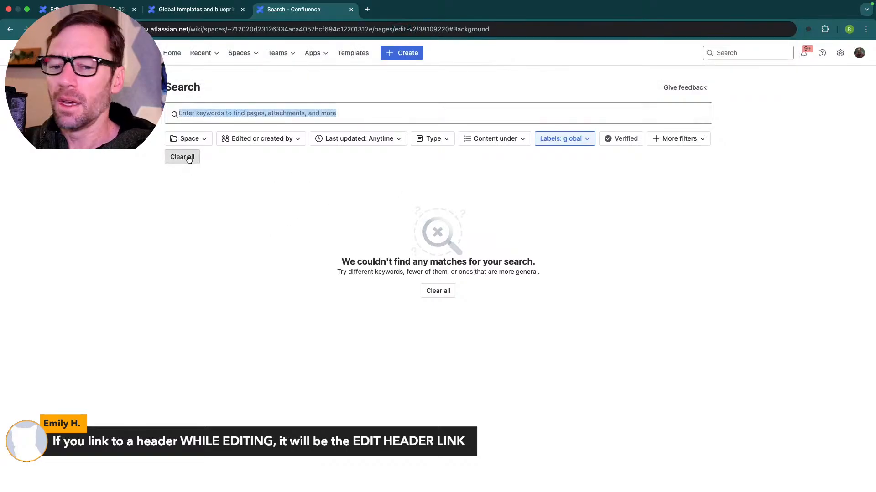
left_click(589, 163)
Step: Disable the global blueprints HR Knowledge Base Management, Team Calendars Blueprint, Service team health monitor and ITSM change management
left_click(190, 10)
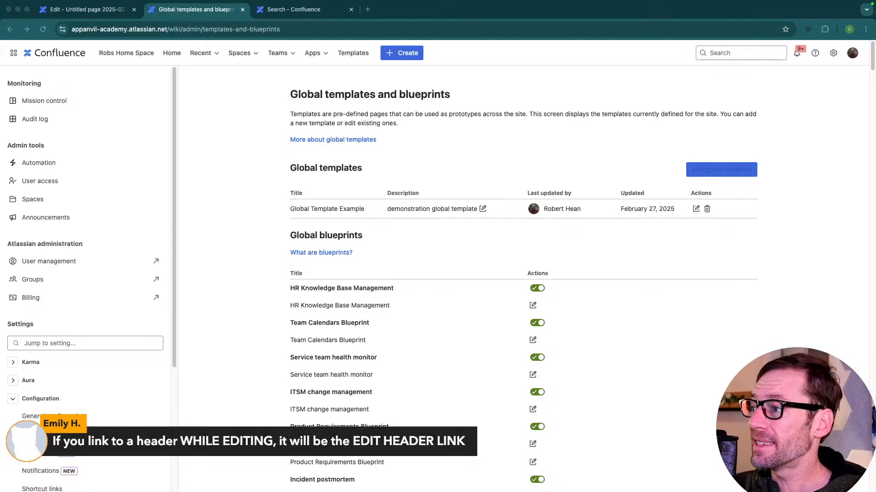
left_click(538, 288)
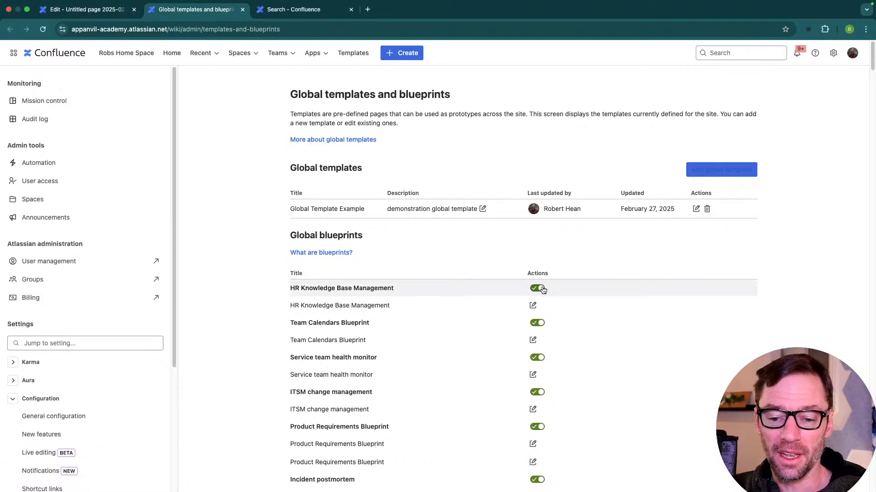
left_click(538, 323)
left_click(538, 358)
left_click(538, 392)
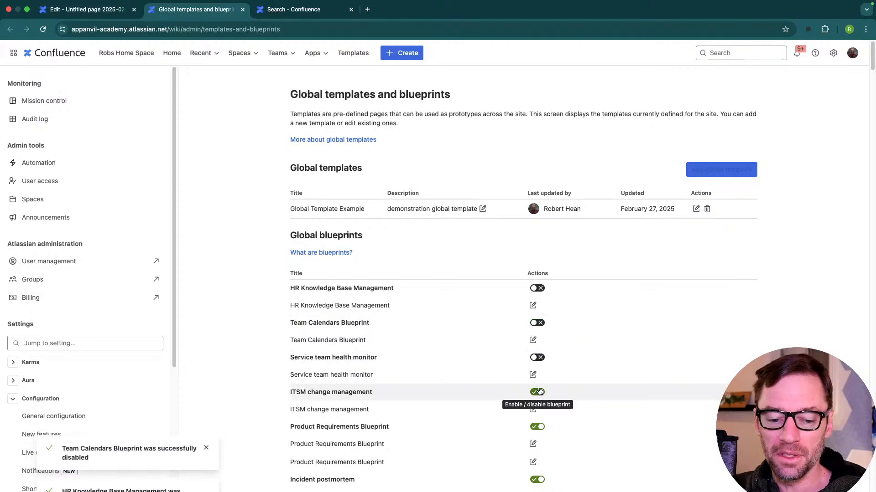
left_click_drag(283, 288, 370, 289)
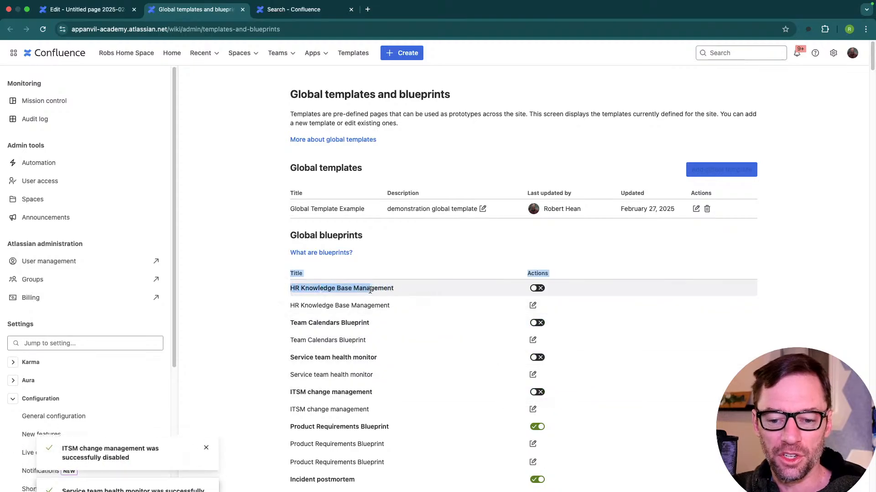
left_click(370, 290)
Step: Switch back to the personal space tab, open the space's template settings and examine the HR Knowledge Base Management blueprint entry
left_click(102, 6)
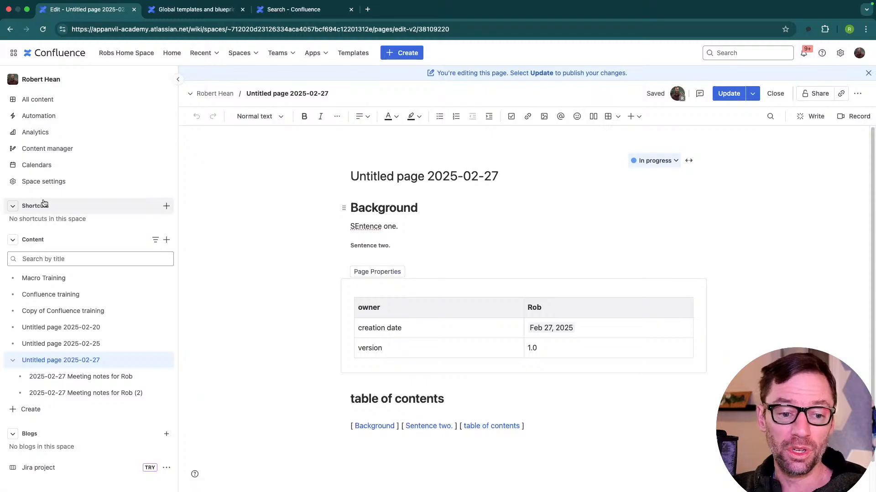
left_click(44, 182)
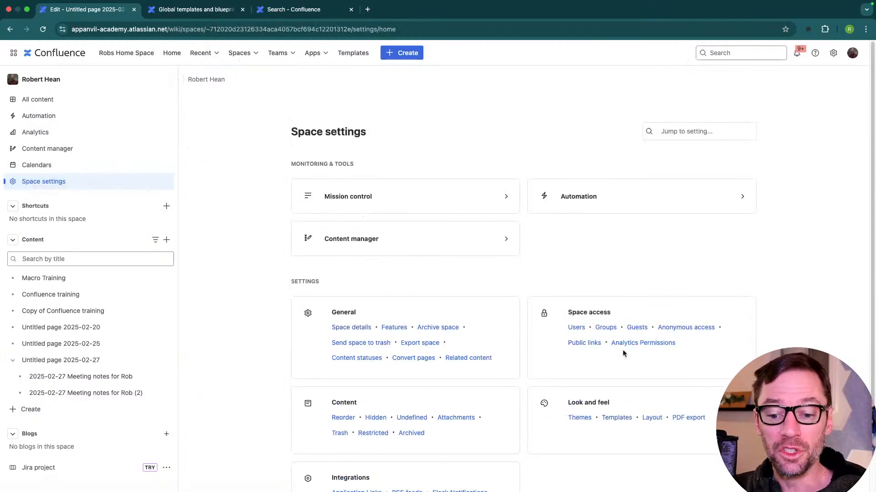
left_click(617, 417)
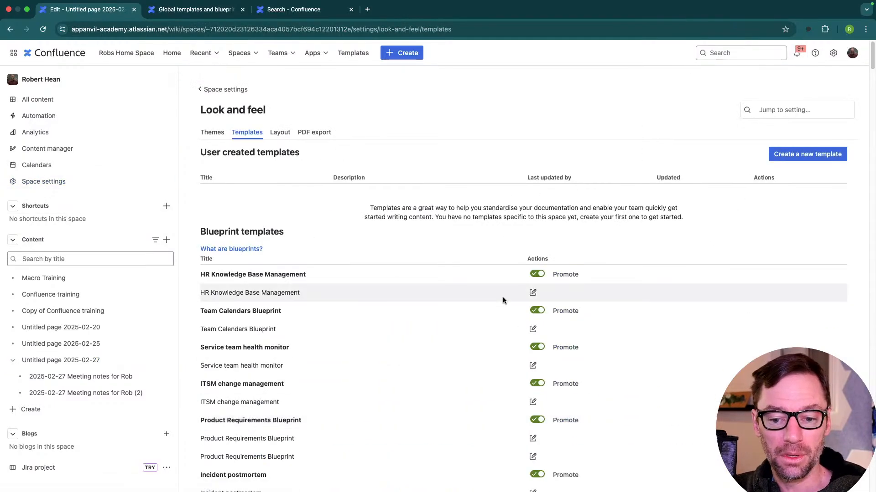
left_click_drag(374, 274, 239, 275)
left_click(264, 283)
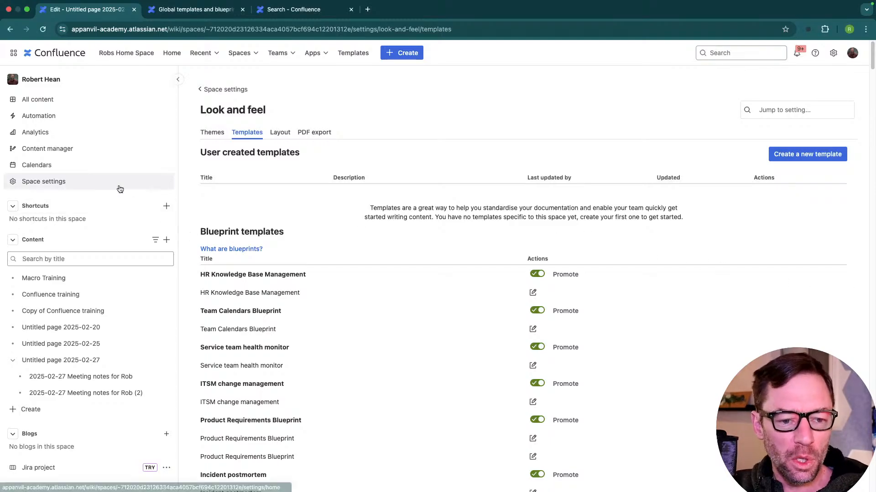
Step: Create a new space template titled "Space template example" and start its body with a Heading 1 reading "Project info"
left_click(798, 157)
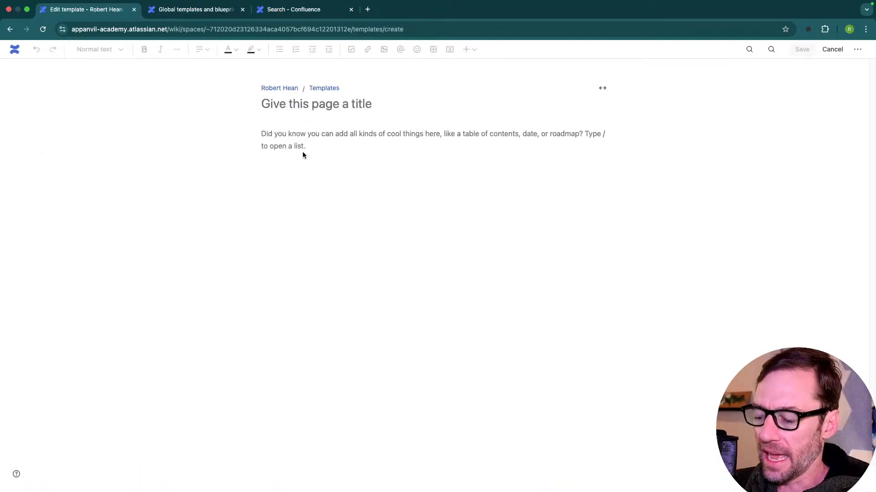
type("Space template example")
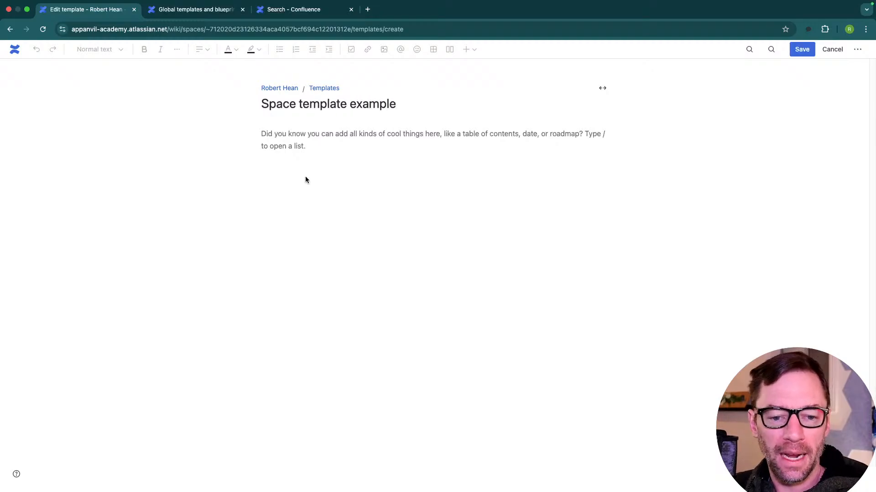
left_click(306, 134)
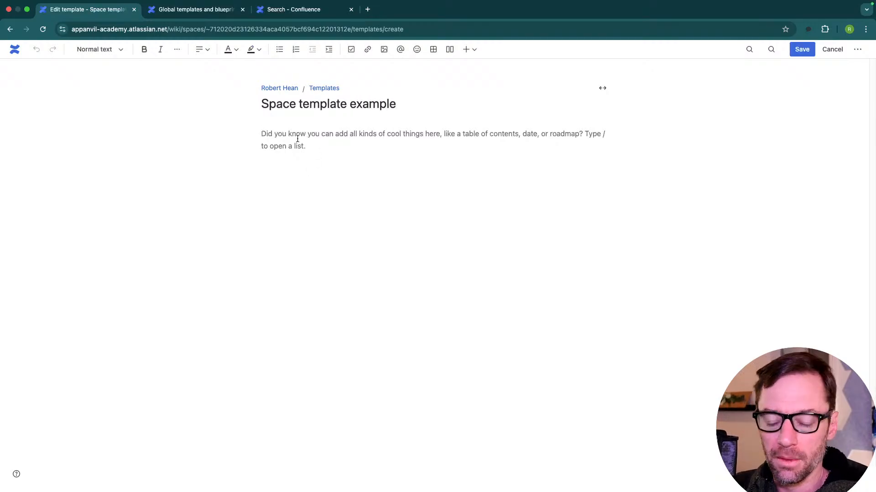
type("Project Name")
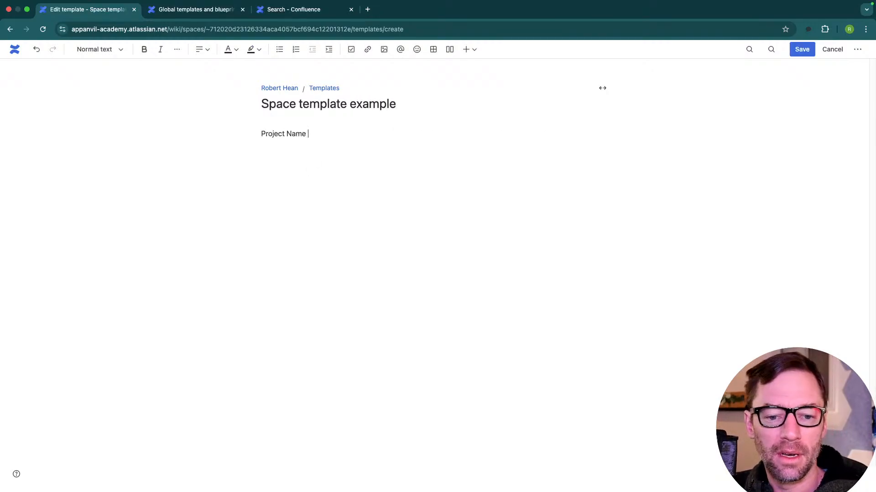
key("super+shift+Left")
key("BackSpace")
type("Project info")
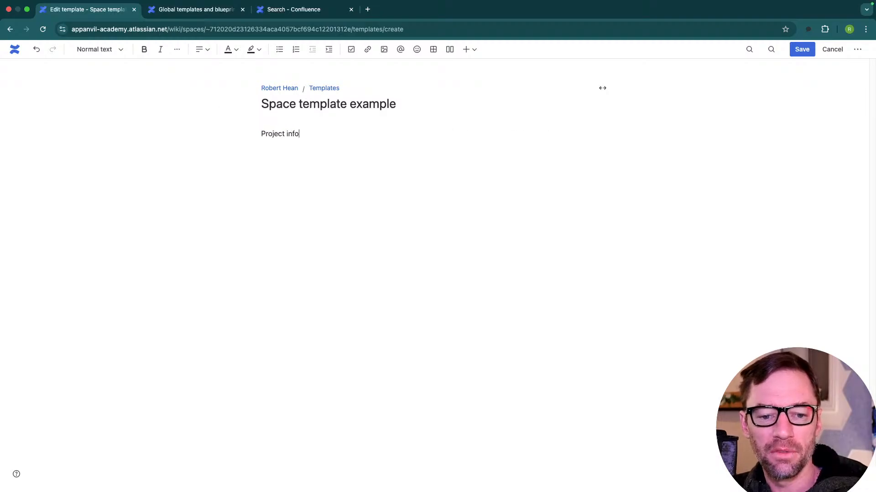
key("super+shift+Left")
key("super+alt+1")
key("Return")
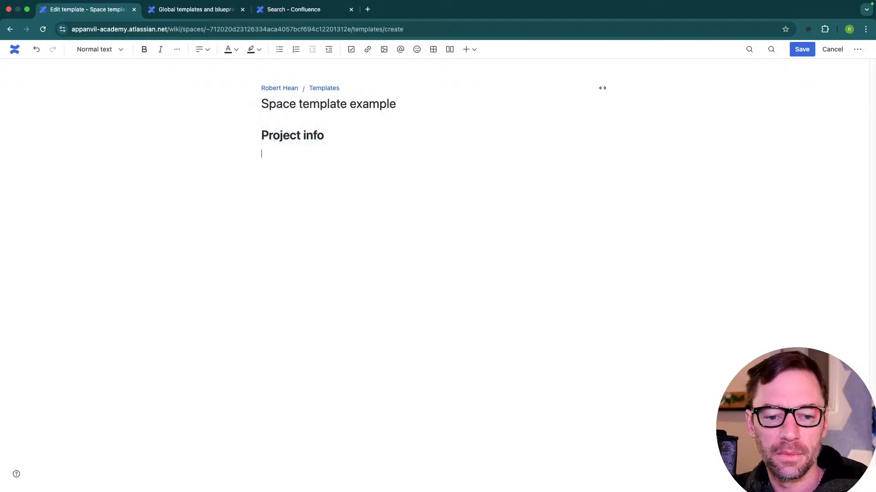
Step: Add the lines "Project name :" and "Project Team" under the Project info heading
type("{")
key("BackSpace")
type("Project name : ")
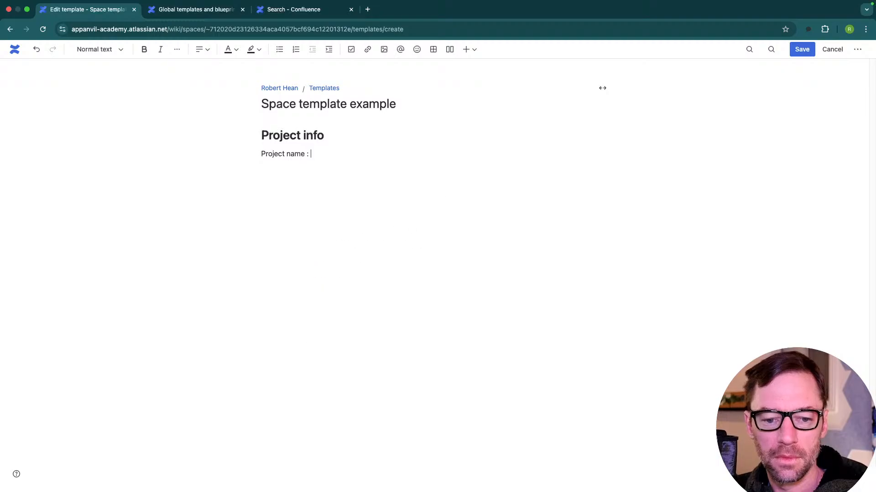
type("Project Team")
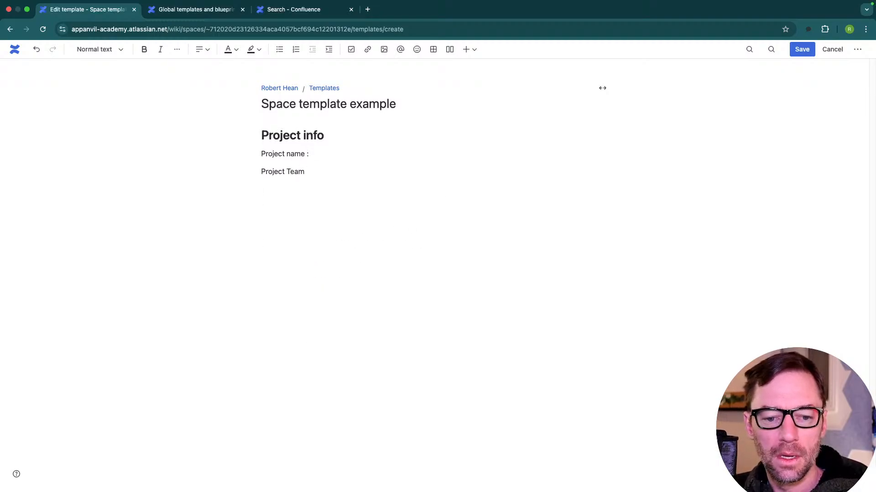
Step: Add a Heading 1 reading "Project name background" a few blank lines below the Project Team line
key("super+alt+1")
type("(")
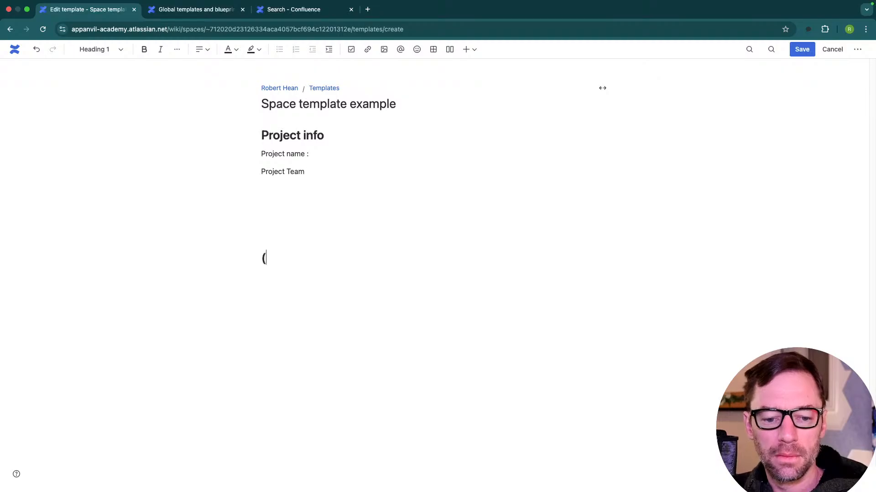
key("BackSpace")
type("Project name")
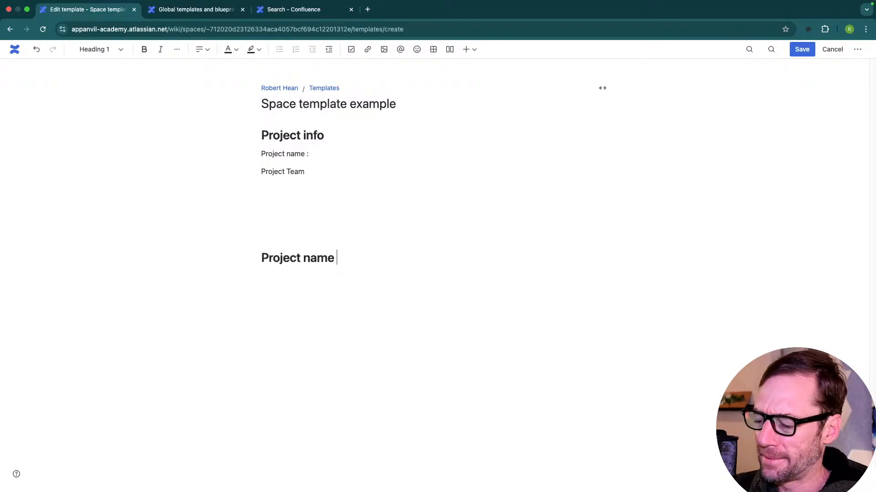
type(" background")
key("Return")
key("Return")
Step: Add the line "project name timeline" below the background heading and format it as Heading 1
type("project n")
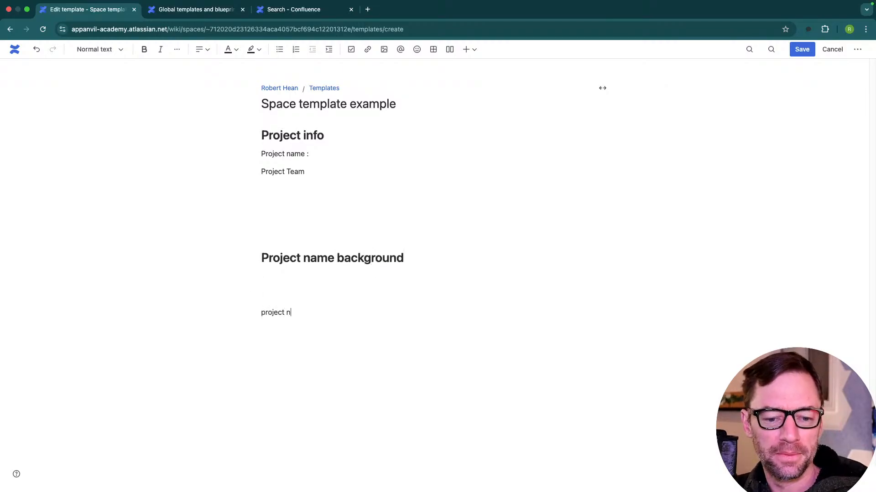
type("ame ")
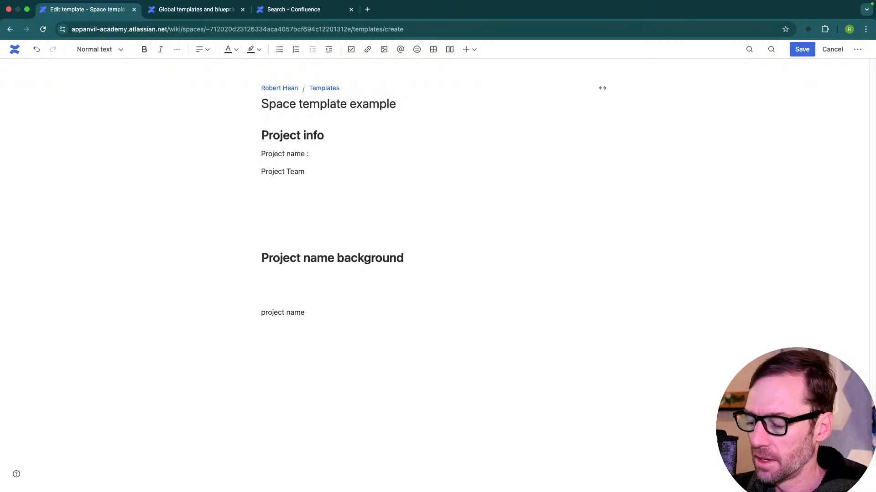
type("timeline")
key("super+shift+Left")
key("super+alt+1")
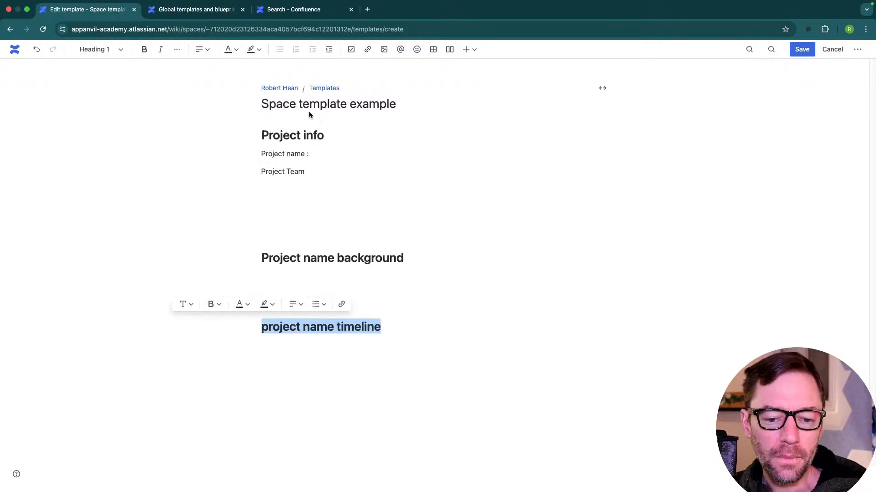
Step: Replace "Project name" in the background heading with the plain-text placeholder "(project name)"
left_click(306, 154)
left_click(301, 203)
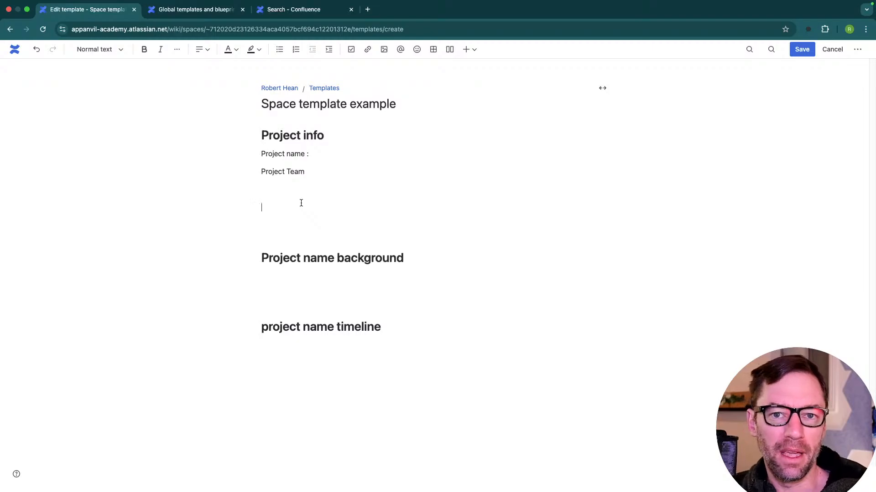
left_click_drag(322, 153, 239, 152)
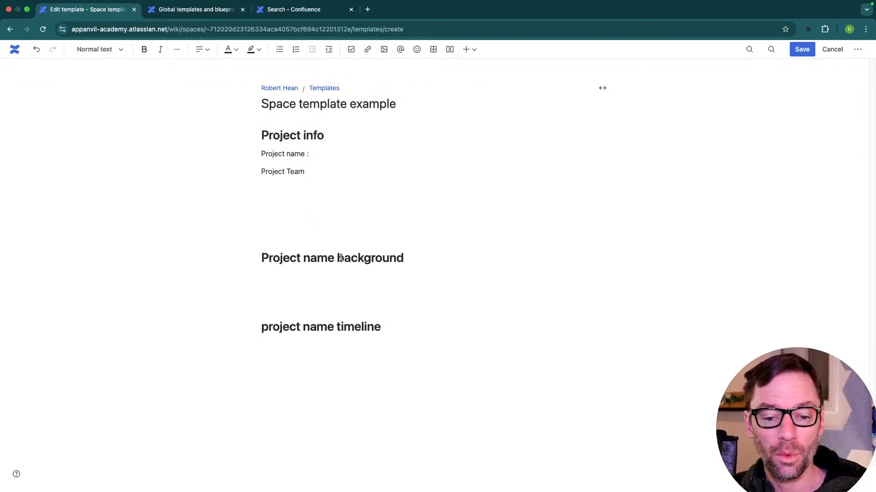
mouse_move(337, 258)
left_mouse_down()
mouse_move(247, 250)
mouse_move(333, 259)
left_mouse_up()
left_click(264, 257)
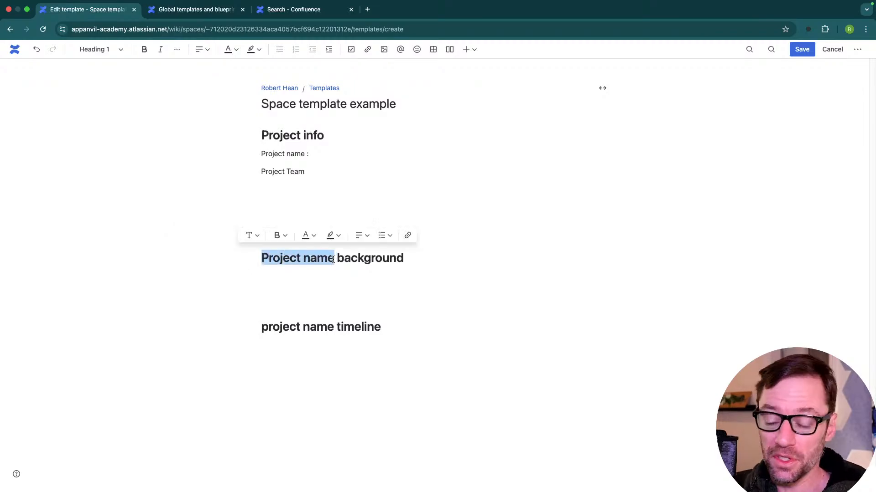
type("(project name)")
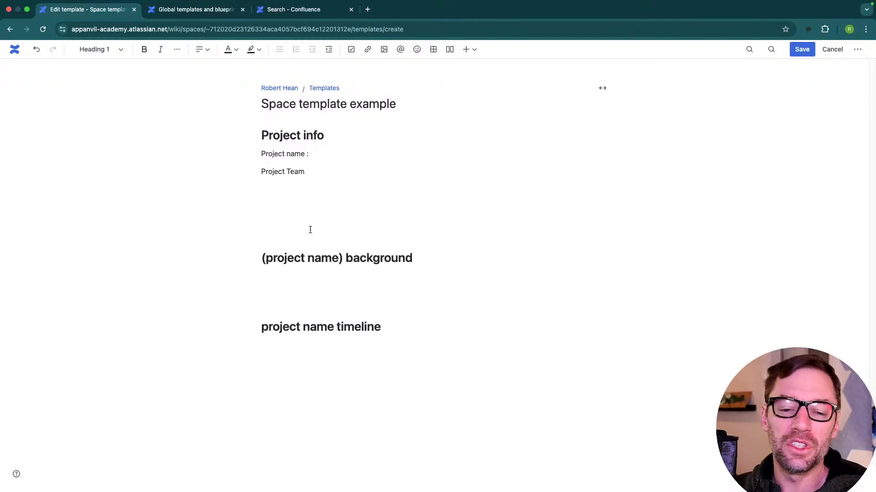
Step: Insert a template variable after "Project name :" and enter project_name as its variable name
left_click(331, 153)
type("/var")
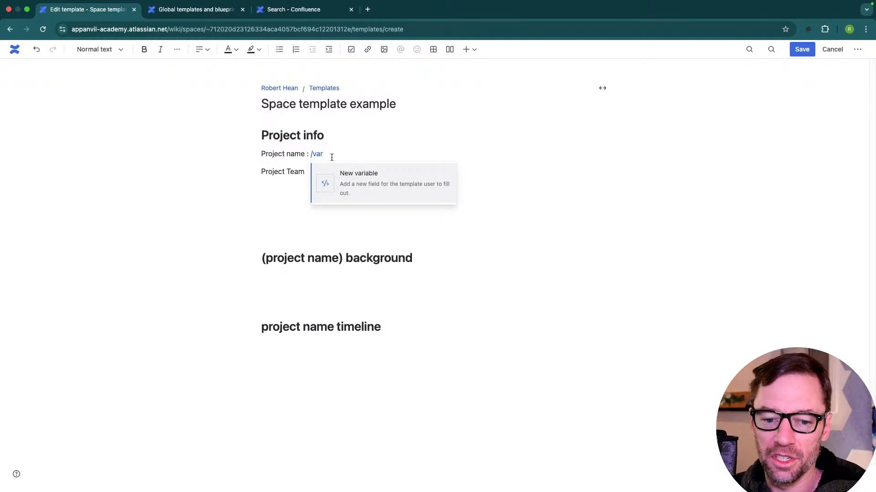
left_click(382, 175)
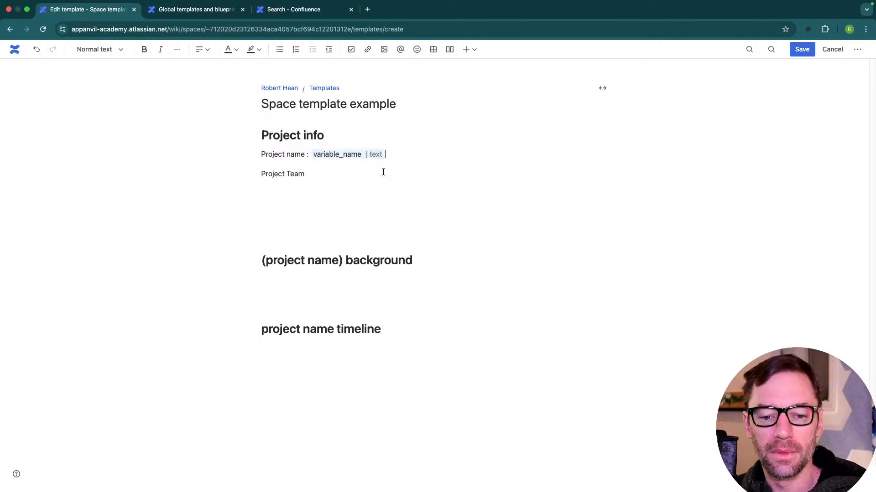
left_click(347, 155)
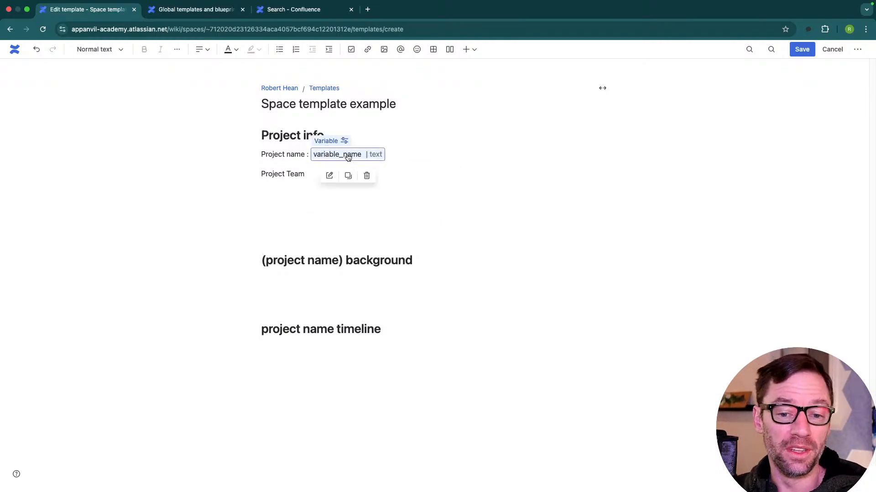
left_click(329, 176)
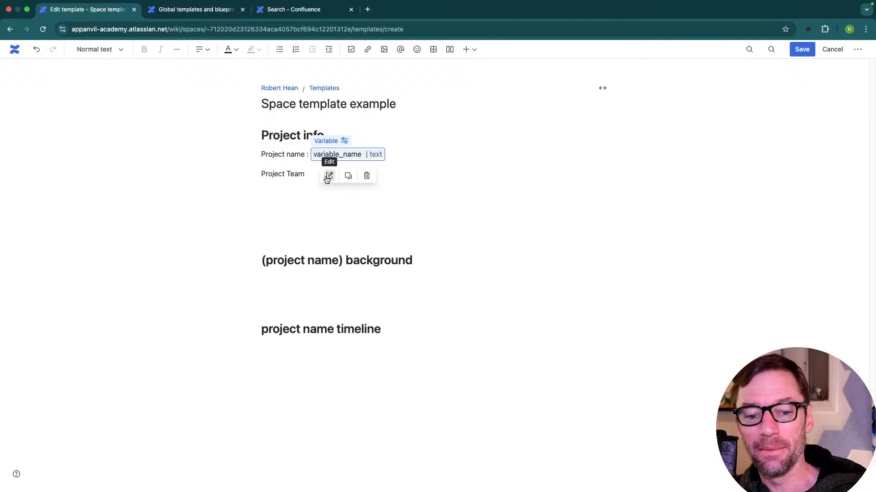
left_click_drag(411, 120, 316, 123)
type("projec")
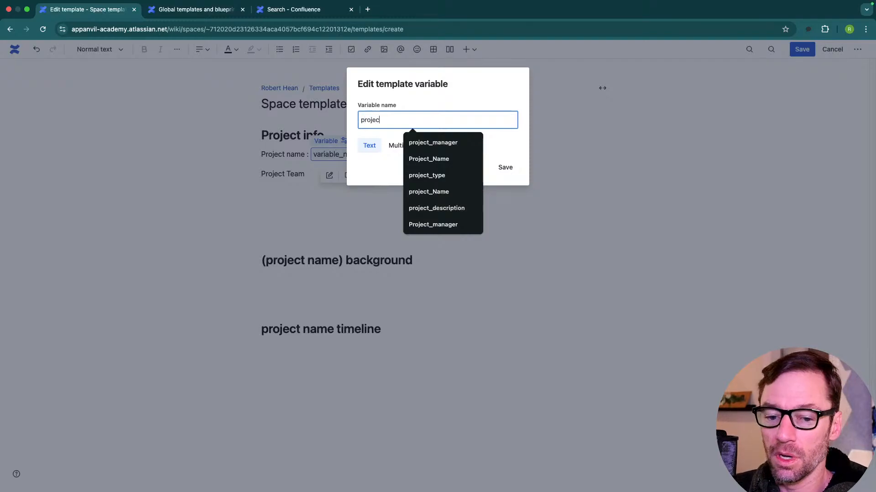
type("t_name")
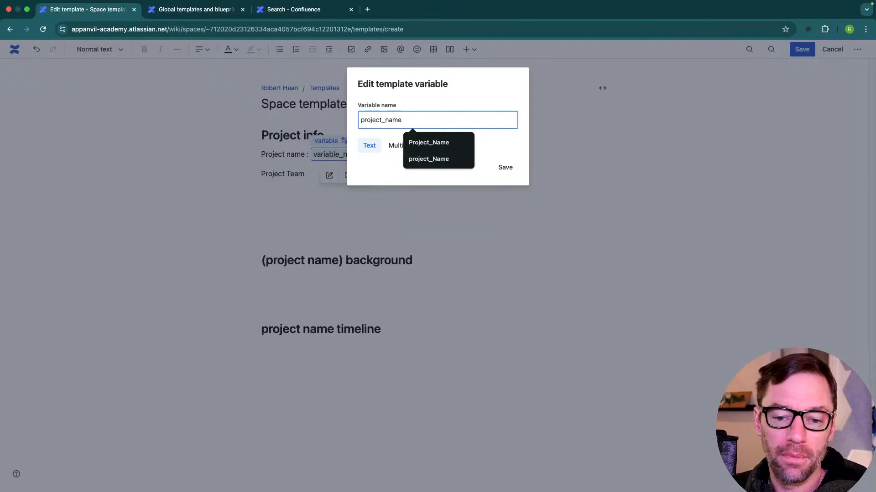
left_click(436, 100)
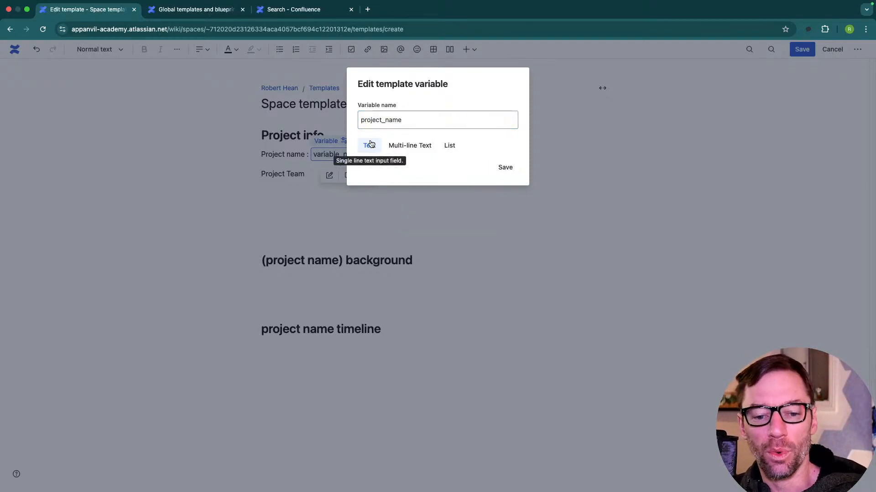
Step: Try the Multi-line Text and List types for the project_name variable and save it as a Text variable
left_click(404, 147)
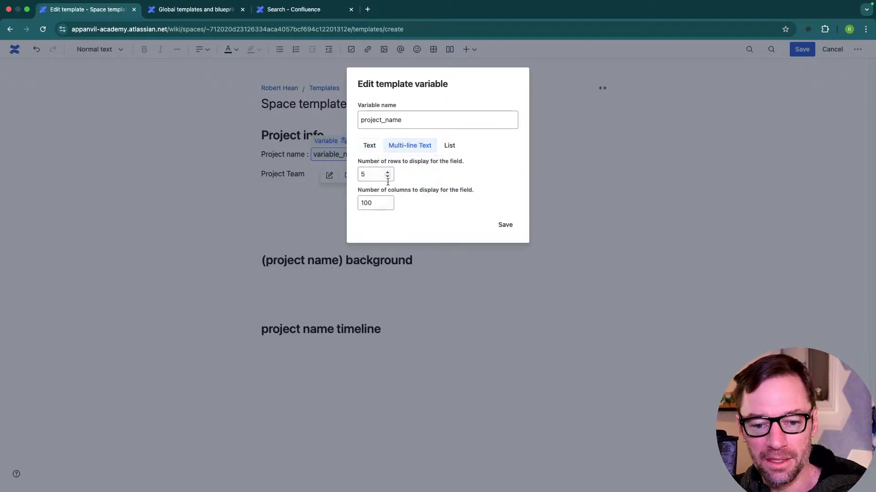
left_click(449, 146)
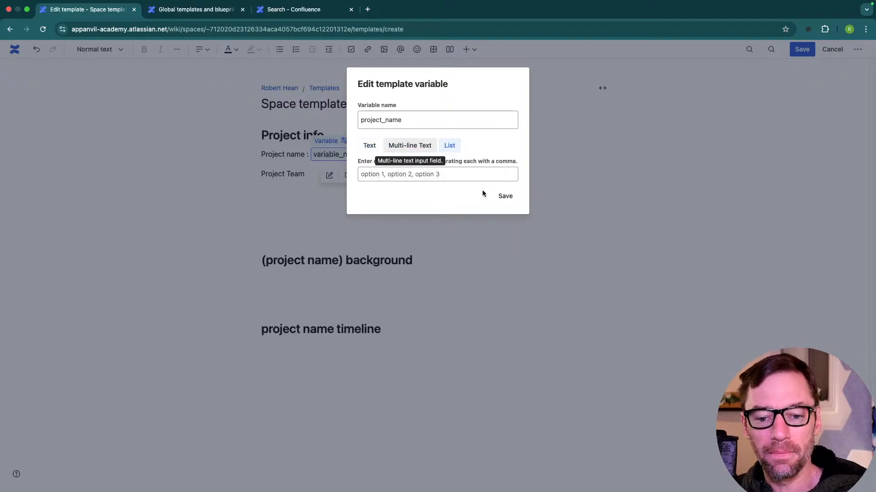
left_click(504, 197)
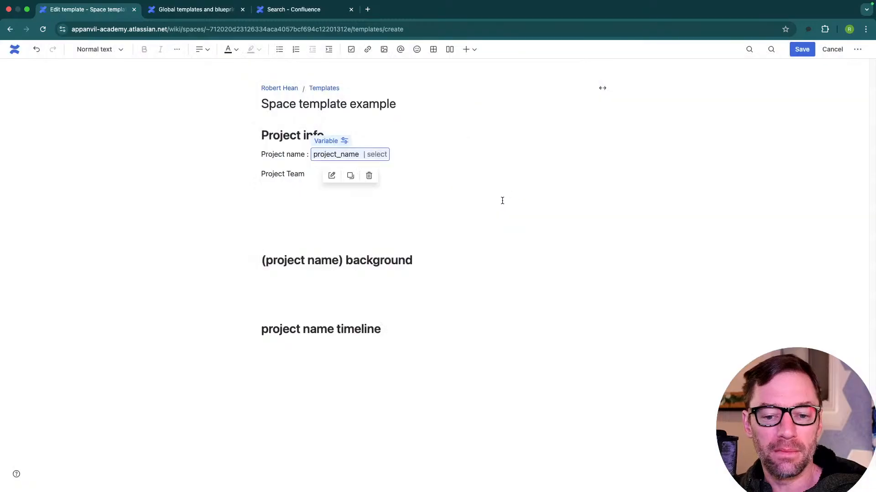
left_click(332, 175)
left_click(369, 145)
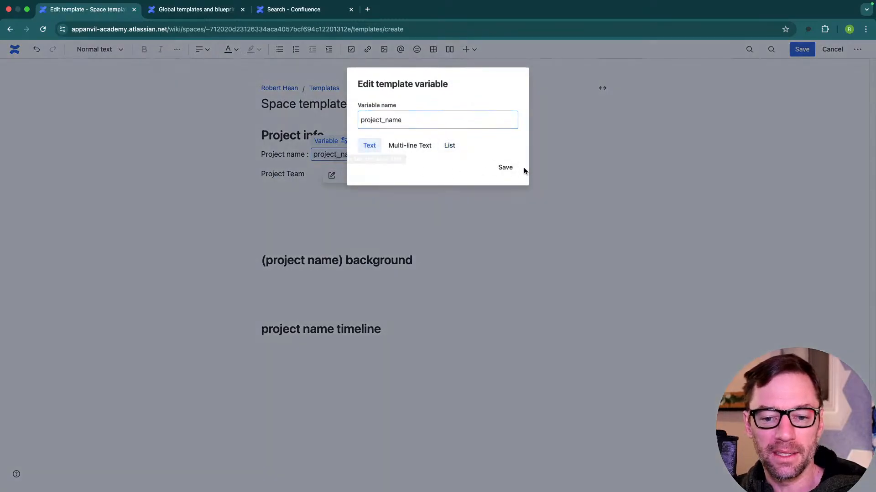
left_click(506, 168)
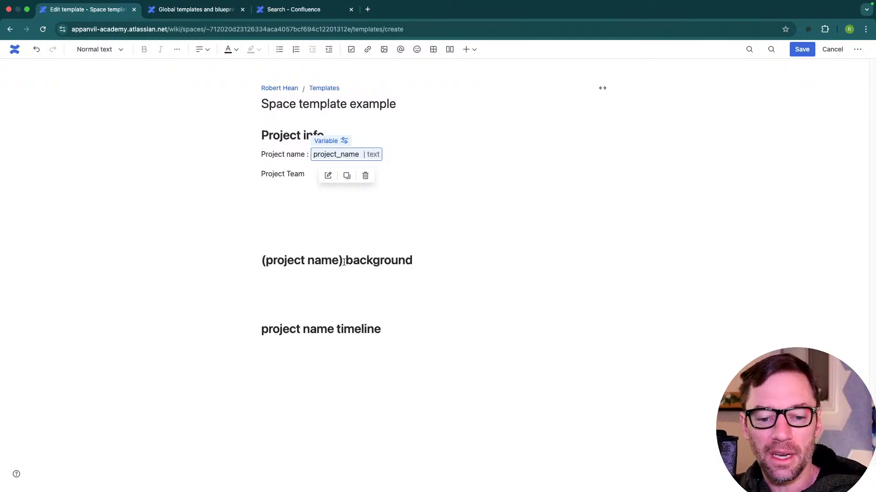
Step: Replace "(project name)" in the background heading with the project_name variable and add a blank line above the heading
left_click_drag(344, 262, 248, 260)
key("super+v")
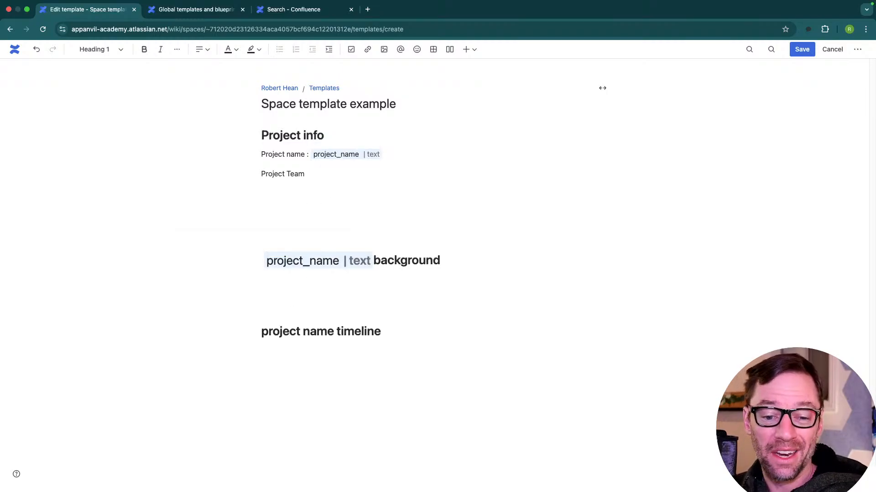
key("Return")
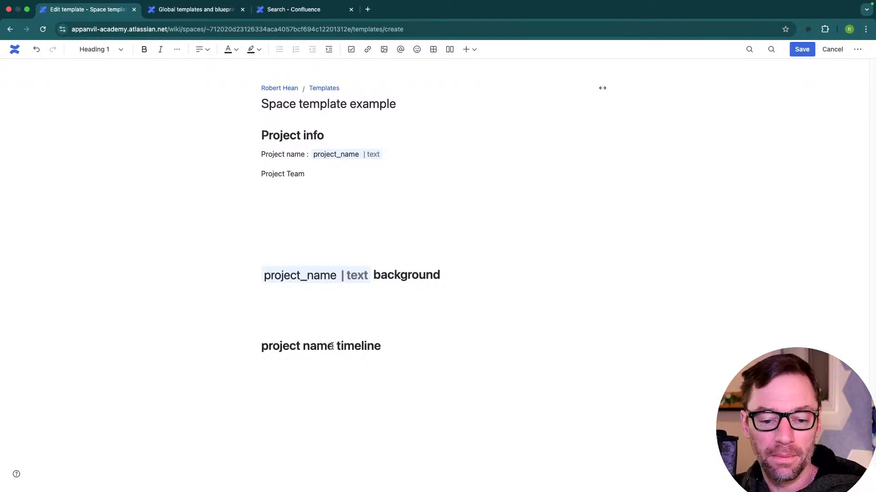
Step: Replace "project name" in the timeline heading with the copied project_name variable and save the space template
left_click_drag(331, 346, 261, 346)
key("super+v")
left_click(338, 309)
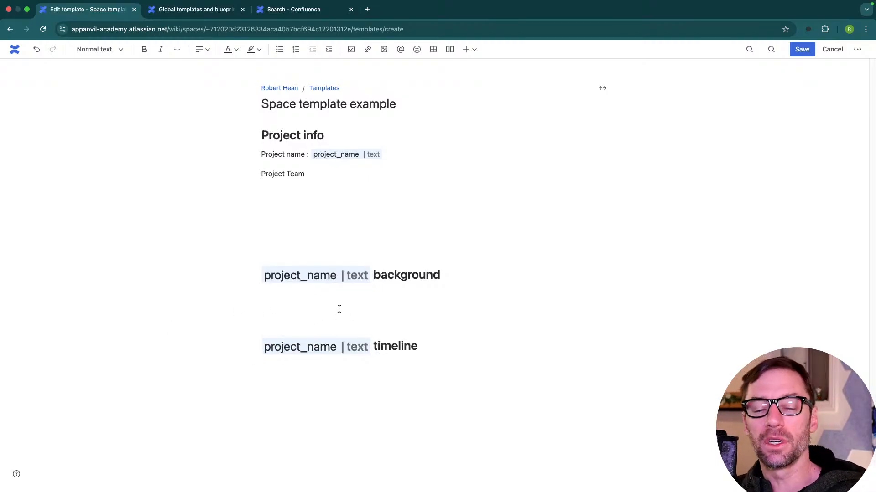
left_click(353, 155)
left_click(316, 283)
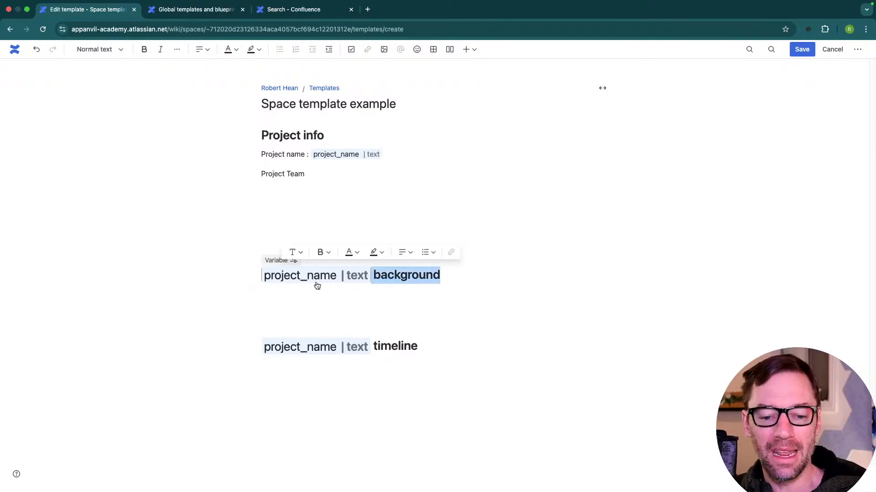
left_click(306, 352)
left_click(259, 412)
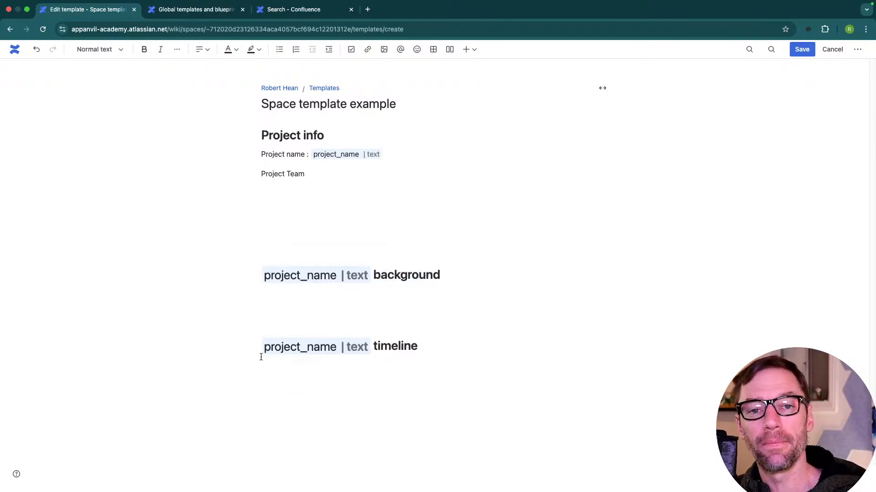
left_click(801, 54)
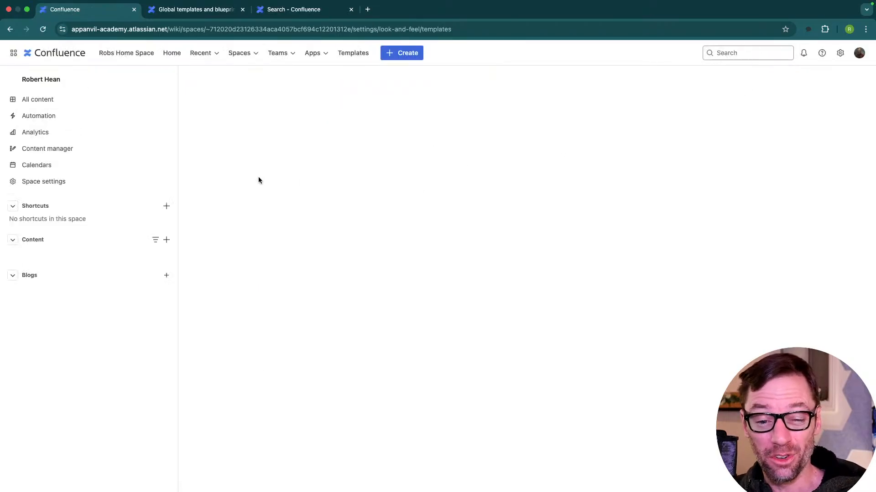
Step: Create a new page in the space and choose the custom template "Space template example" for it
left_click(401, 53)
left_click(406, 77)
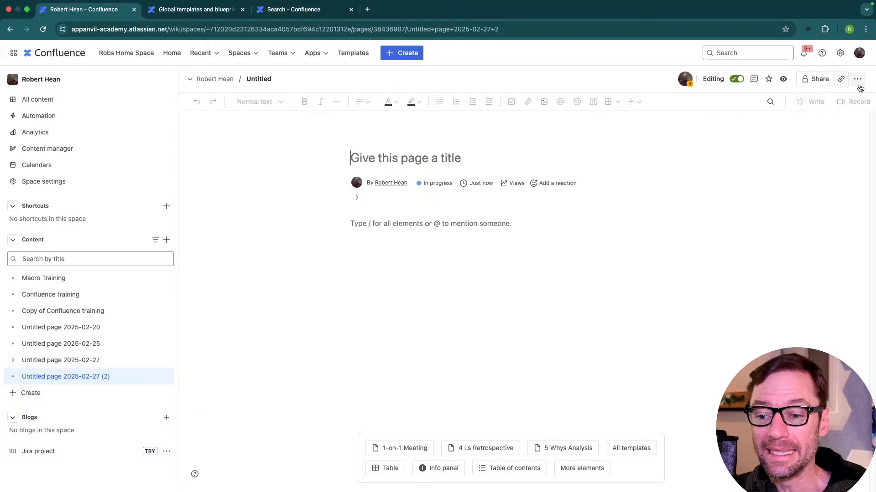
left_click(633, 447)
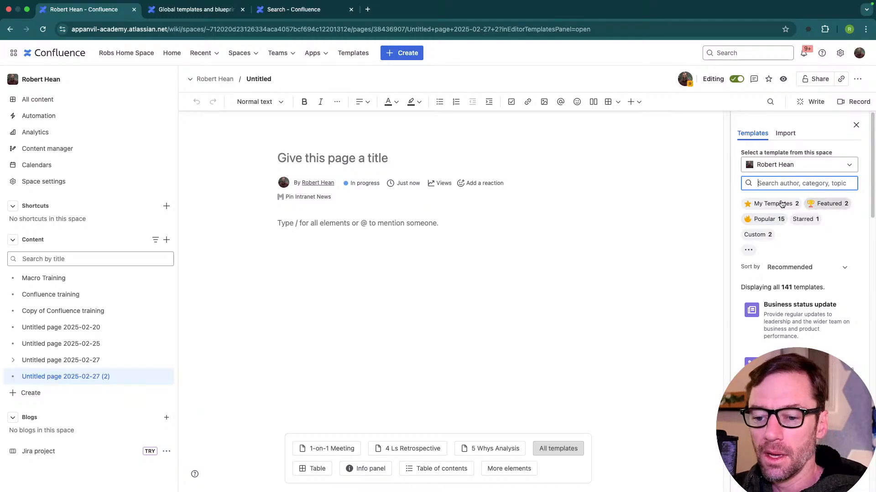
left_click(755, 235)
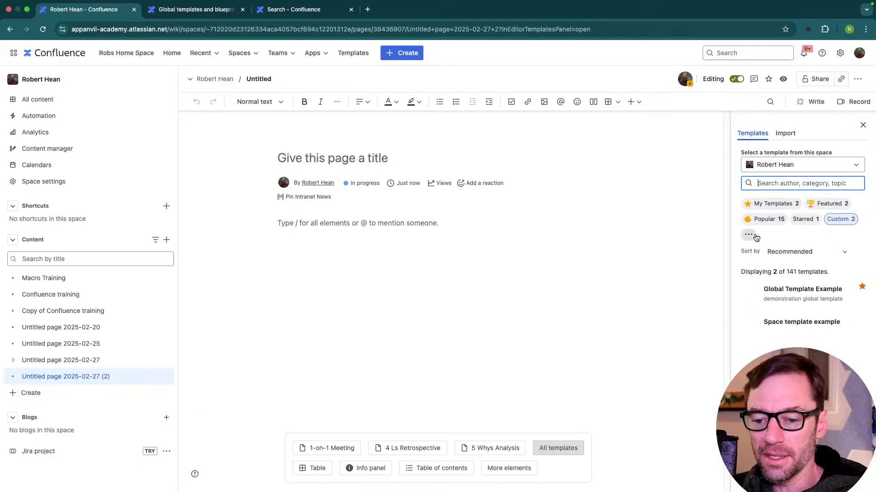
left_click(790, 330)
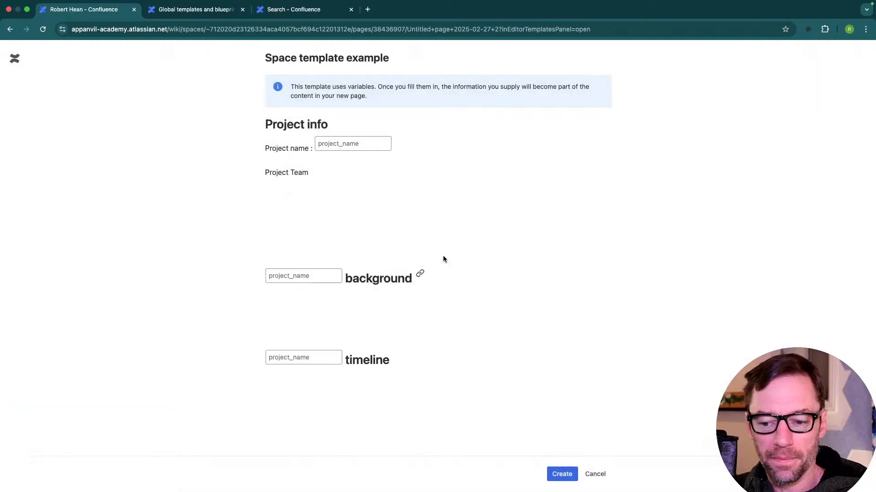
Step: Fill in the project_name variable with "Jayquill 3 : The Reckoning" and create the page content from the template
left_click(358, 143)
left_click(326, 188)
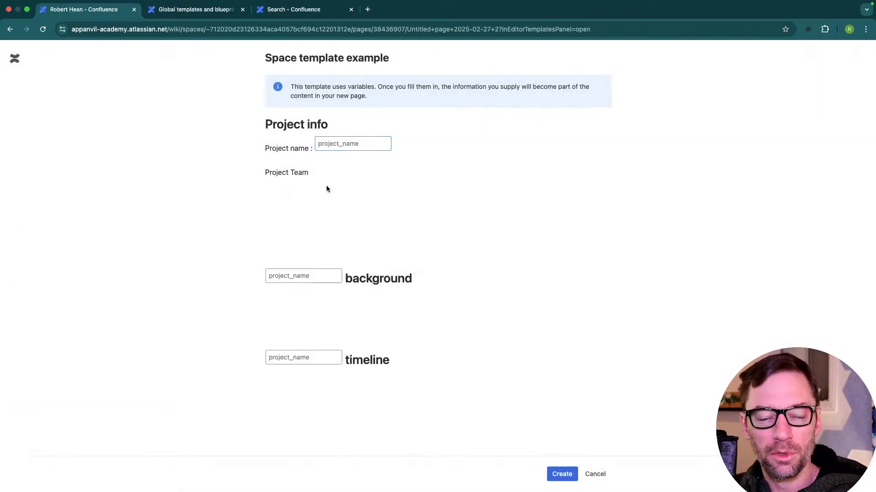
left_click(349, 145)
left_click_drag(290, 83, 402, 98)
left_click(371, 139)
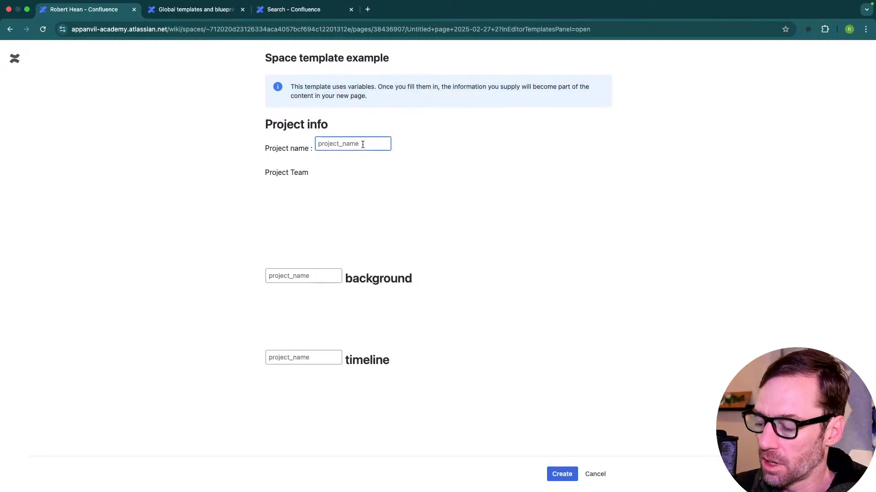
type("Jay")
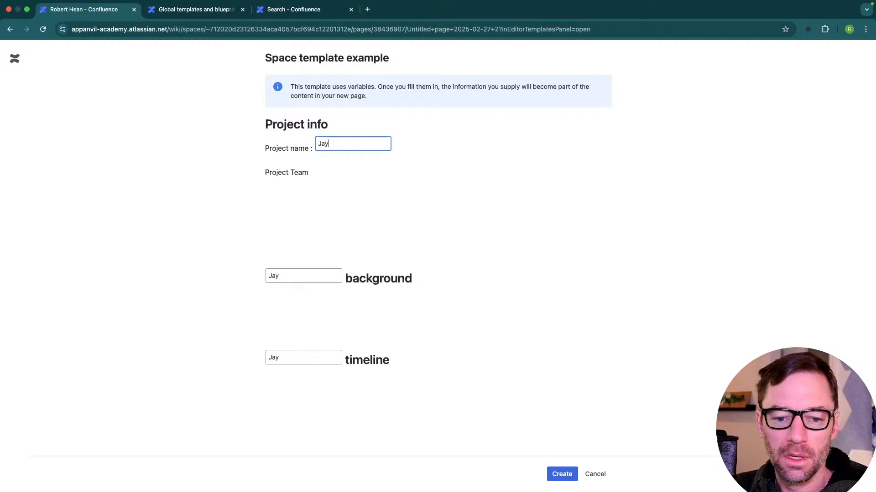
type("quill 3 : The ")
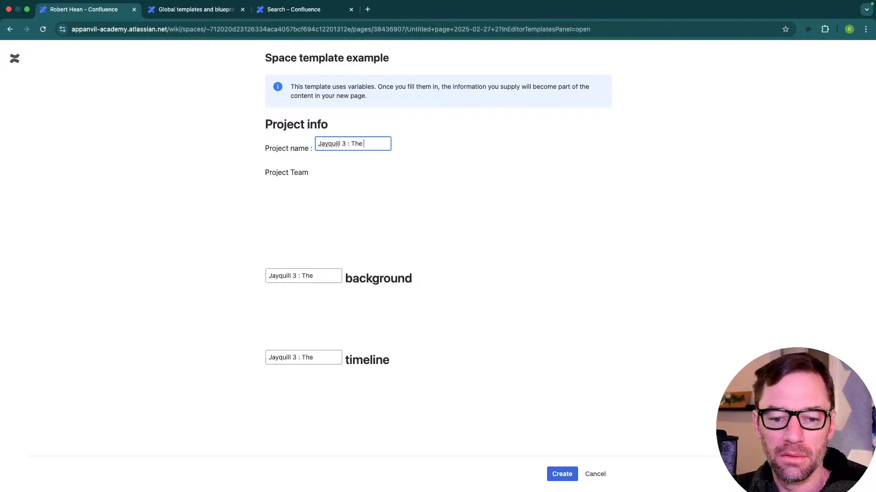
type("Reckoning")
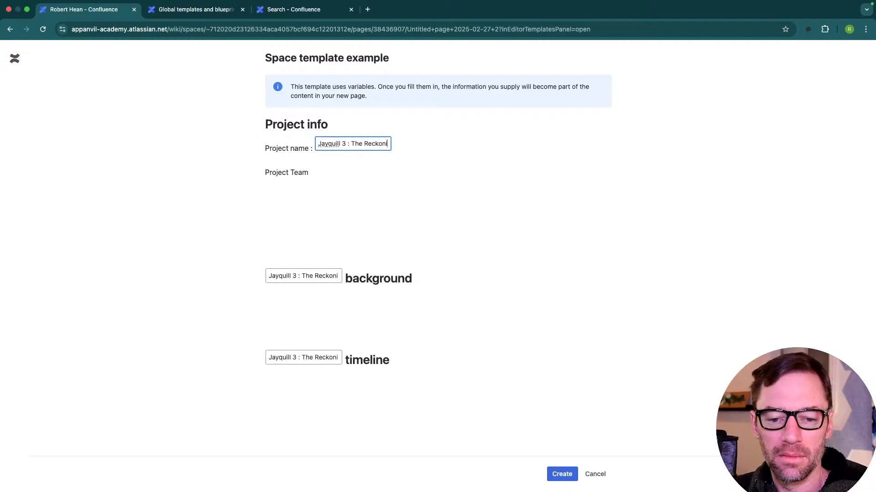
left_click(292, 275)
left_click_drag(304, 281, 299, 359)
left_click(559, 473)
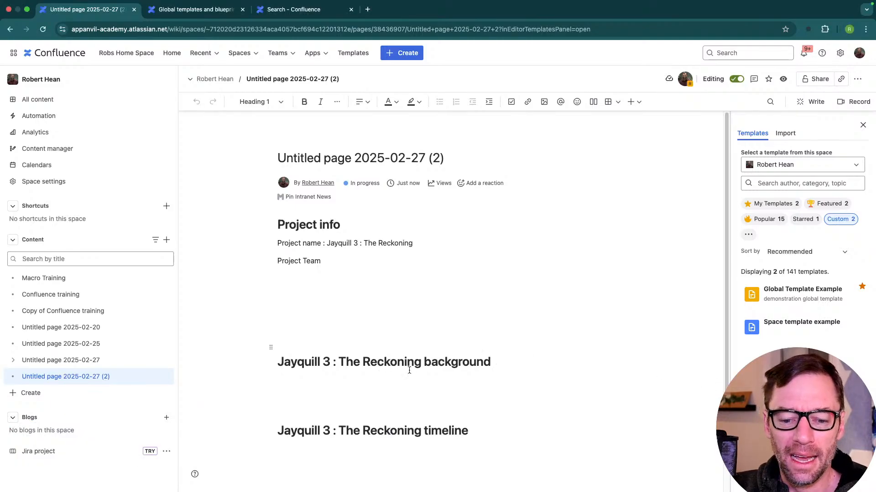
Step: Check the inserted project name in the background heading, the timeline heading and the Project name line
left_click_drag(420, 362, 255, 369)
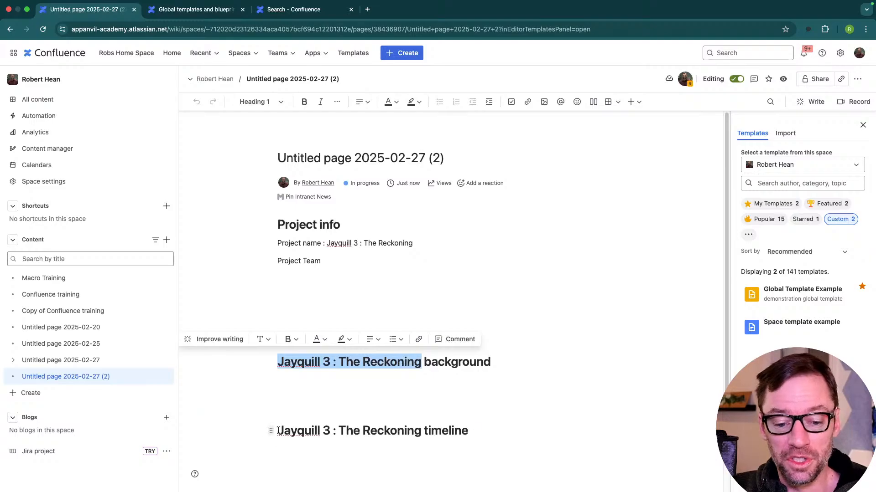
left_click_drag(276, 431, 420, 431)
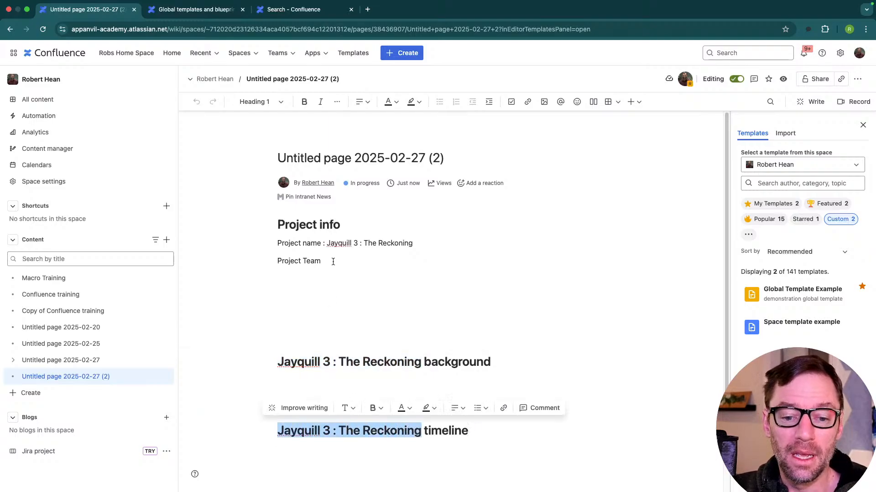
left_click_drag(327, 243, 413, 243)
left_click(405, 243)
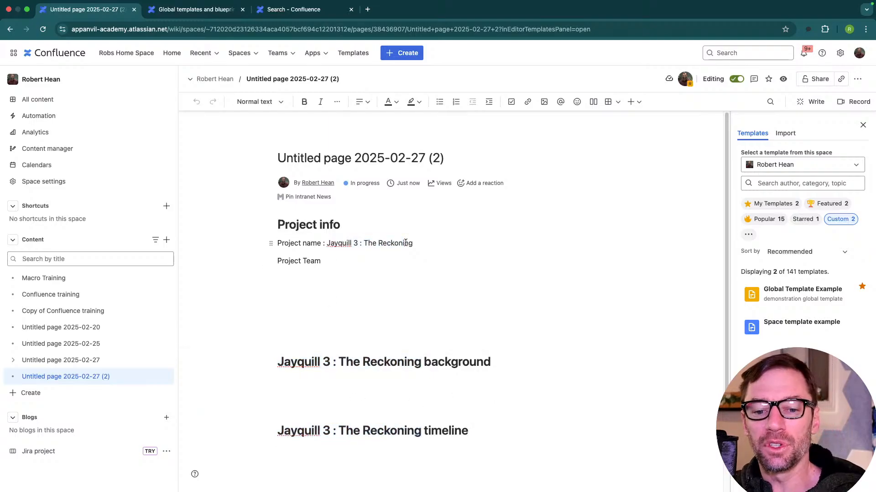
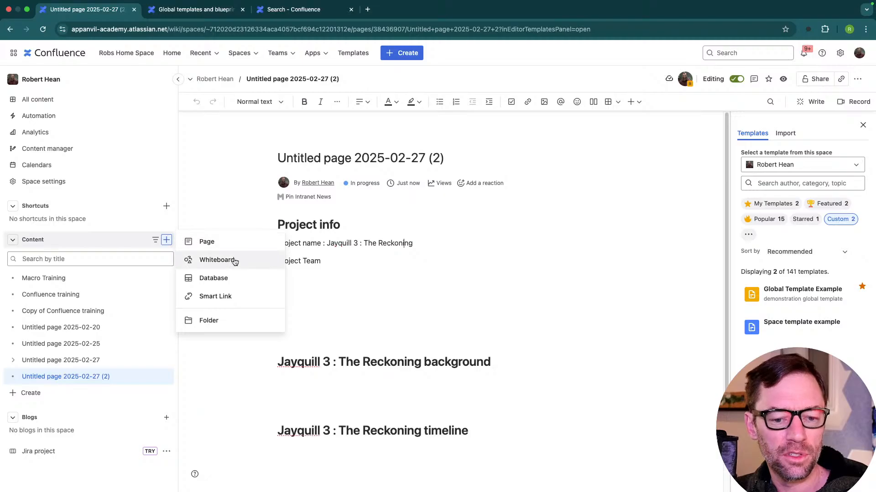
Step: Create a new whiteboard in the space's content and apply the Service blueprint template to it
left_click(234, 260)
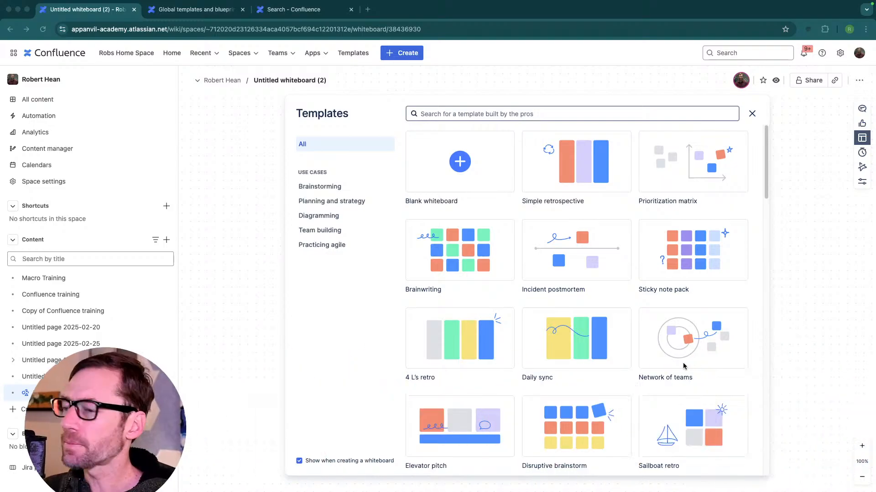
left_click(445, 277)
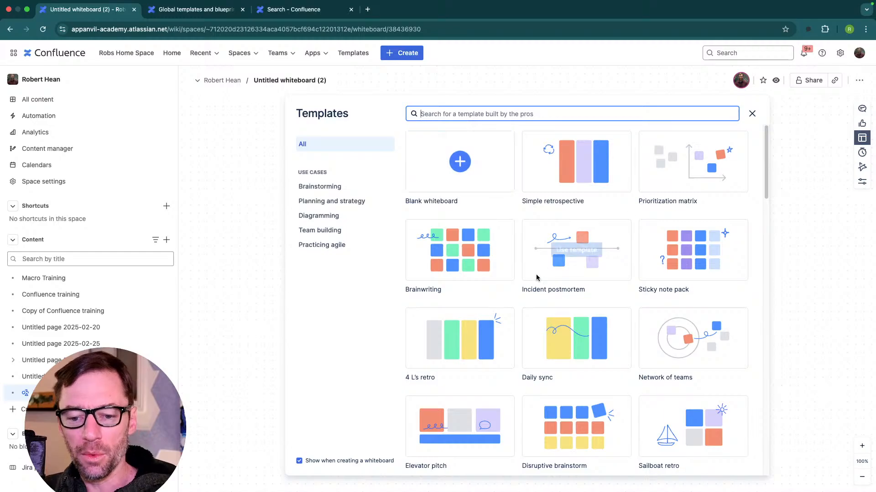
scroll(530, 246, "down", 5)
scroll(573, 292, "down", 3)
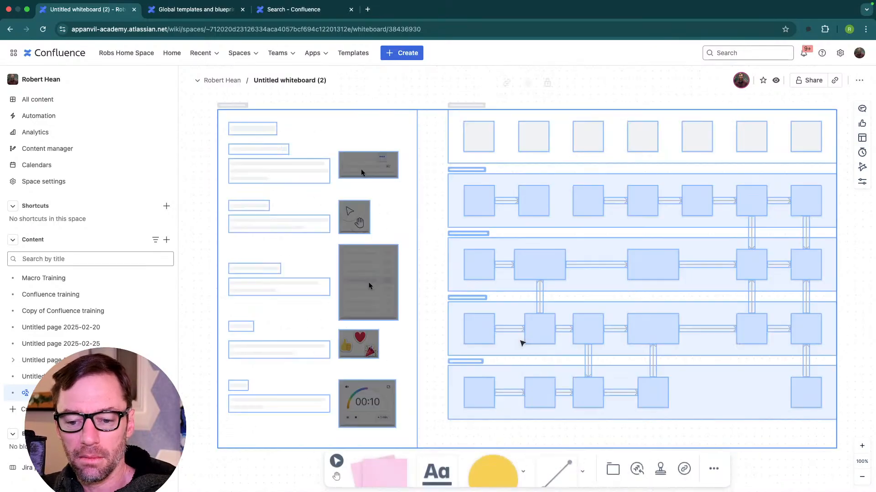
left_click(277, 465)
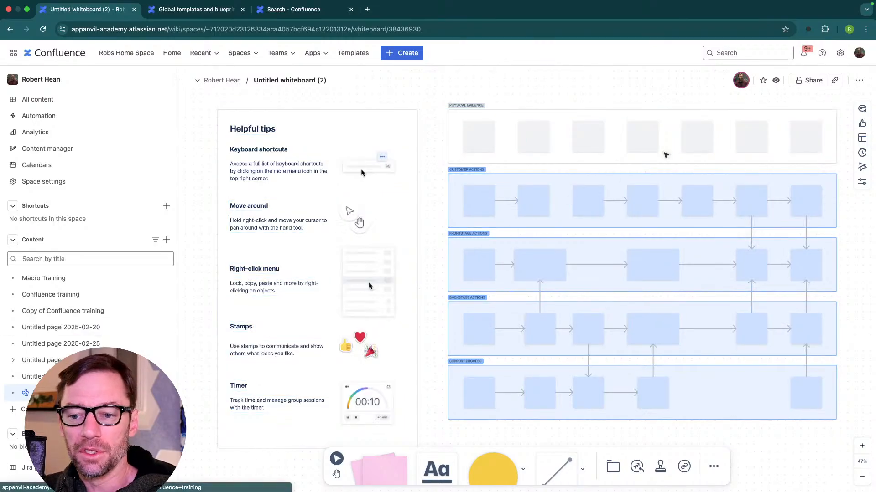
Step: Browse the whiteboard template gallery and add the Fishbone diagram template to the board
left_click(712, 469)
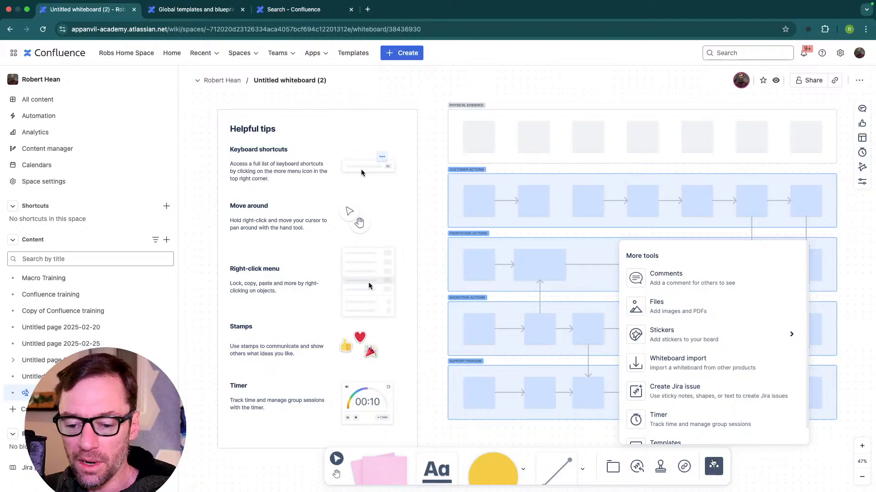
scroll(721, 411, "down", 1)
left_click(713, 434)
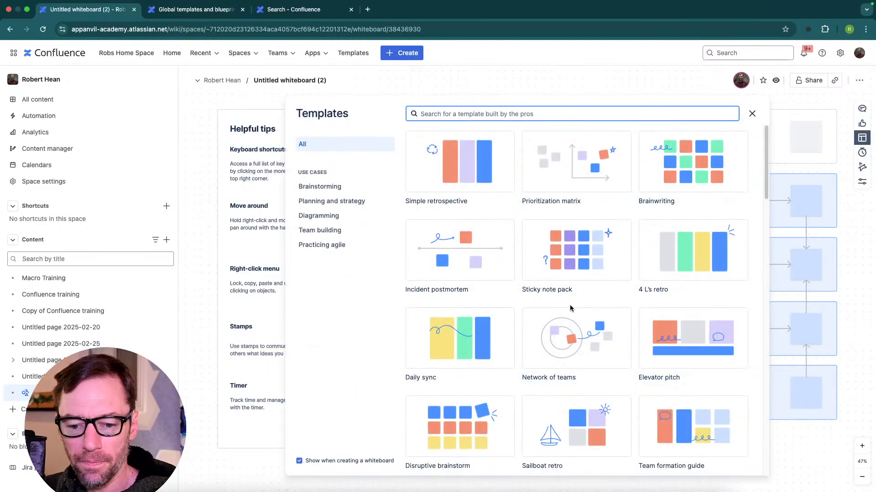
scroll(584, 330, "down", 1)
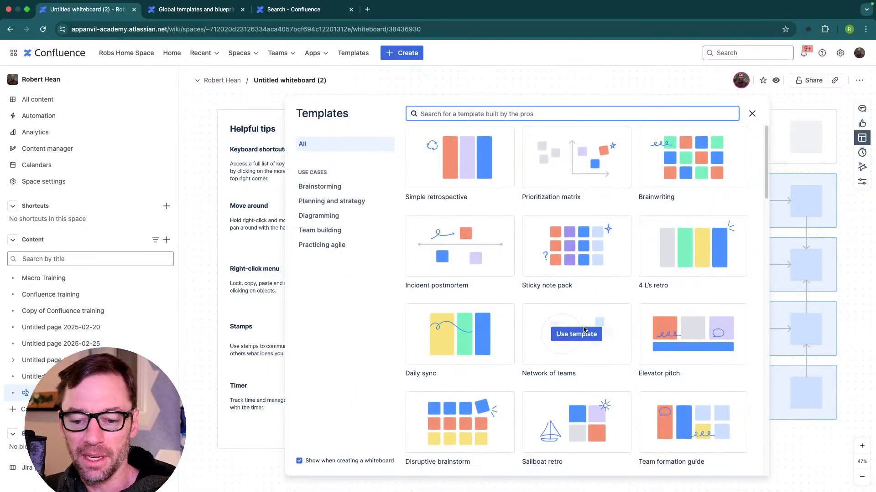
scroll(584, 329, "down", 5)
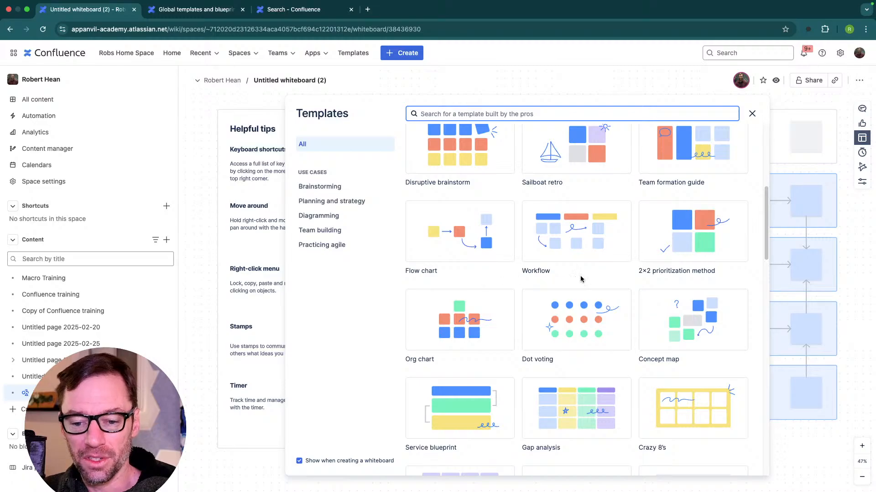
scroll(651, 361, "down", 5)
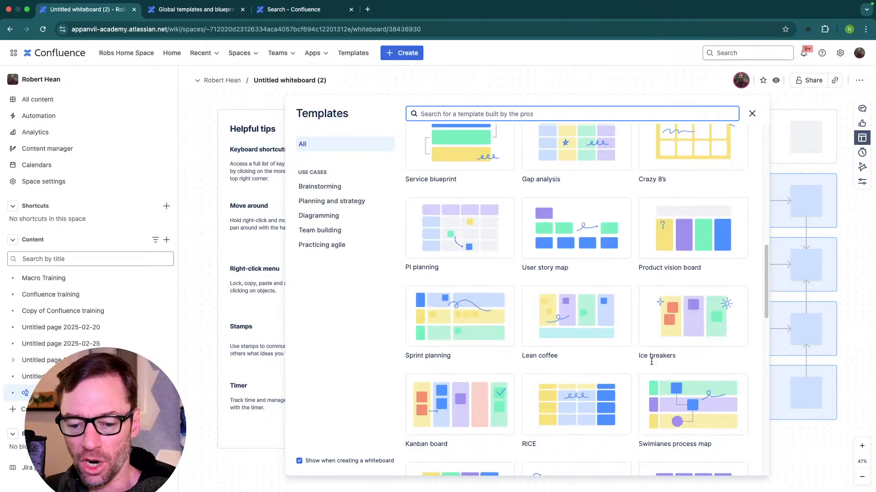
scroll(652, 361, "down", 1)
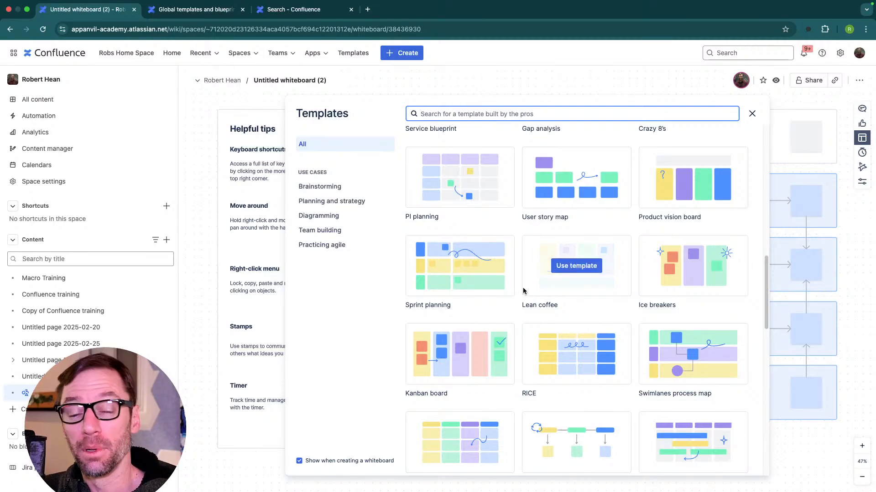
left_click(305, 463)
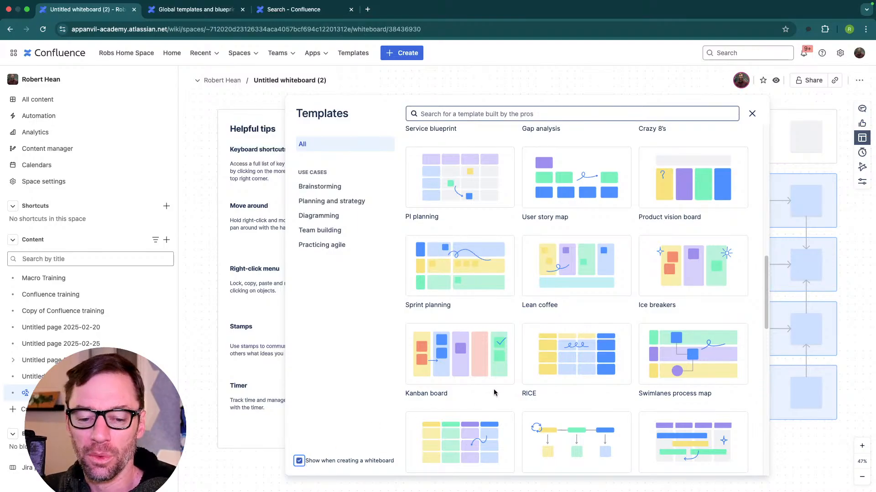
scroll(548, 354, "down", 1)
scroll(548, 354, "down", 5)
scroll(547, 350, "down", 2)
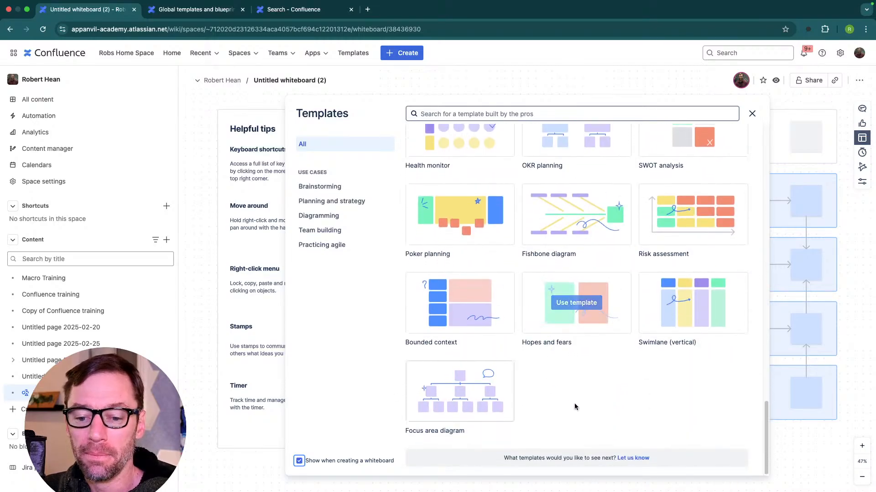
left_click(576, 215)
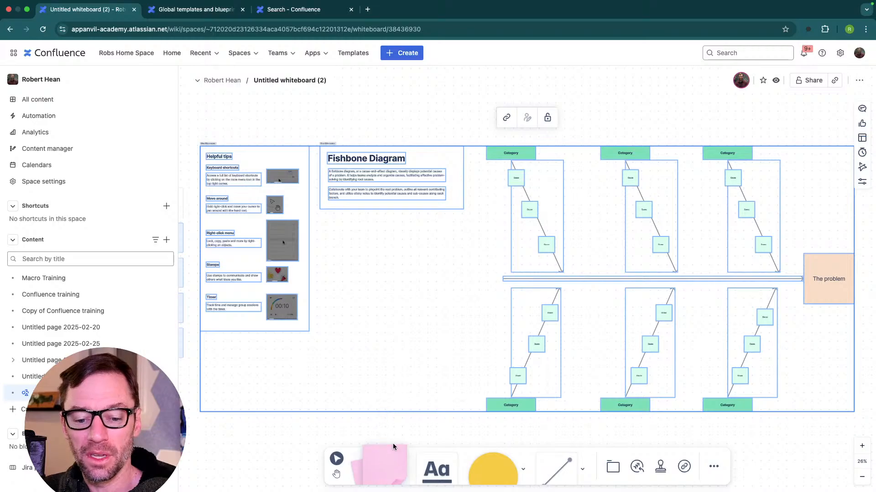
left_click(399, 438)
Step: Examine the Fishbone Diagram's description, its category branches and the problem box on the whiteboard
scroll(367, 297, "up", 10)
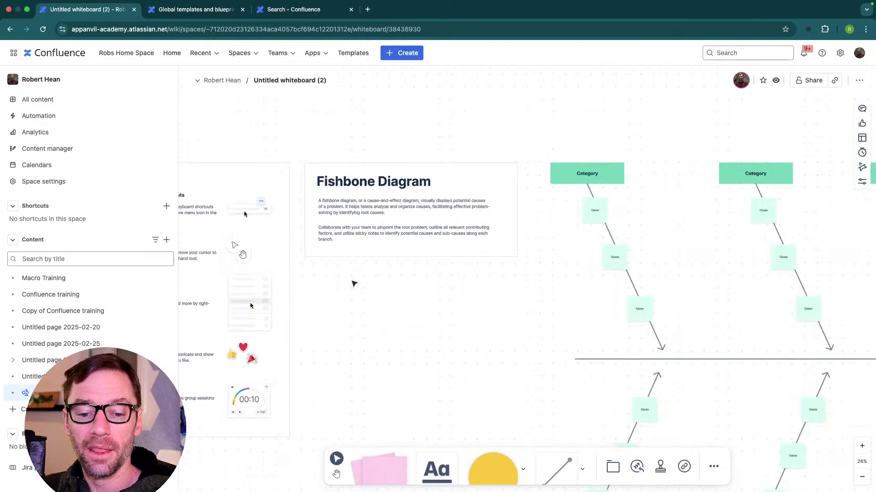
left_click_drag(336, 294, 352, 391)
scroll(408, 312, "up", 5)
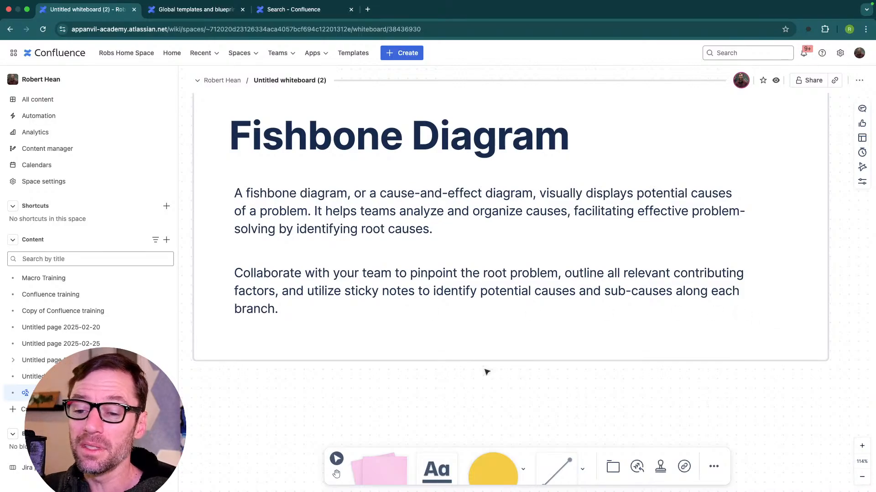
scroll(504, 307, "down", 2)
scroll(503, 306, "down", 10)
left_click_drag(509, 375, 304, 284)
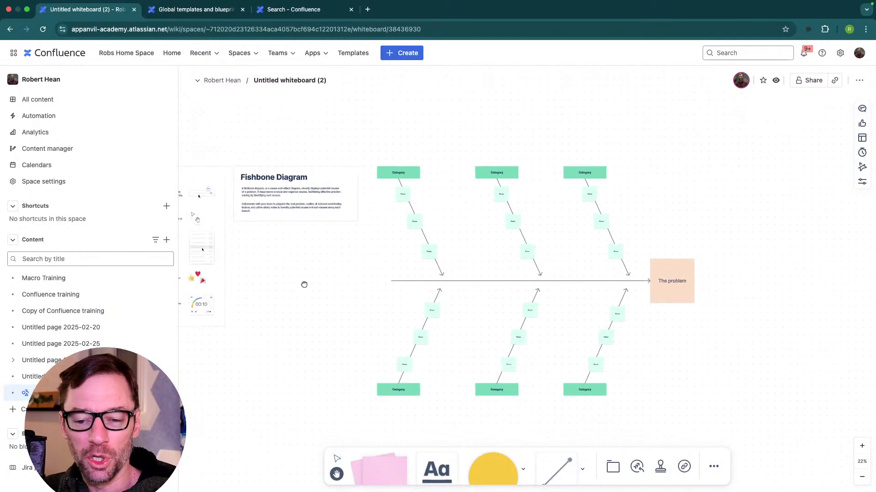
key("v")
left_click_drag(390, 148, 511, 148)
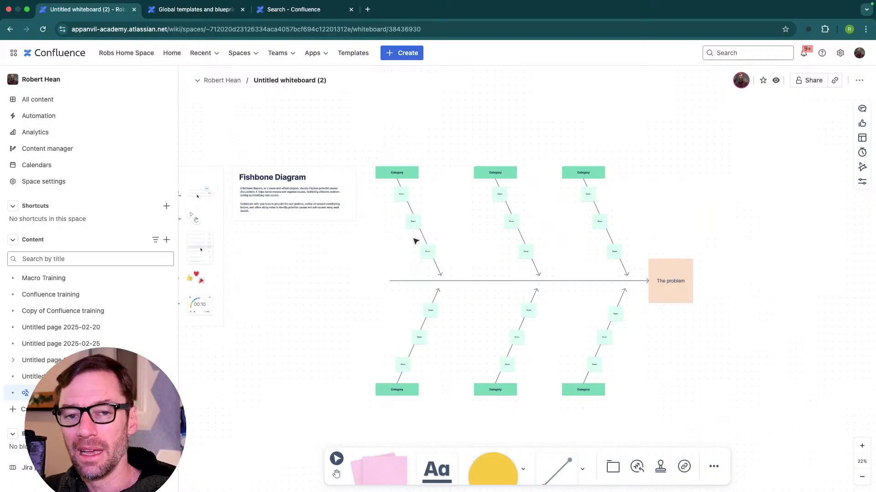
Step: Create a new database in the space's content and apply the Product requirements template to it
left_click_drag(267, 298, 529, 289)
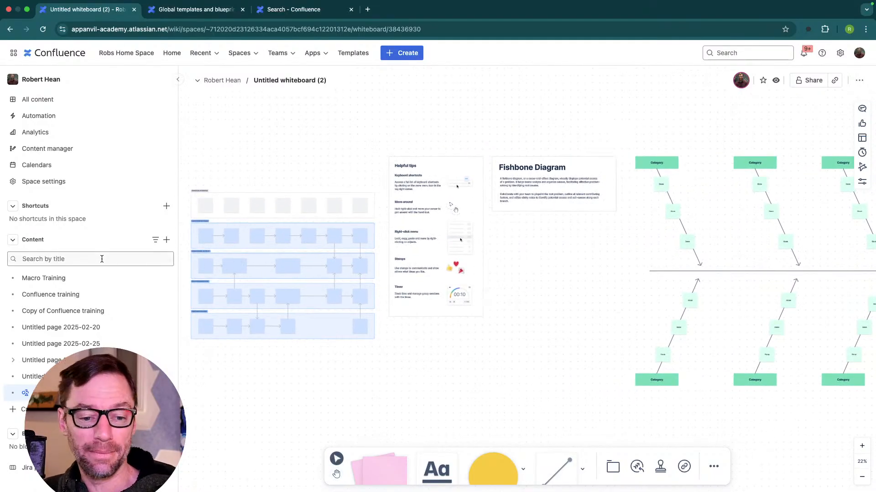
left_click(166, 239)
left_click(230, 280)
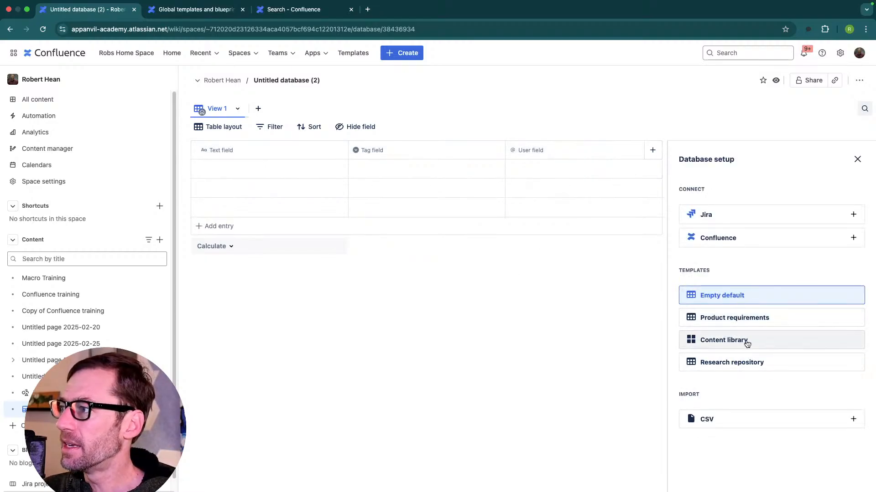
left_click(735, 319)
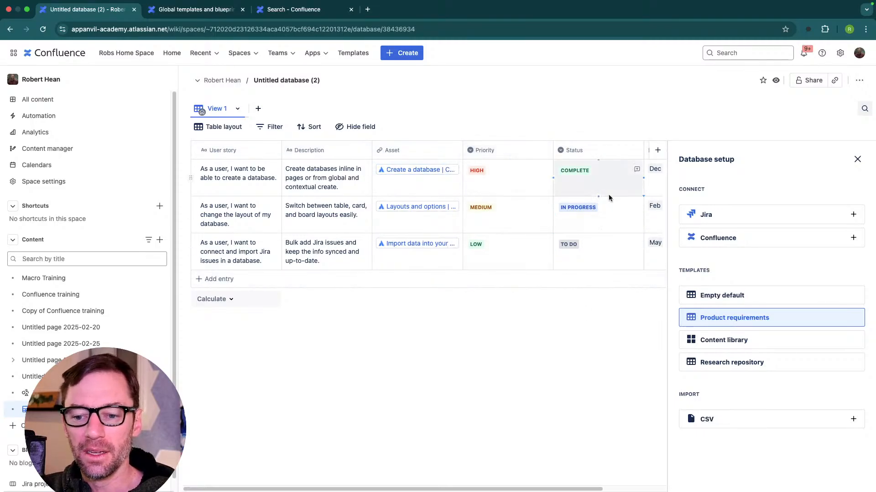
Step: Collapse the space sidebar and switch the database template to Content library, finishing with Research repository
left_click(179, 81)
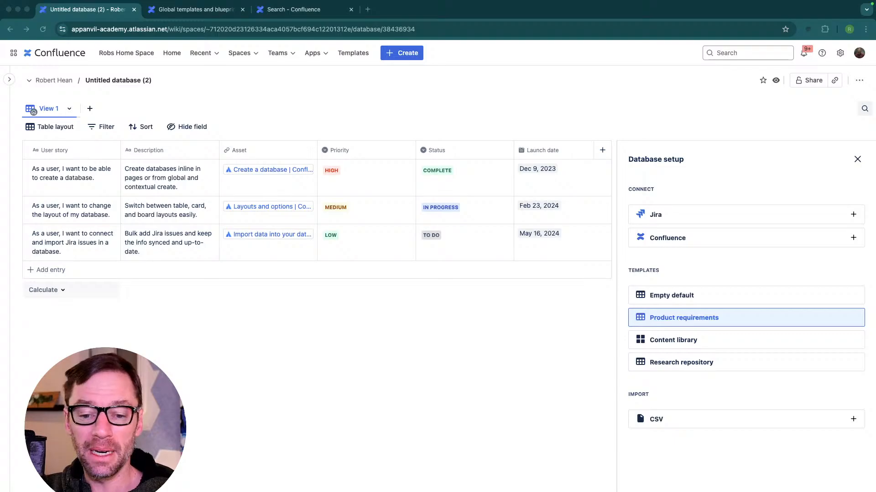
left_click(702, 341)
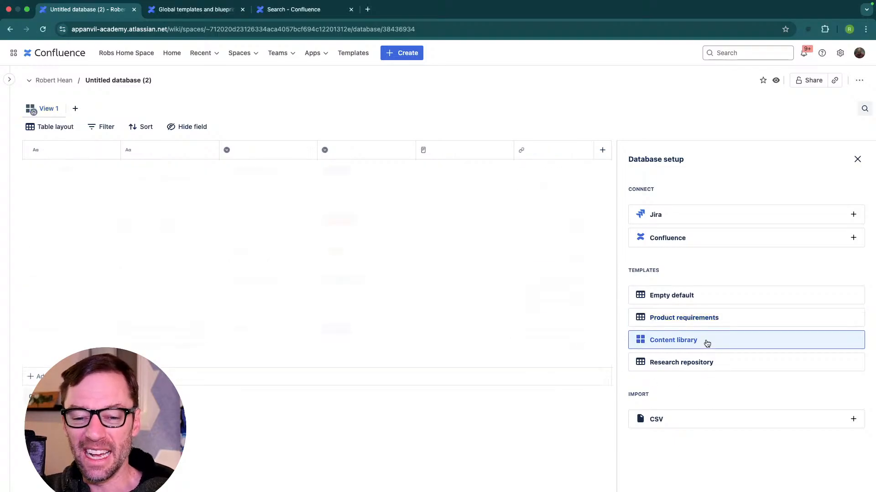
left_click(675, 365)
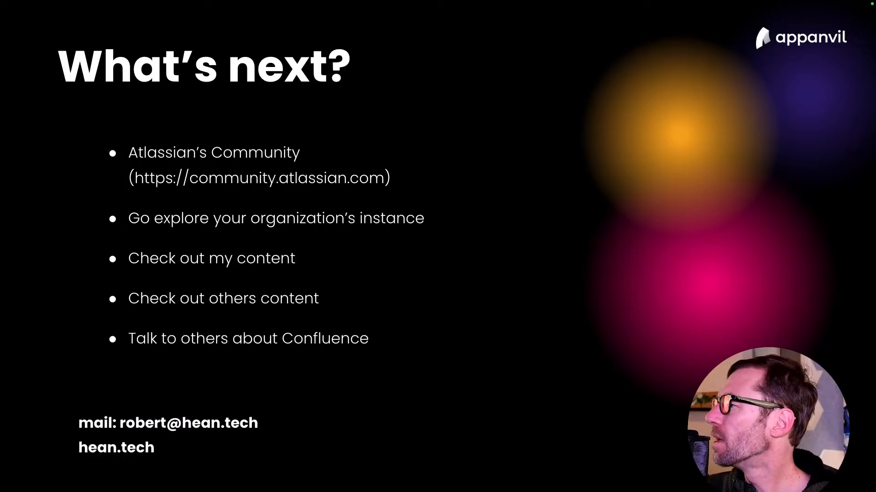
Step: Return to the Confluence browser window and open the Related content options in the space's general settings
key("ctrl+Left")
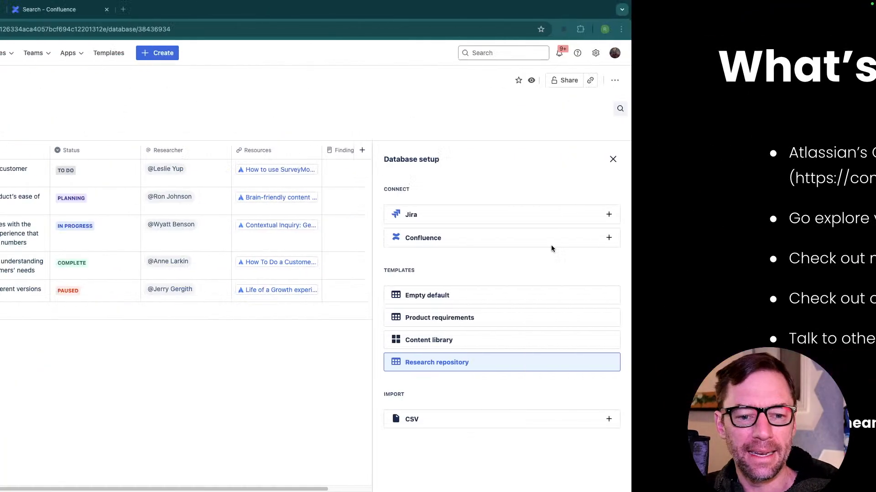
left_click(10, 79)
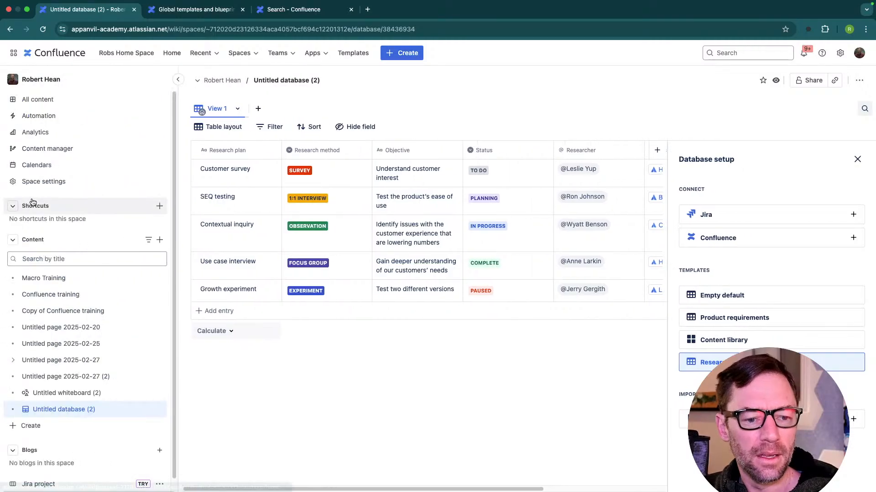
left_click(45, 182)
scroll(327, 253, "down", 2)
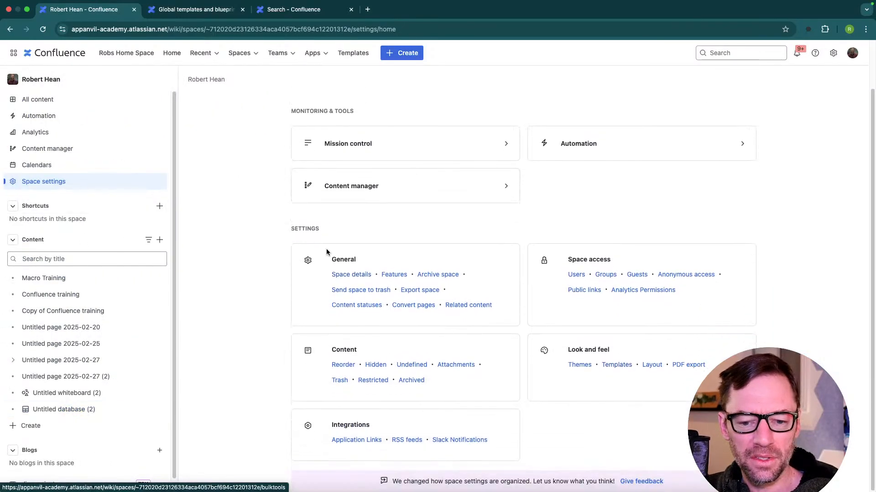
left_click(458, 306)
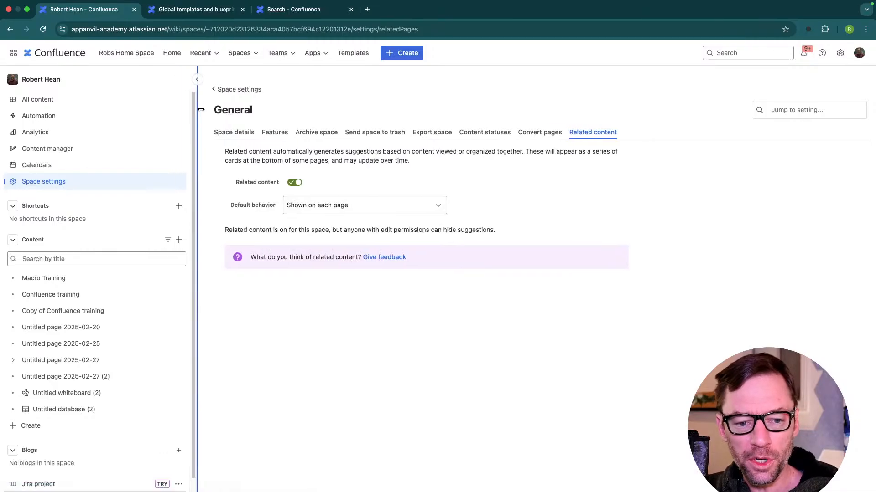
left_click_drag(204, 152, 183, 153)
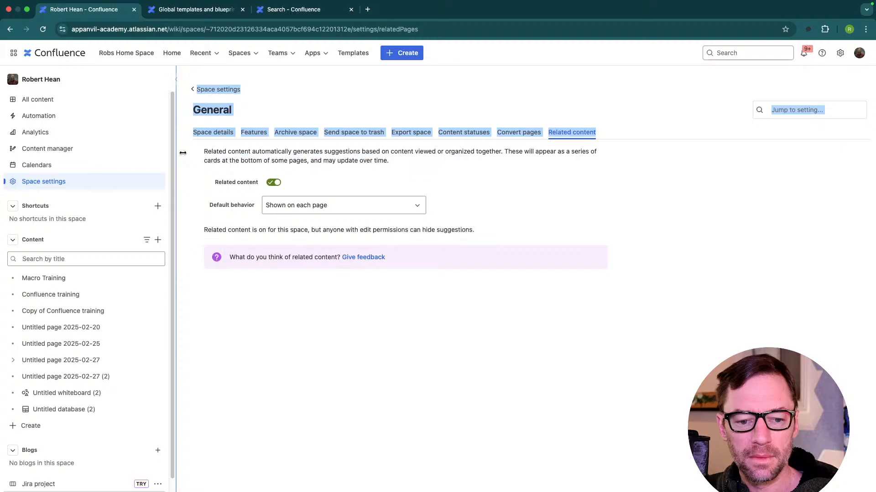
left_click(237, 213)
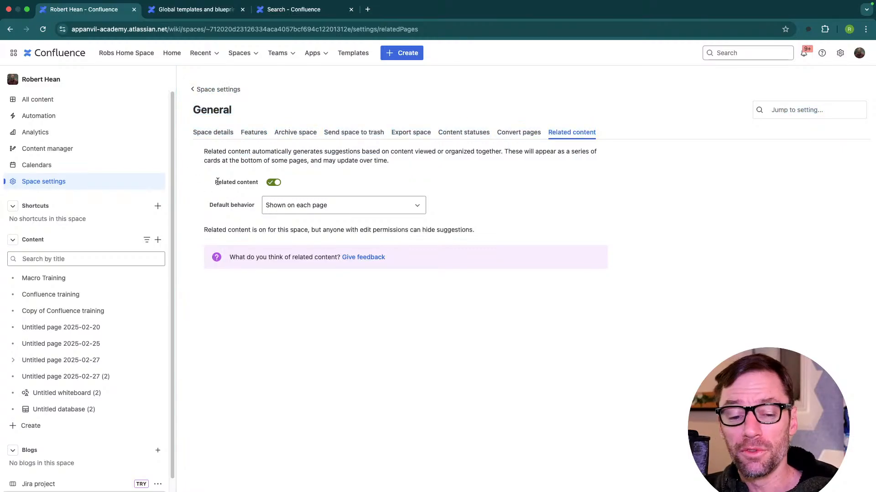
Step: Keep the default behavior at Shown on each page and switch Related content off and back on for the space
mouse_move(216, 182)
left_mouse_down()
mouse_move(259, 184)
mouse_move(205, 184)
left_mouse_up()
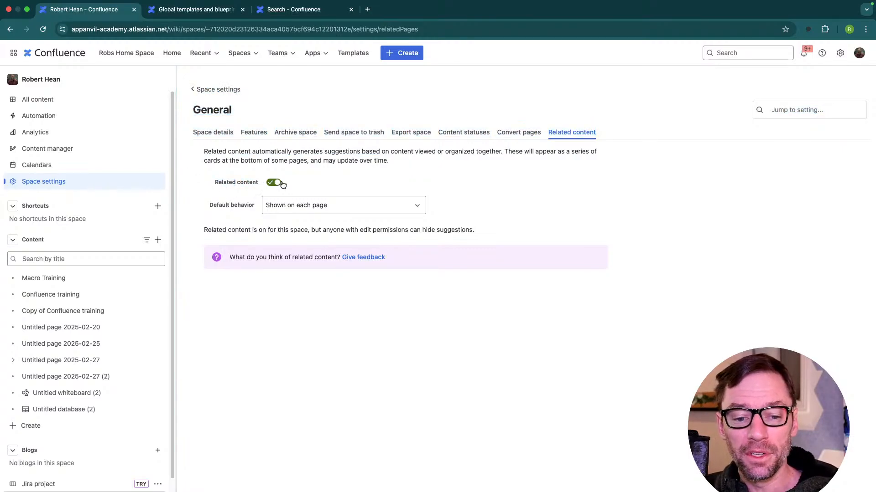
left_click(340, 208)
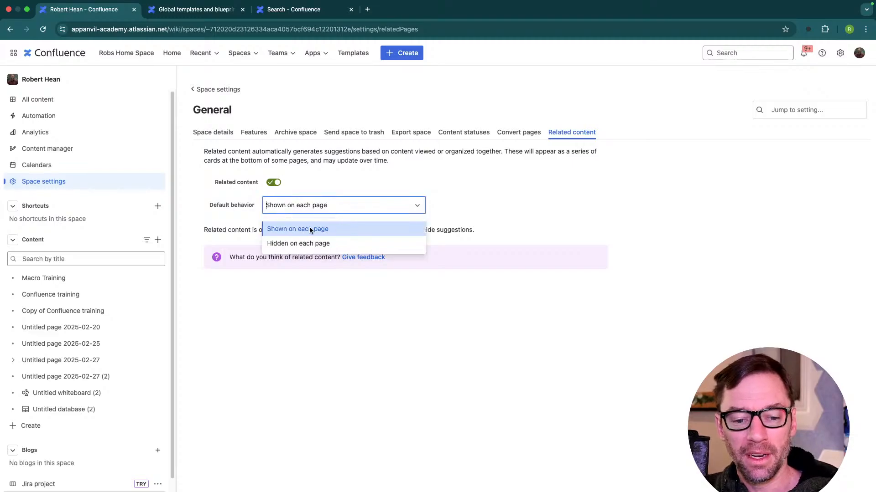
left_click(282, 229)
left_click(274, 182)
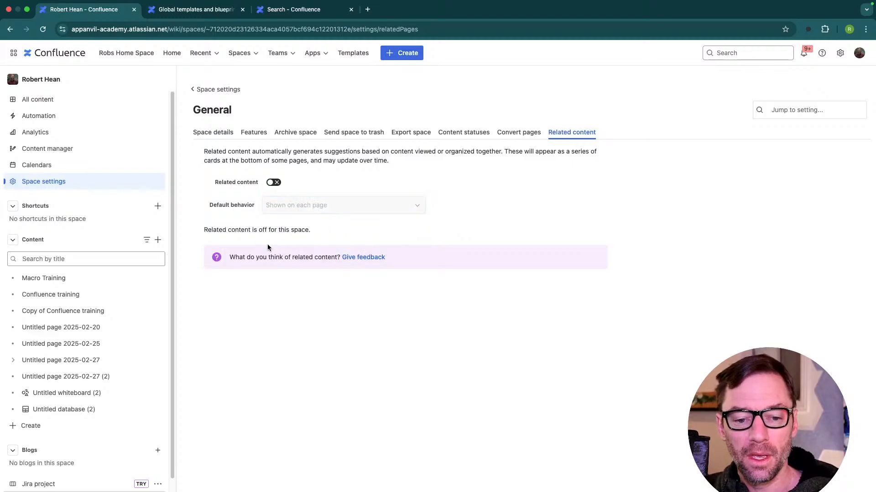
left_click(275, 183)
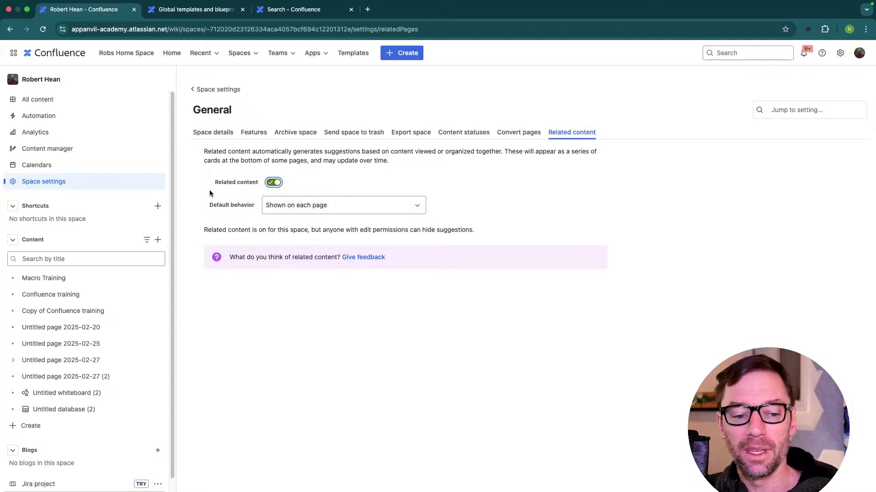
Step: View the Related content section on the Macro Training page, collapsing it and expanding it again
left_click(90, 279)
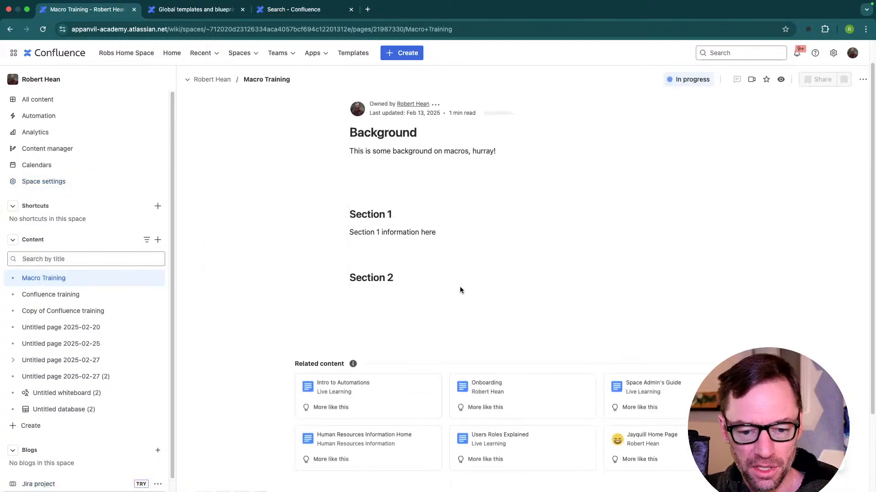
scroll(467, 292, "down", 2)
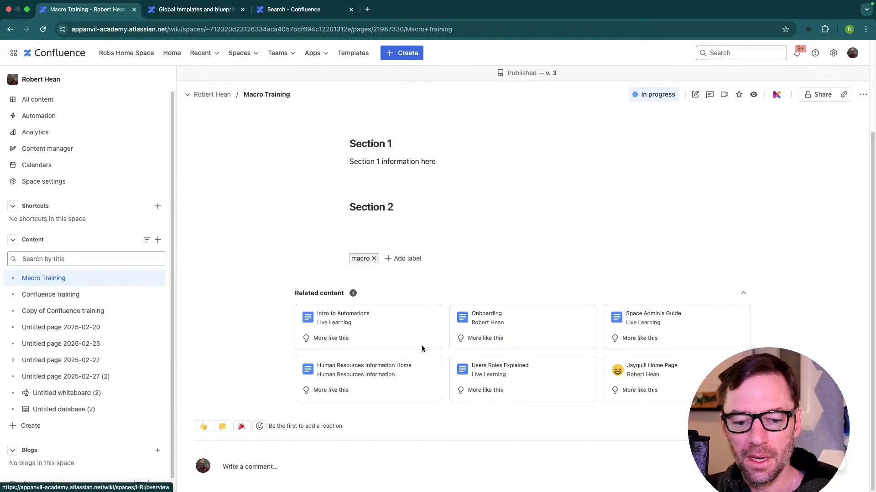
left_click(352, 294)
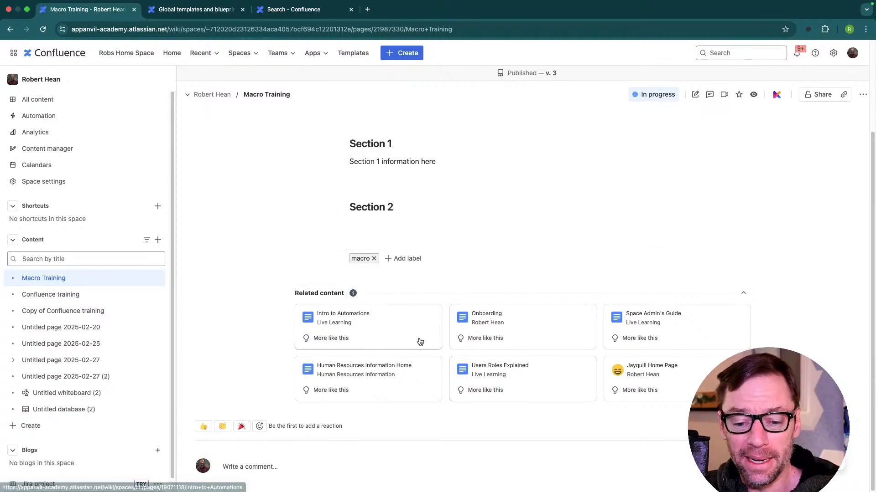
left_click(743, 293)
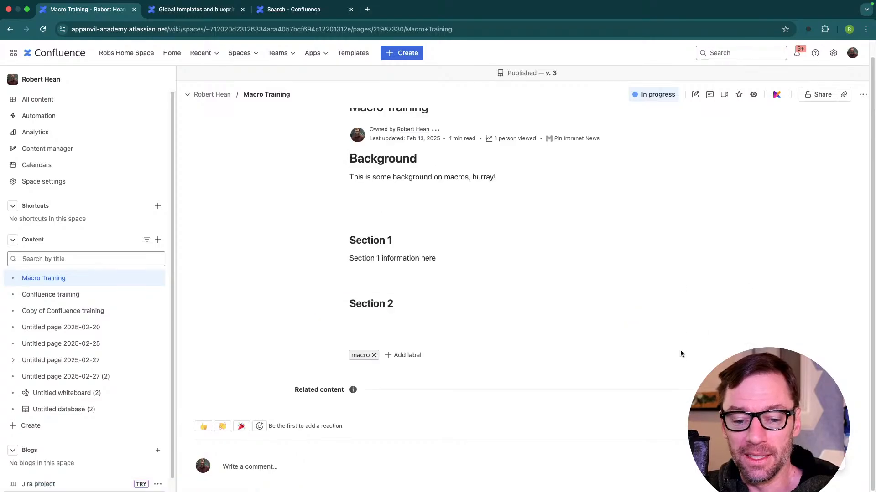
left_click(743, 390)
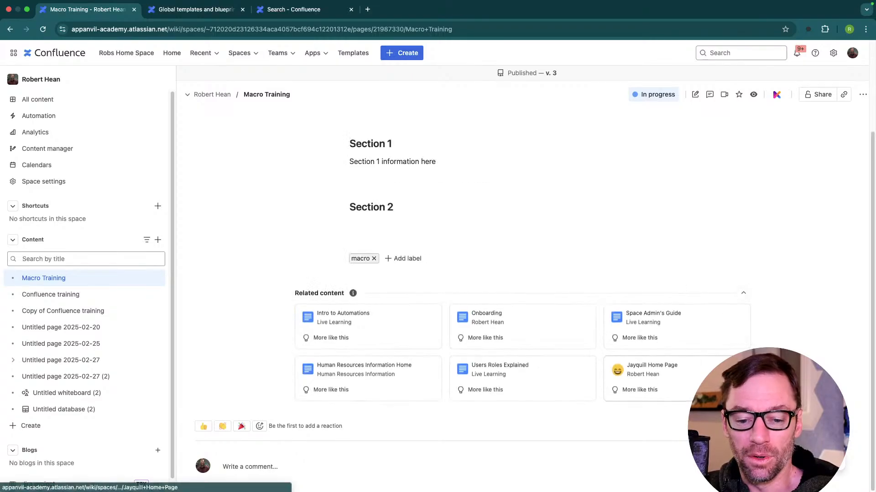
Step: Check the Macro Training page in the editor and reopen the space's Related content settings
left_click(694, 94)
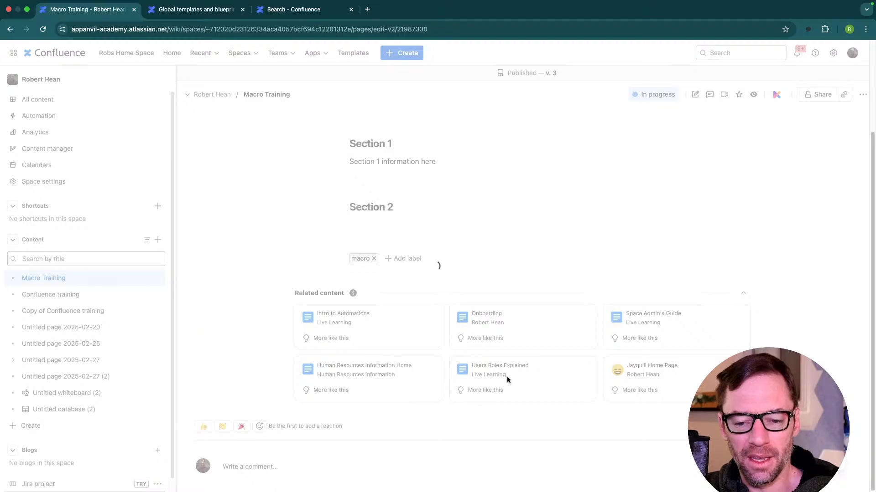
left_click(592, 308)
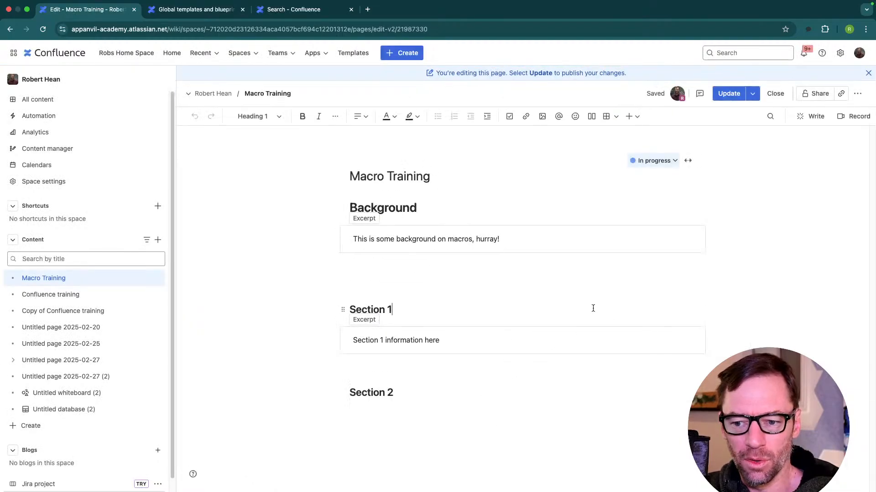
key("super+bracketleft")
left_click(61, 182)
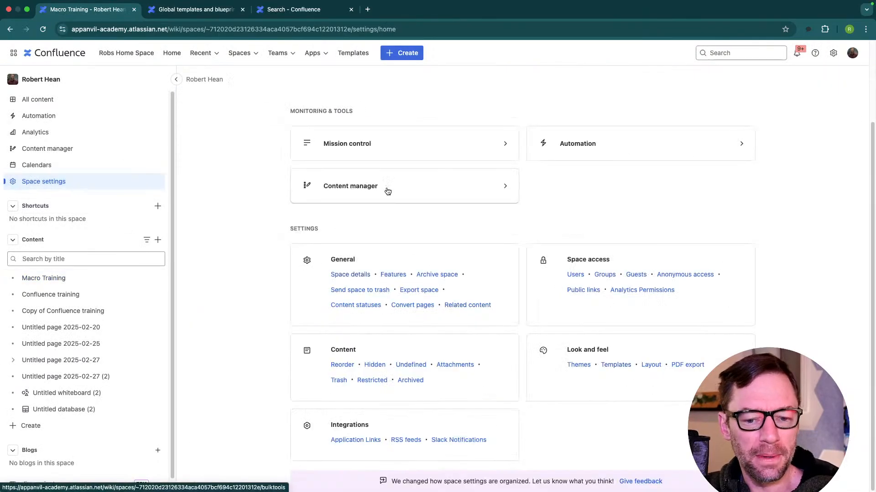
left_click(465, 306)
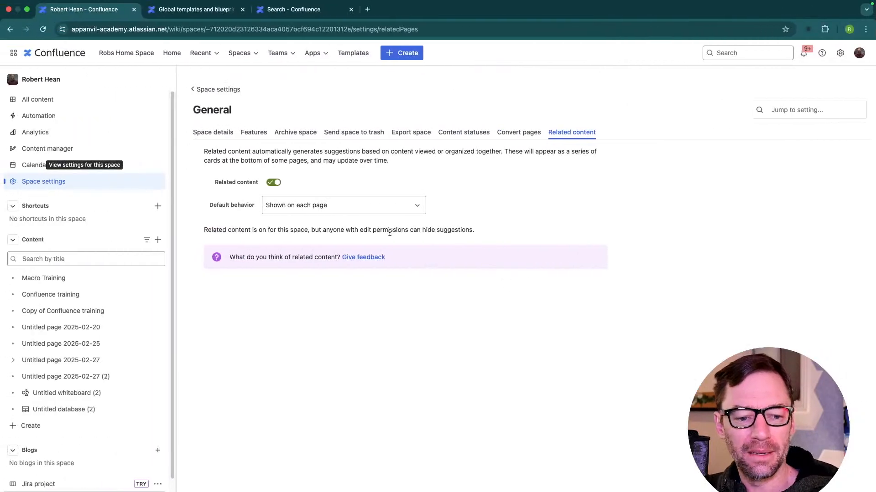
Step: Edit the Macro Training page and add a Filter by label (Content by label) macro below the Section 2 heading
left_click(72, 278)
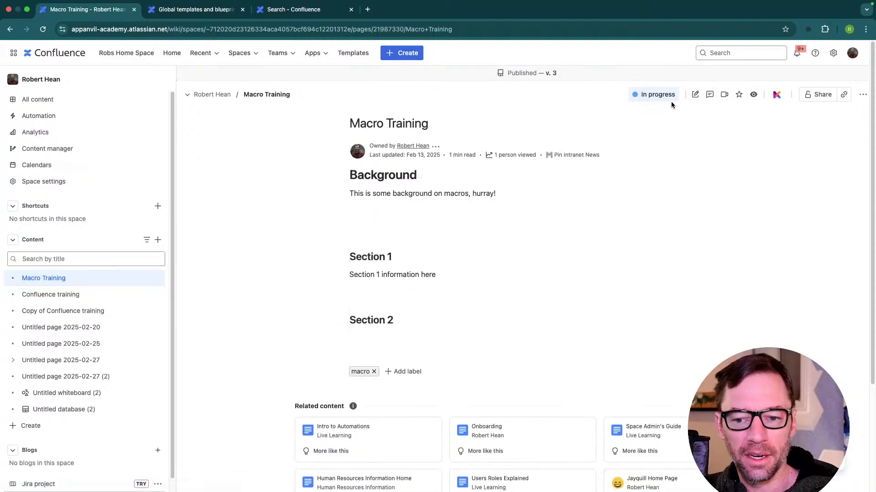
left_click(695, 94)
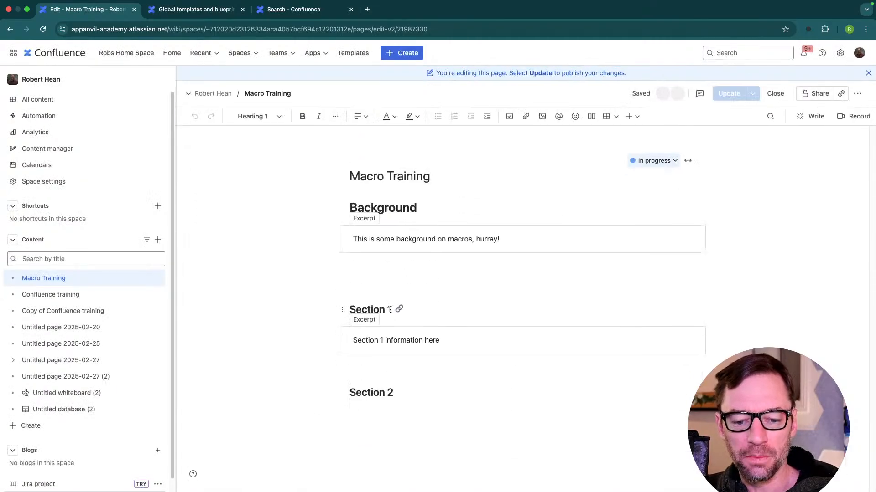
left_click(393, 397)
key("Return")
type("/conten")
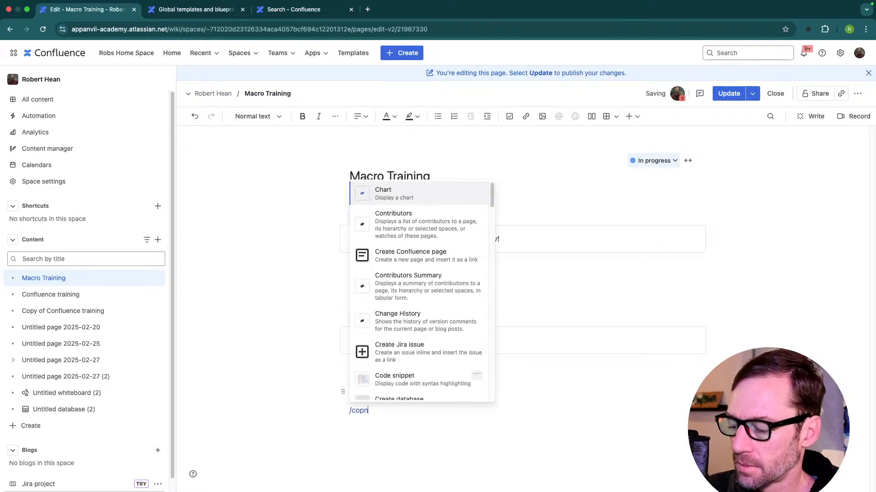
type("t")
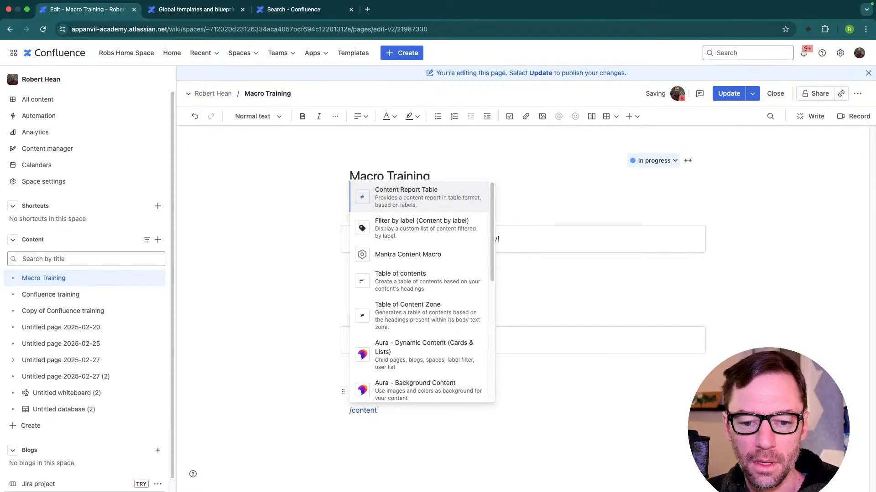
key("Down")
key("Return")
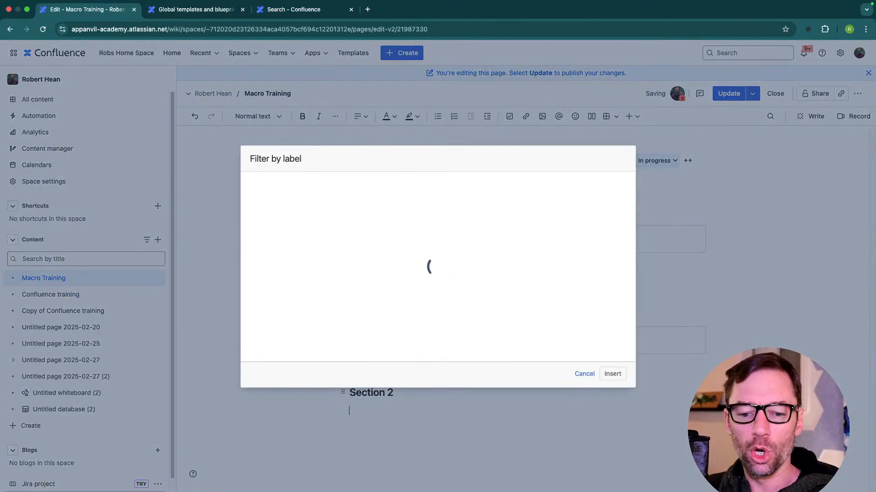
Step: Set the Filter by label macro's label to global and refresh its preview
left_click(279, 224)
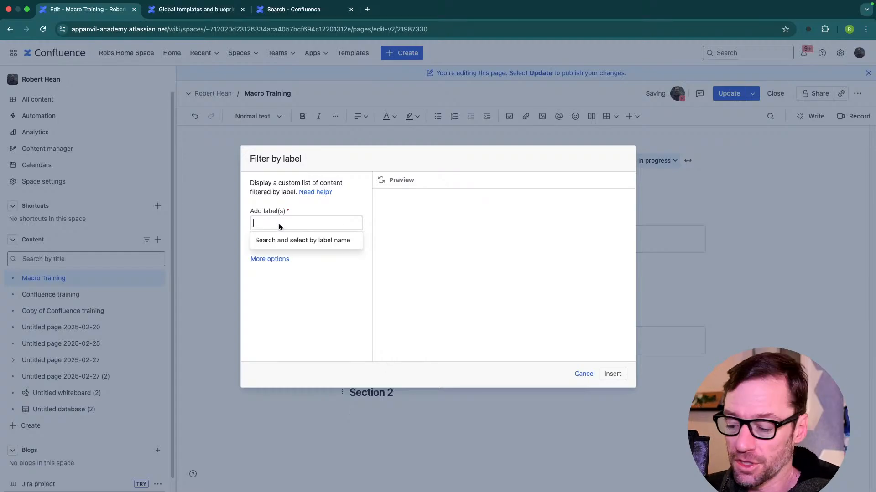
type("global")
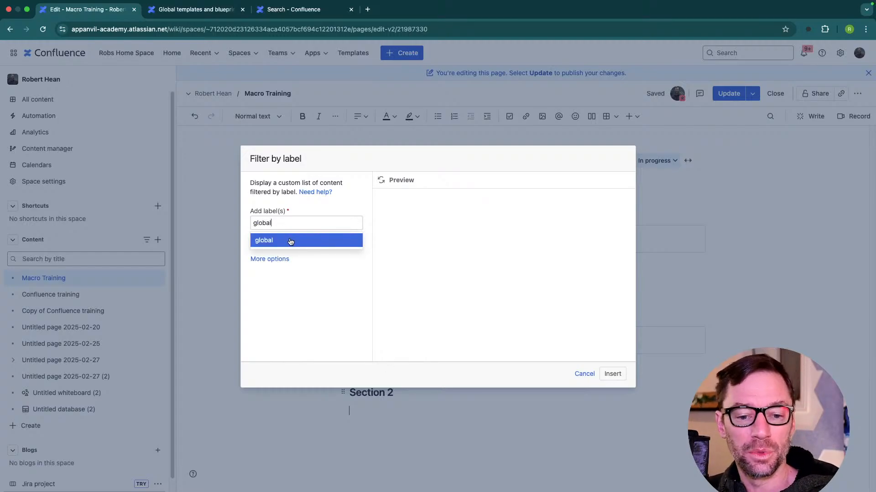
left_click(289, 239)
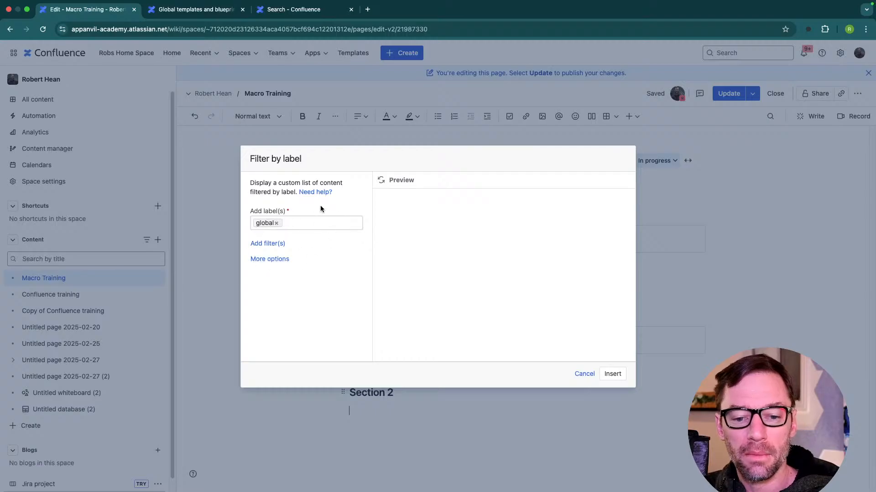
left_click(380, 181)
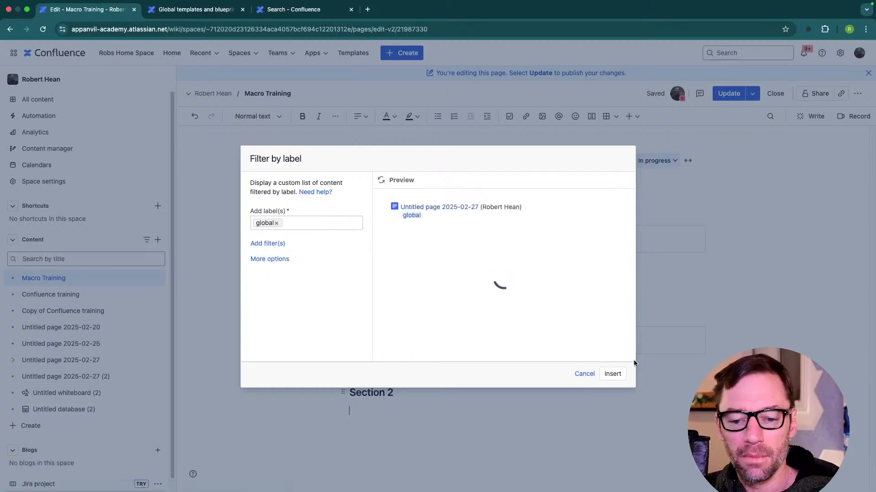
left_click_drag(464, 242, 394, 203)
left_click(546, 296)
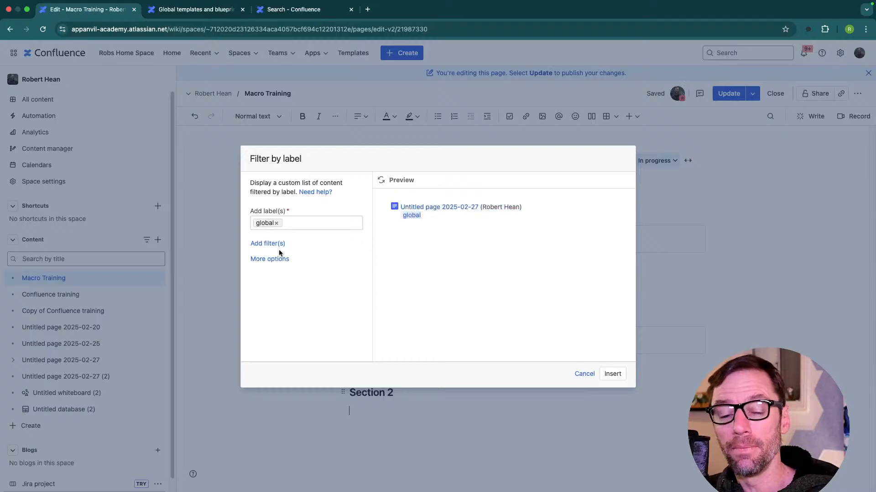
Step: Expand the Filter by label macro's additional options and try its display preview, label and space name settings, keeping preview None and both displays enabled
left_click(270, 259)
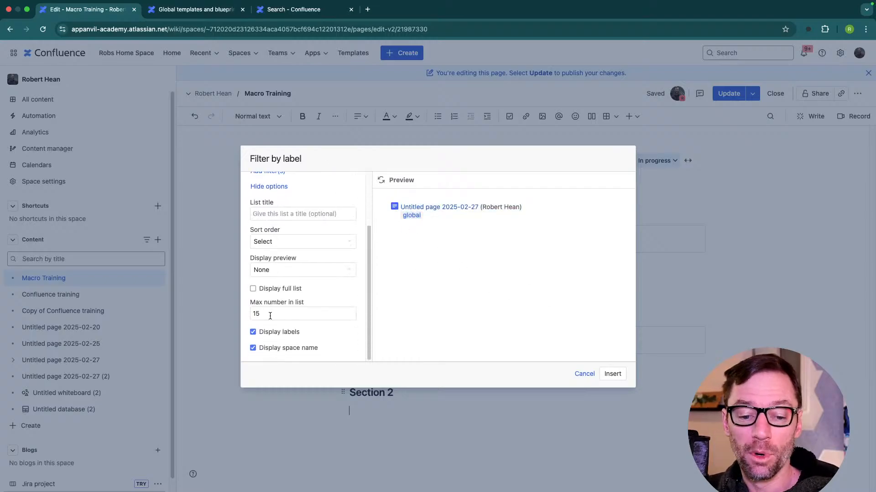
left_click(295, 275)
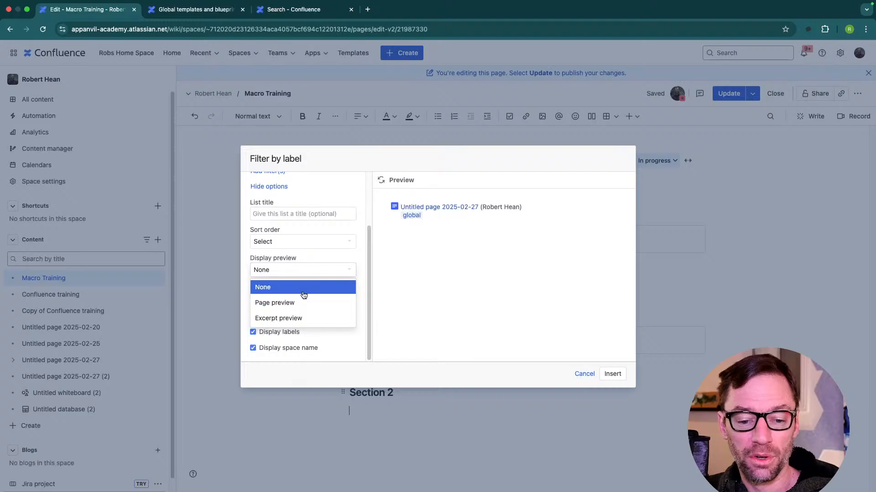
left_click(301, 289)
left_click(282, 348)
left_click(285, 335)
left_click(283, 346)
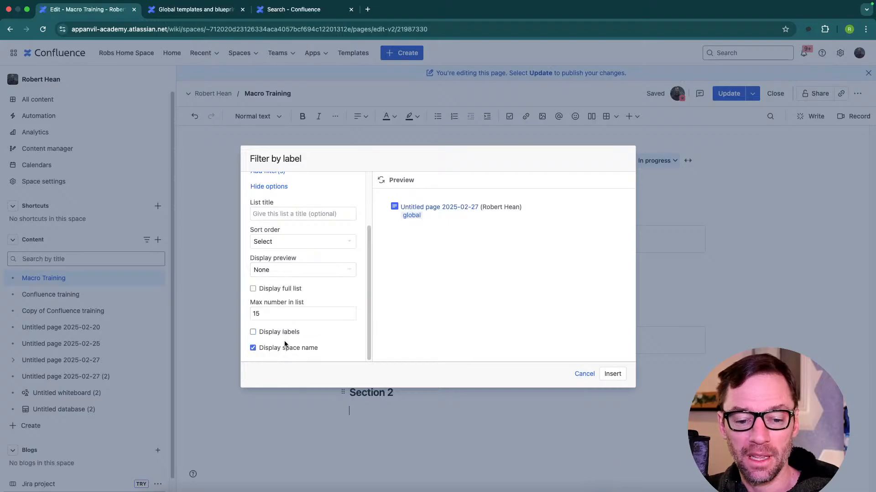
left_click(289, 332)
Step: Insert the configured Filter by label macro under Section 2, publish the Macro Training page update and review the published list
left_click(611, 375)
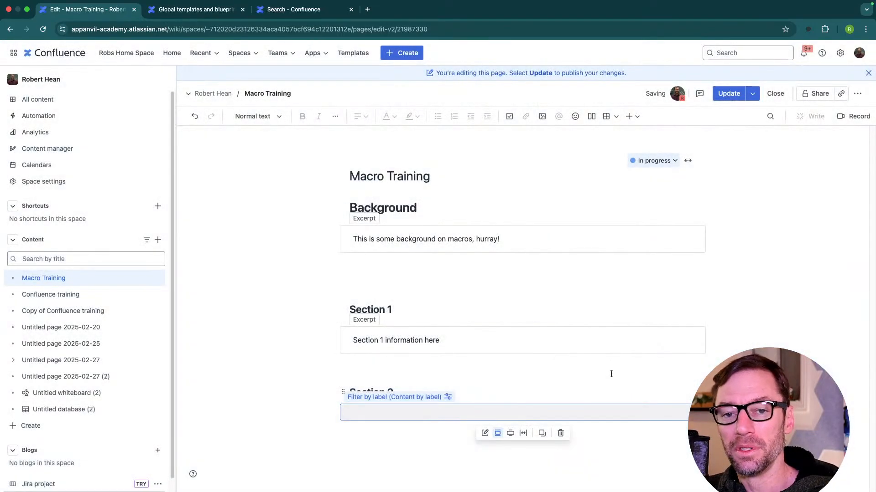
left_click(729, 95)
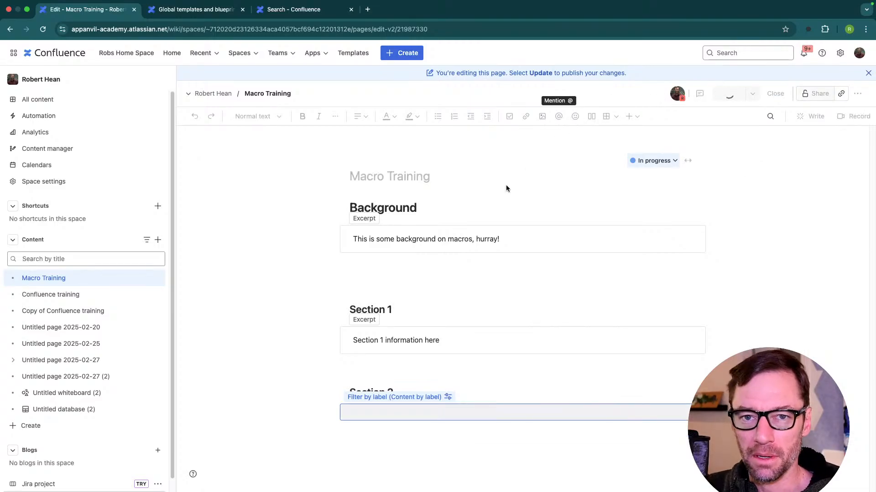
scroll(481, 223, "down", 4)
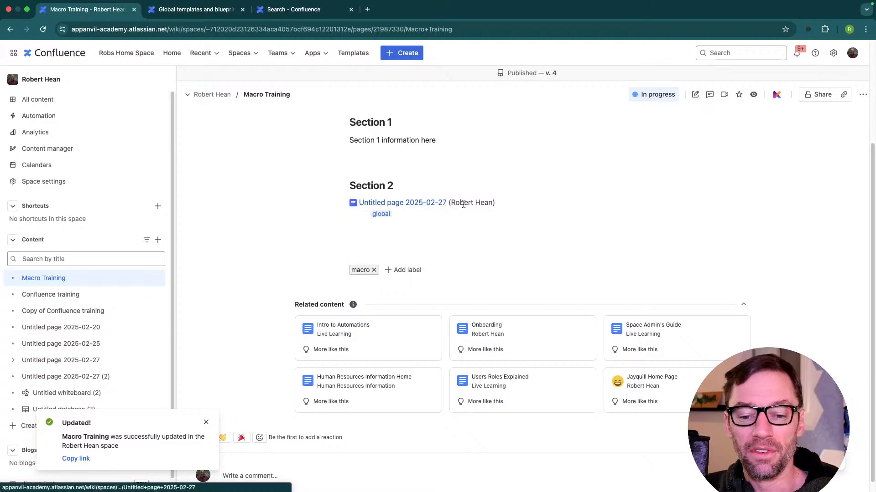
left_click_drag(325, 215, 466, 204)
left_click(502, 198)
left_click(470, 204)
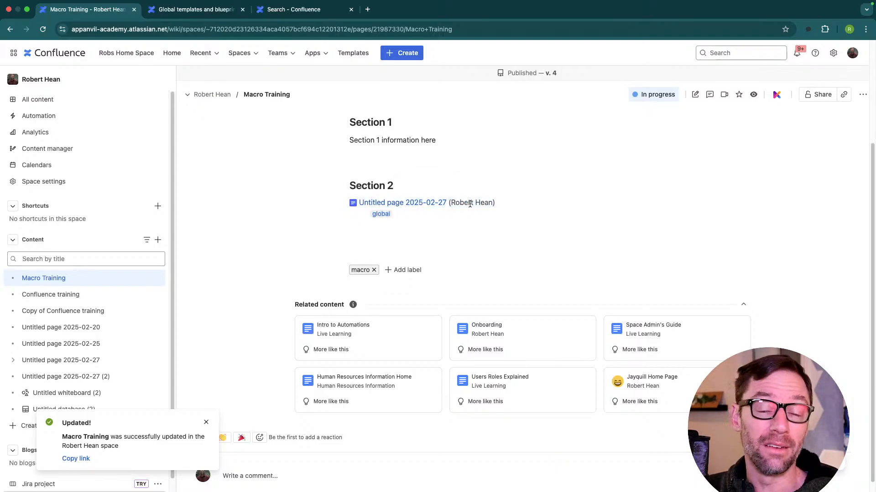
scroll(479, 249, "up", 1)
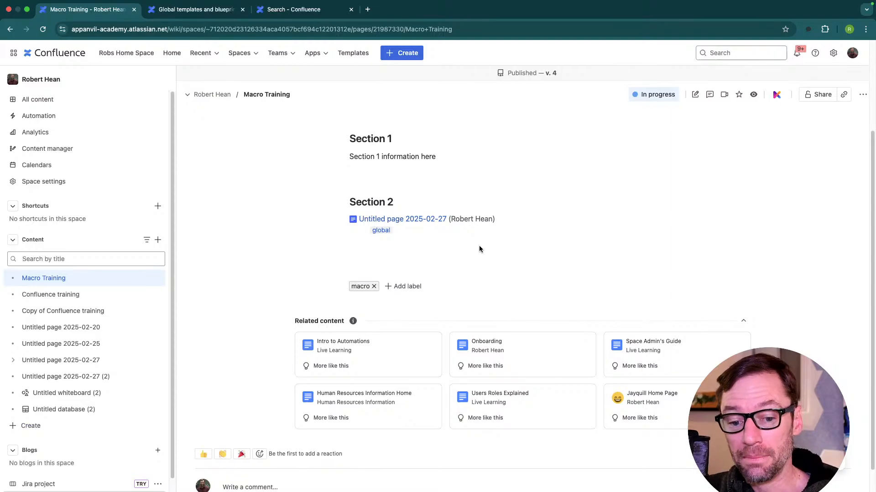